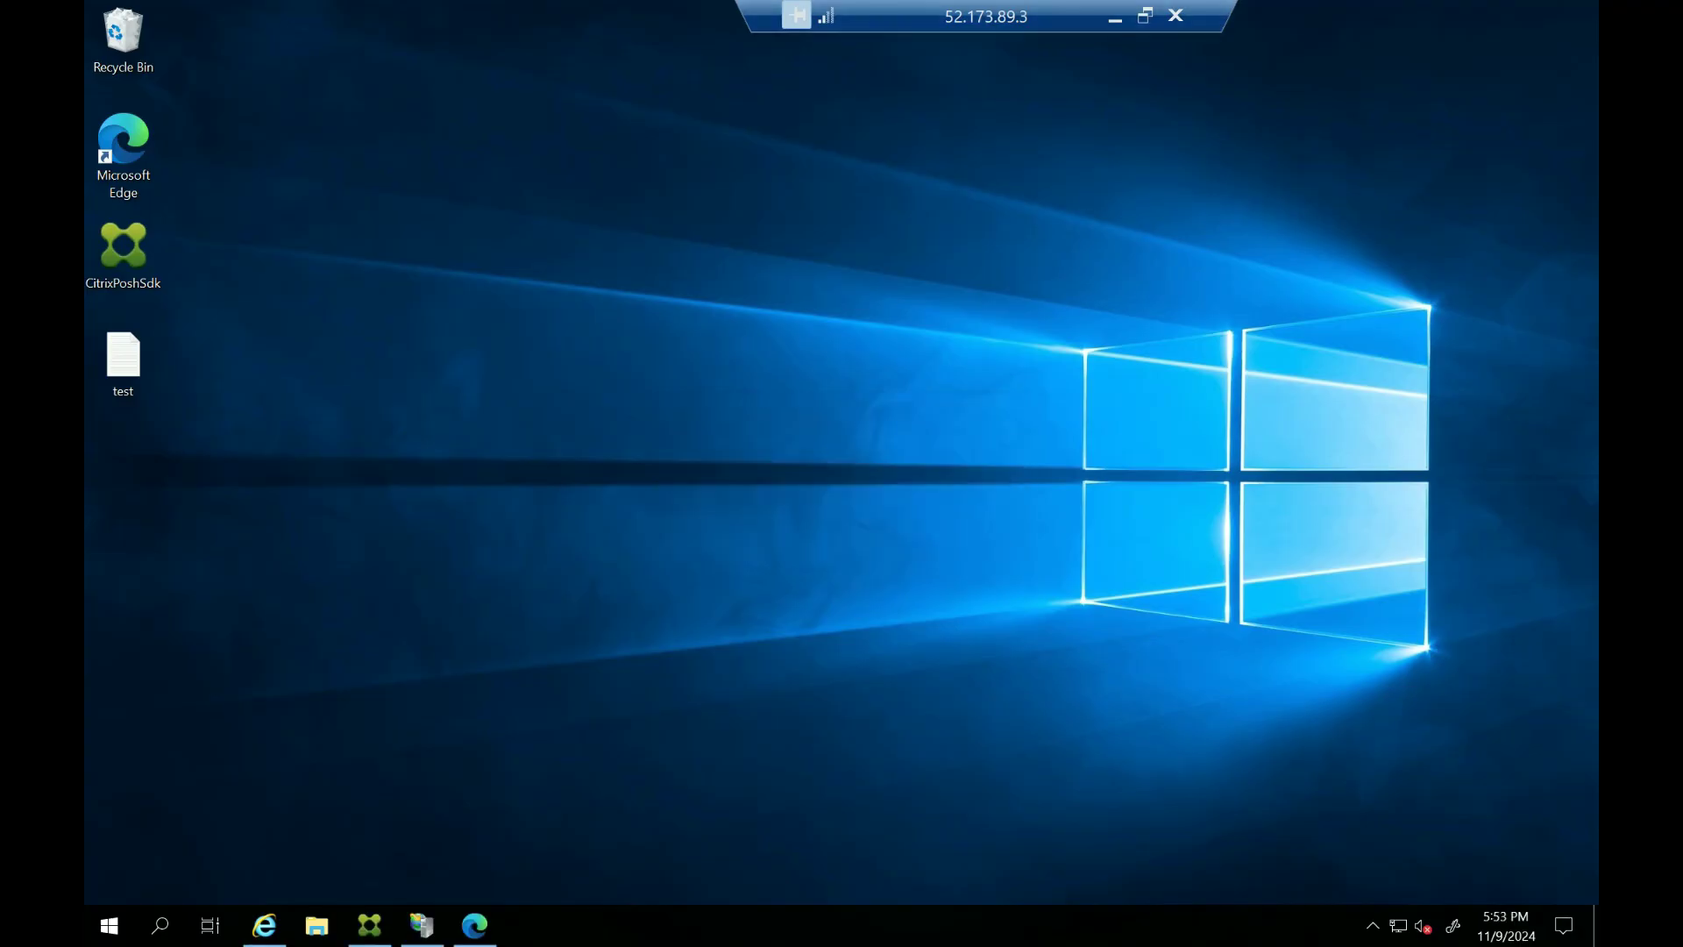
In Citrix StoreFront, disable User name and password and enable SAML Authentication as the Apps store's authentication method
click(369, 925)
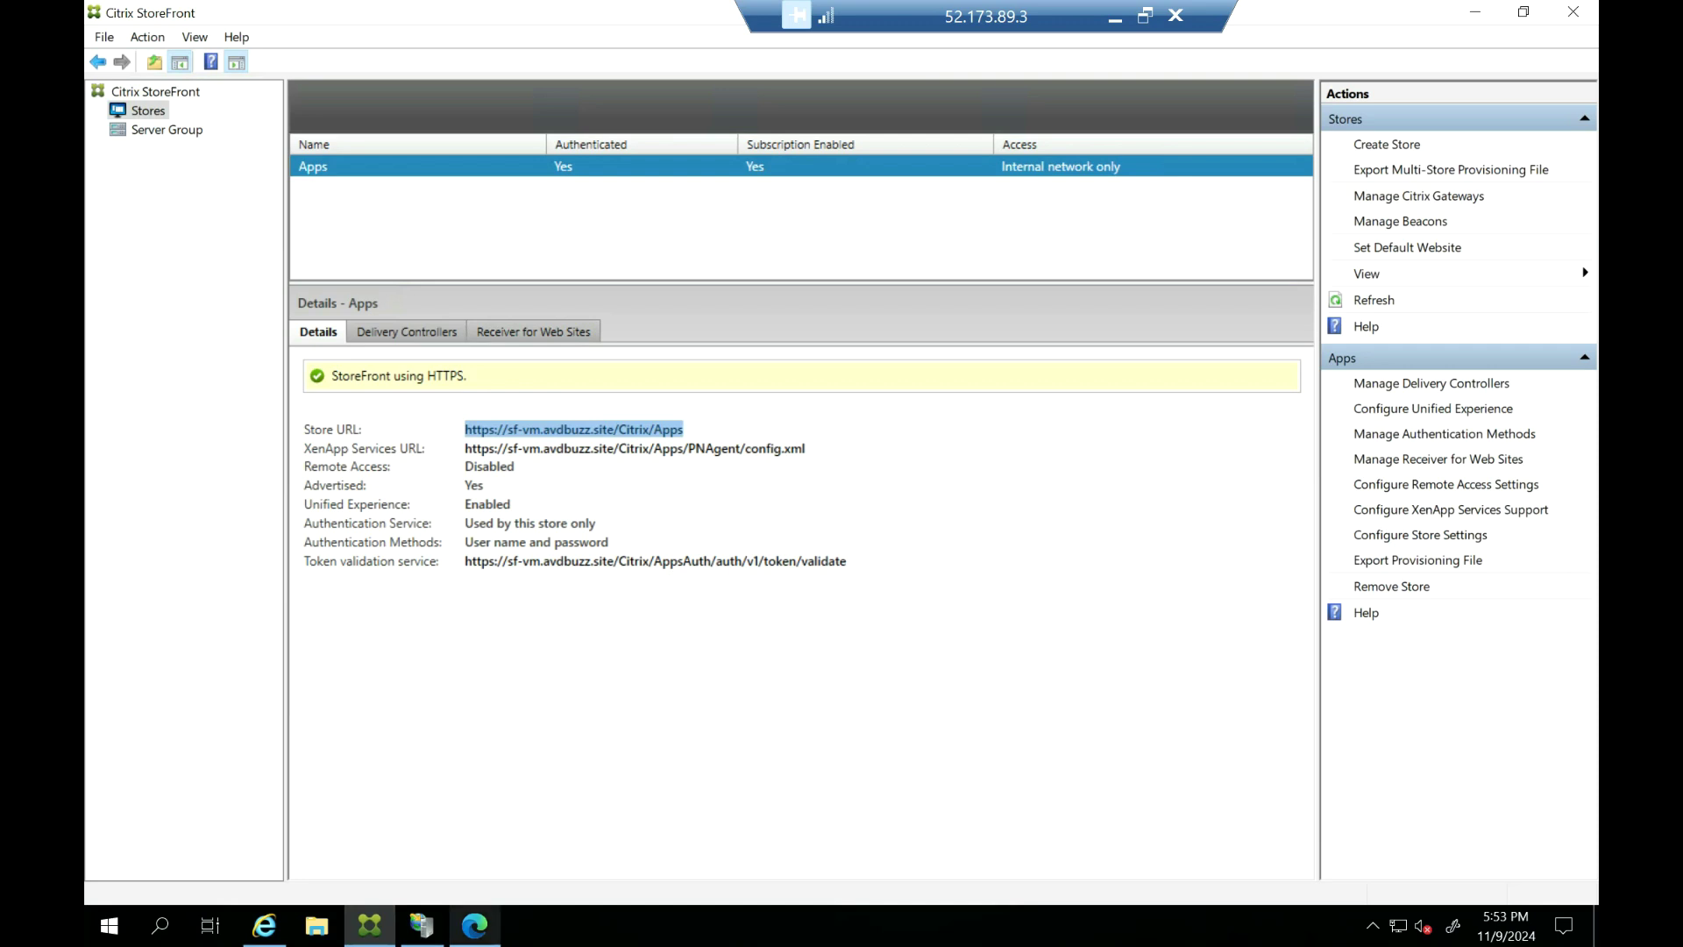
click(474, 925)
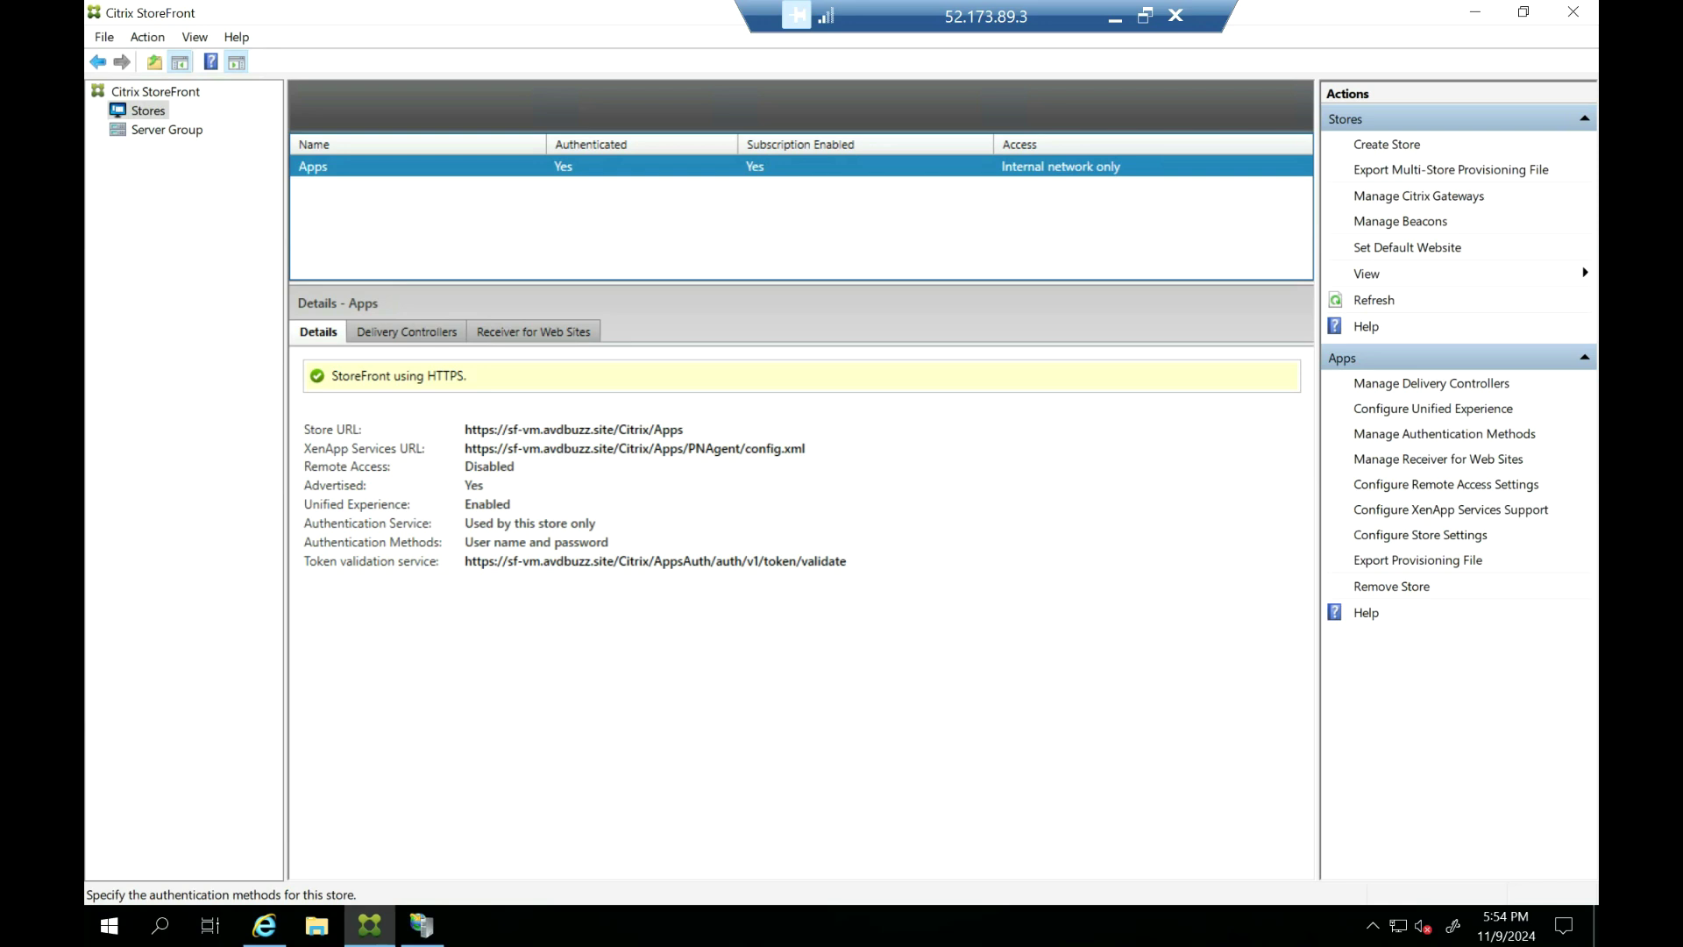
click(1444, 433)
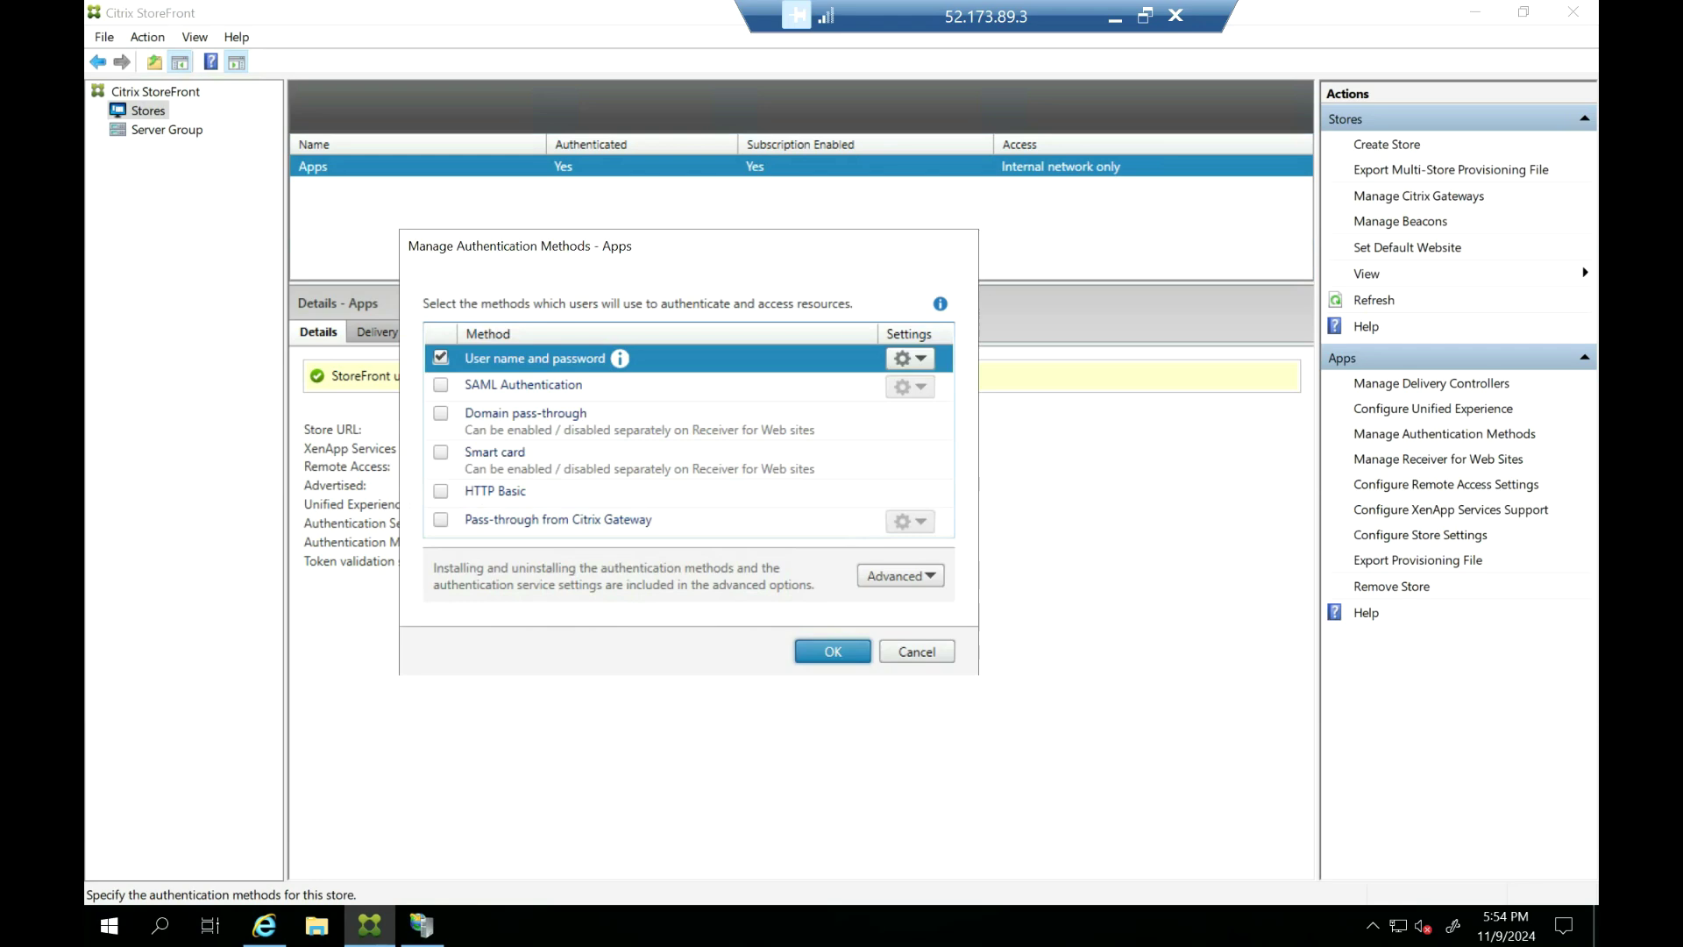
click(440, 356)
click(441, 385)
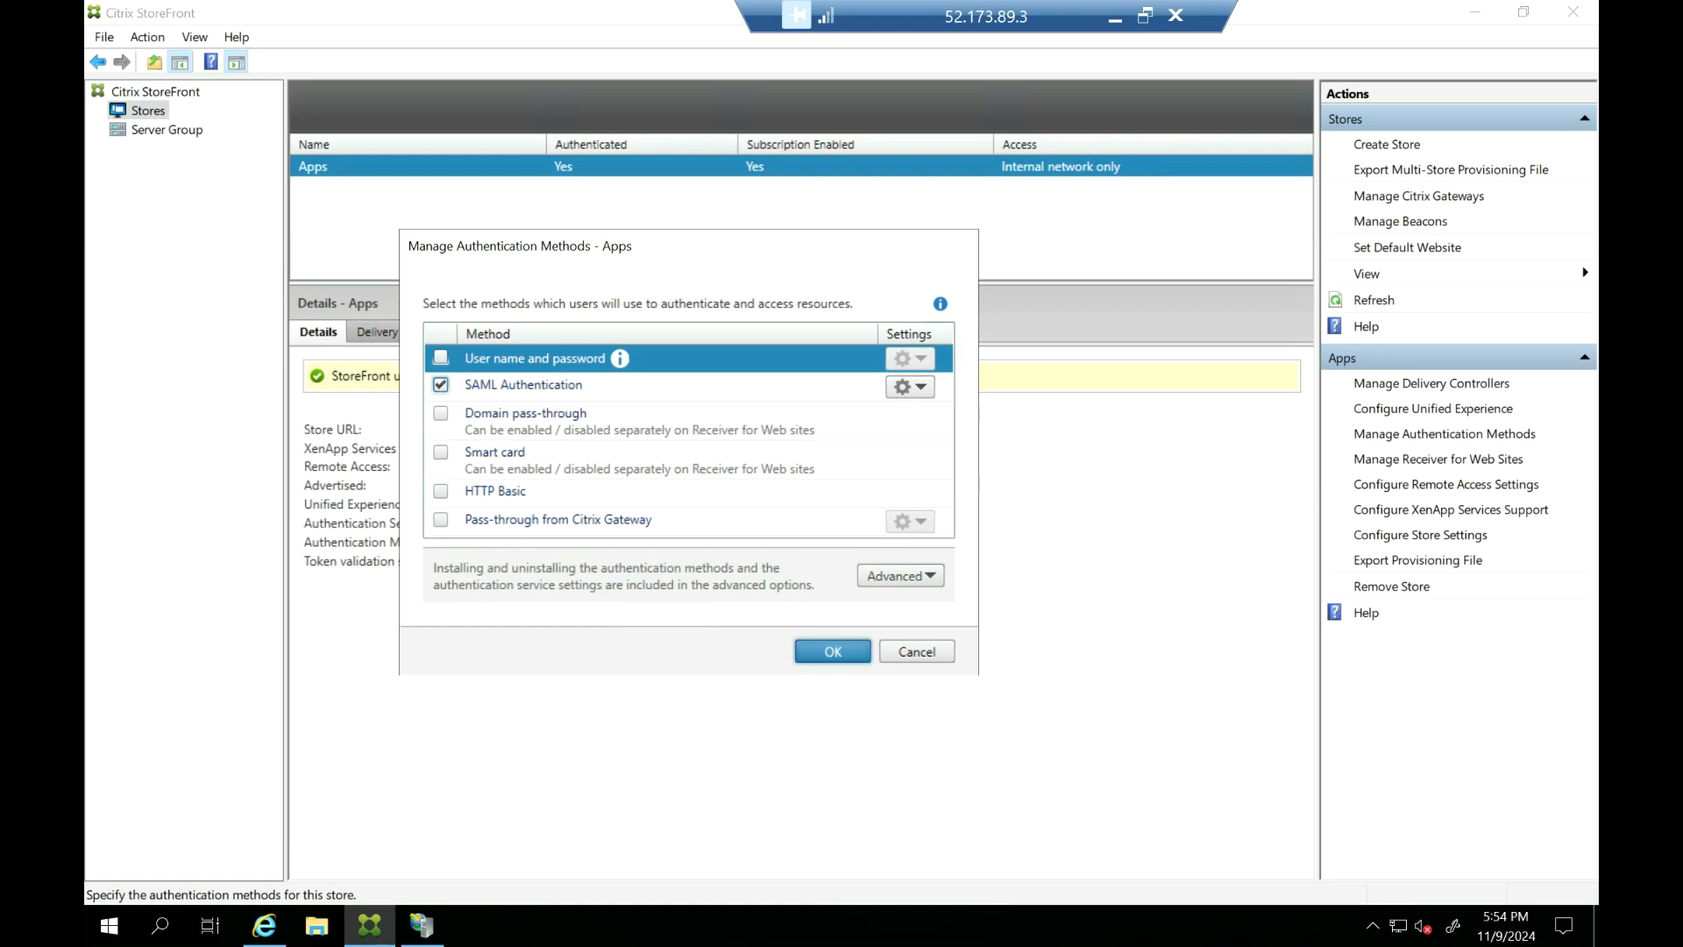
key(Return)
key(Return)
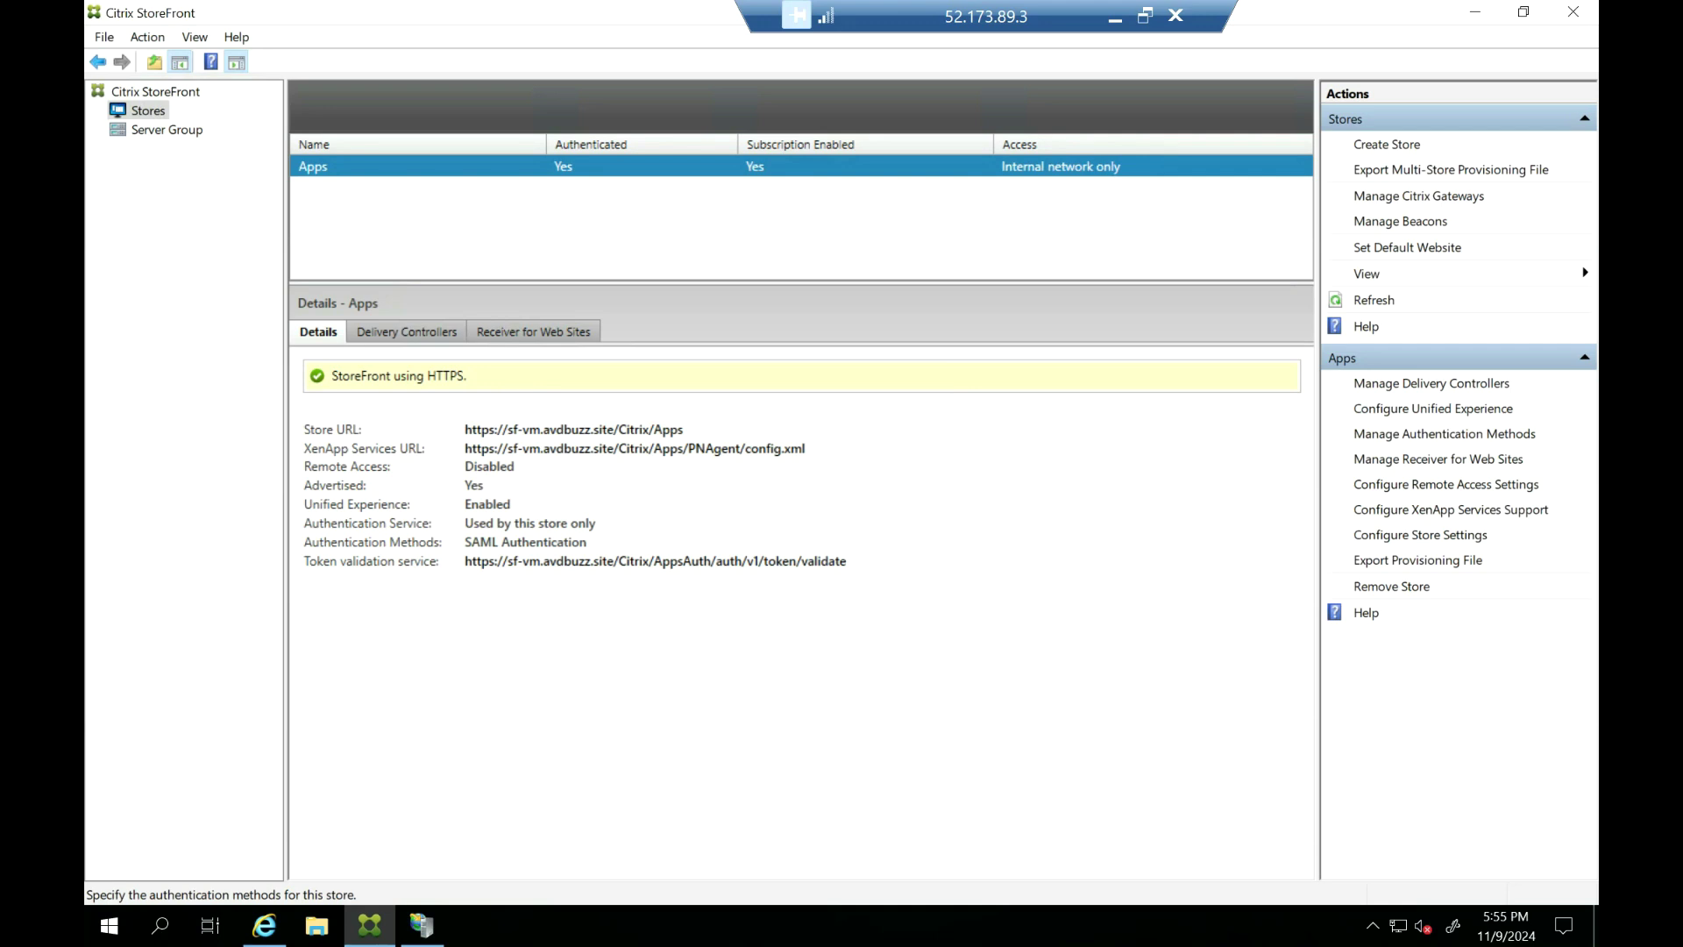
Switch to the Citrix support article in Chrome and copy the PowerShell code under step 6, from $storeVirtualPath through the Test Page line
click(1115, 18)
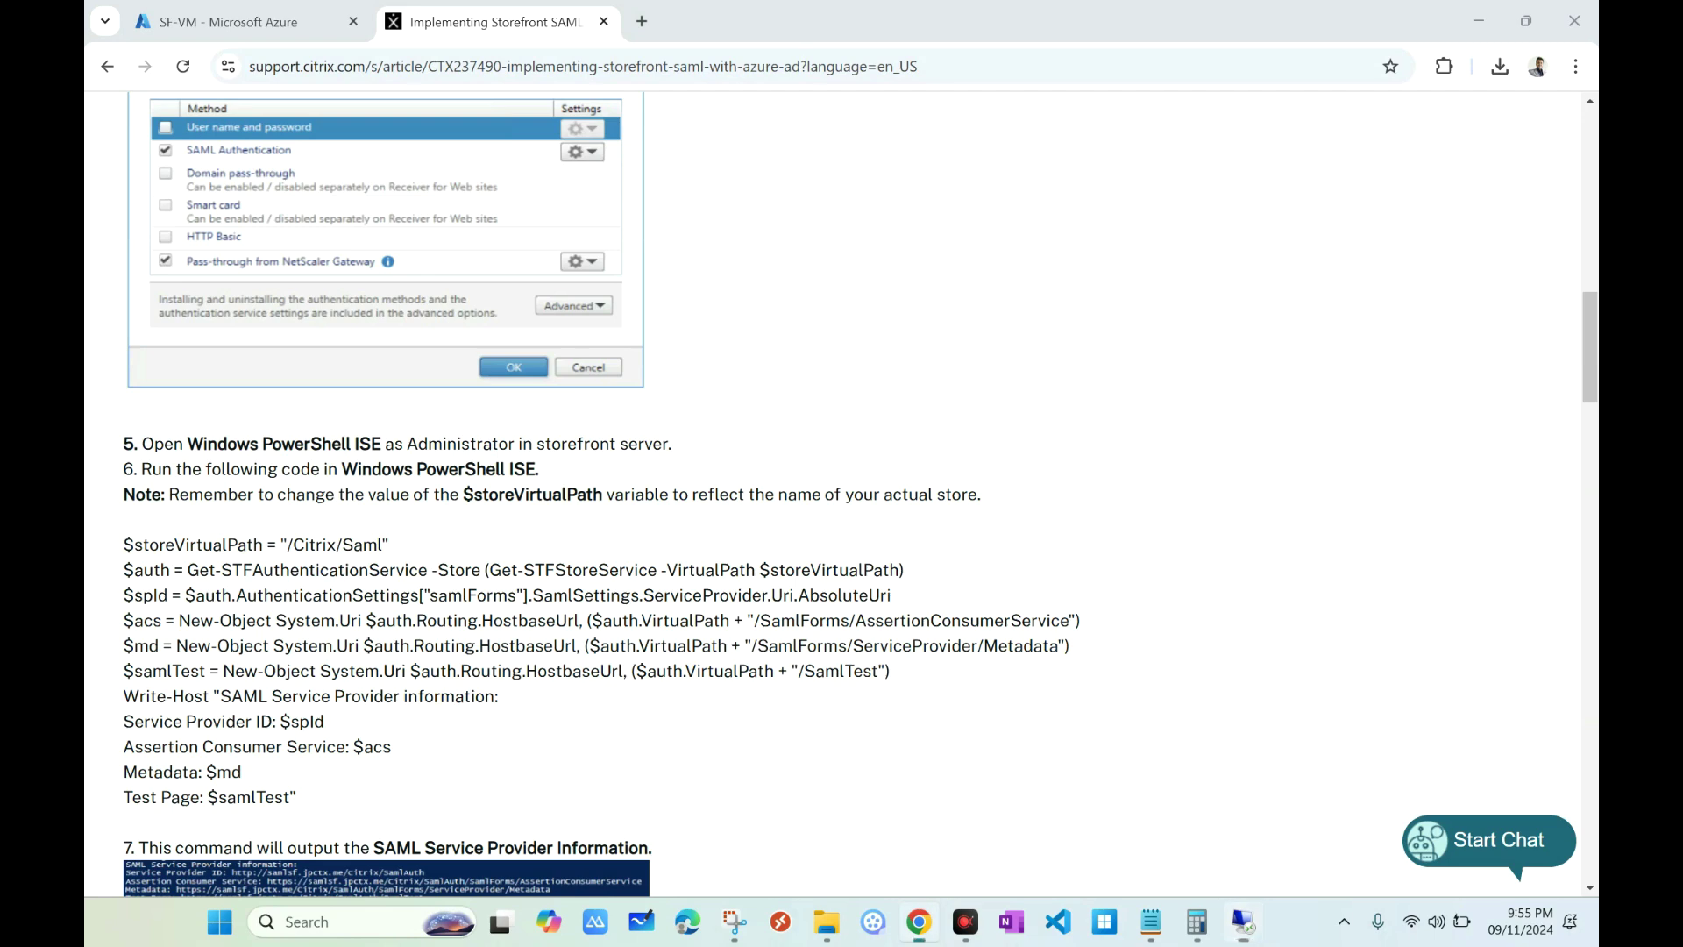
mouse_move(1589, 347)
mouse_down()
mouse_move(1590, 165)
mouse_move(1590, 353)
mouse_up()
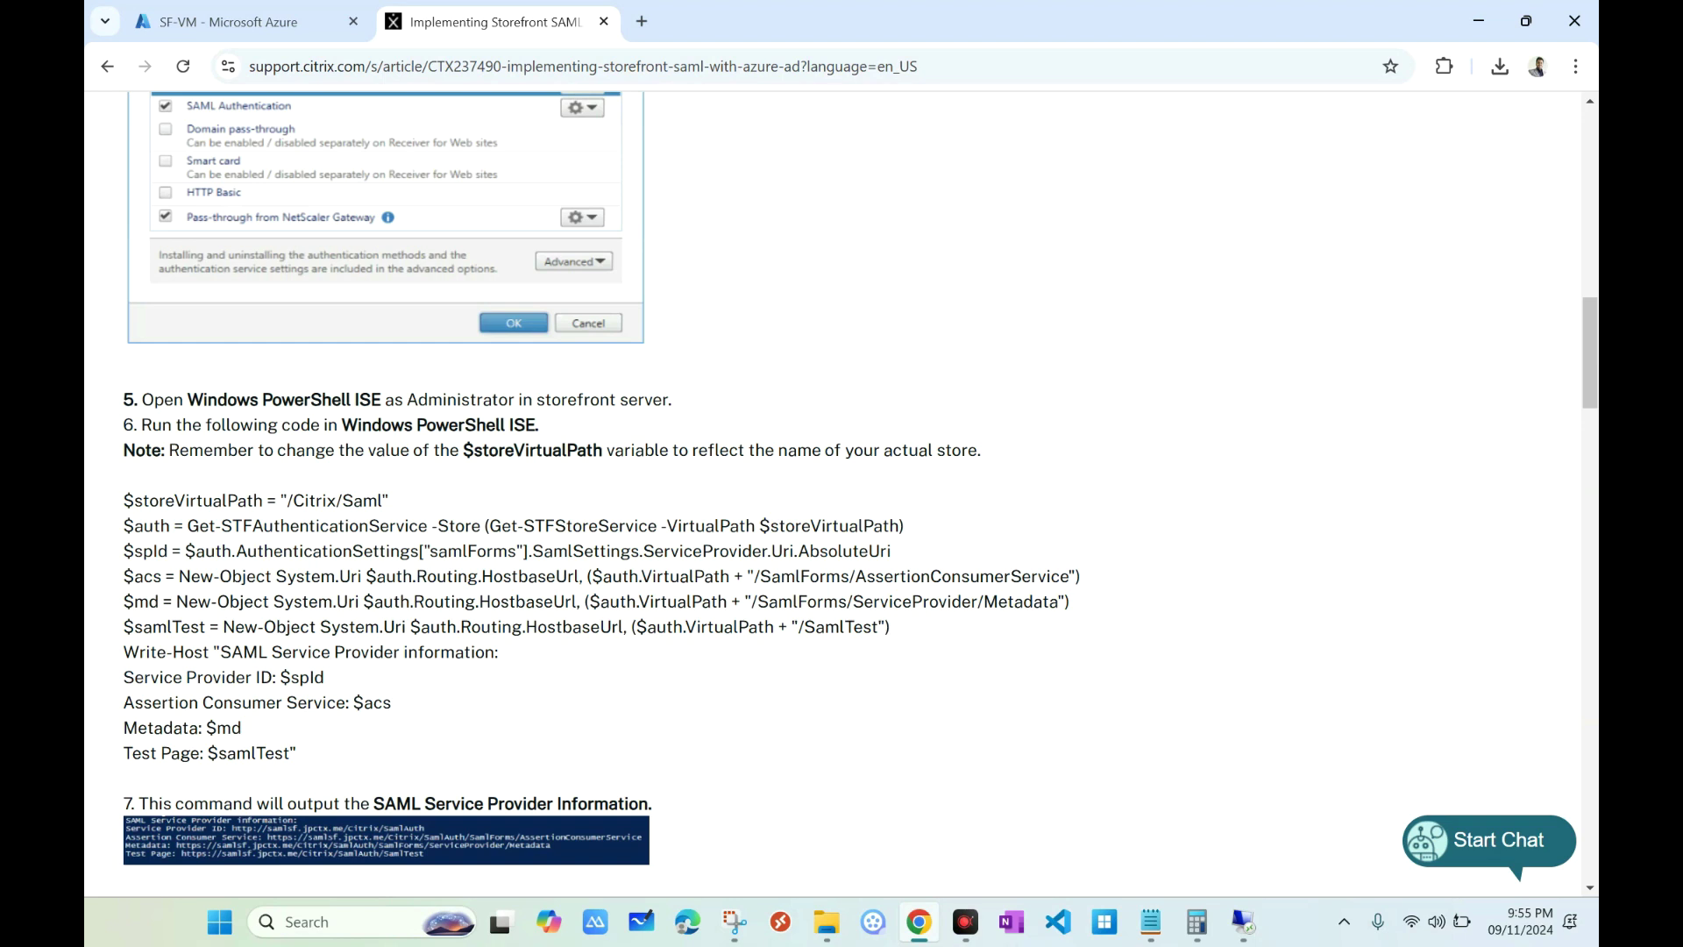
drag(124, 499, 297, 753)
right_click(320, 589)
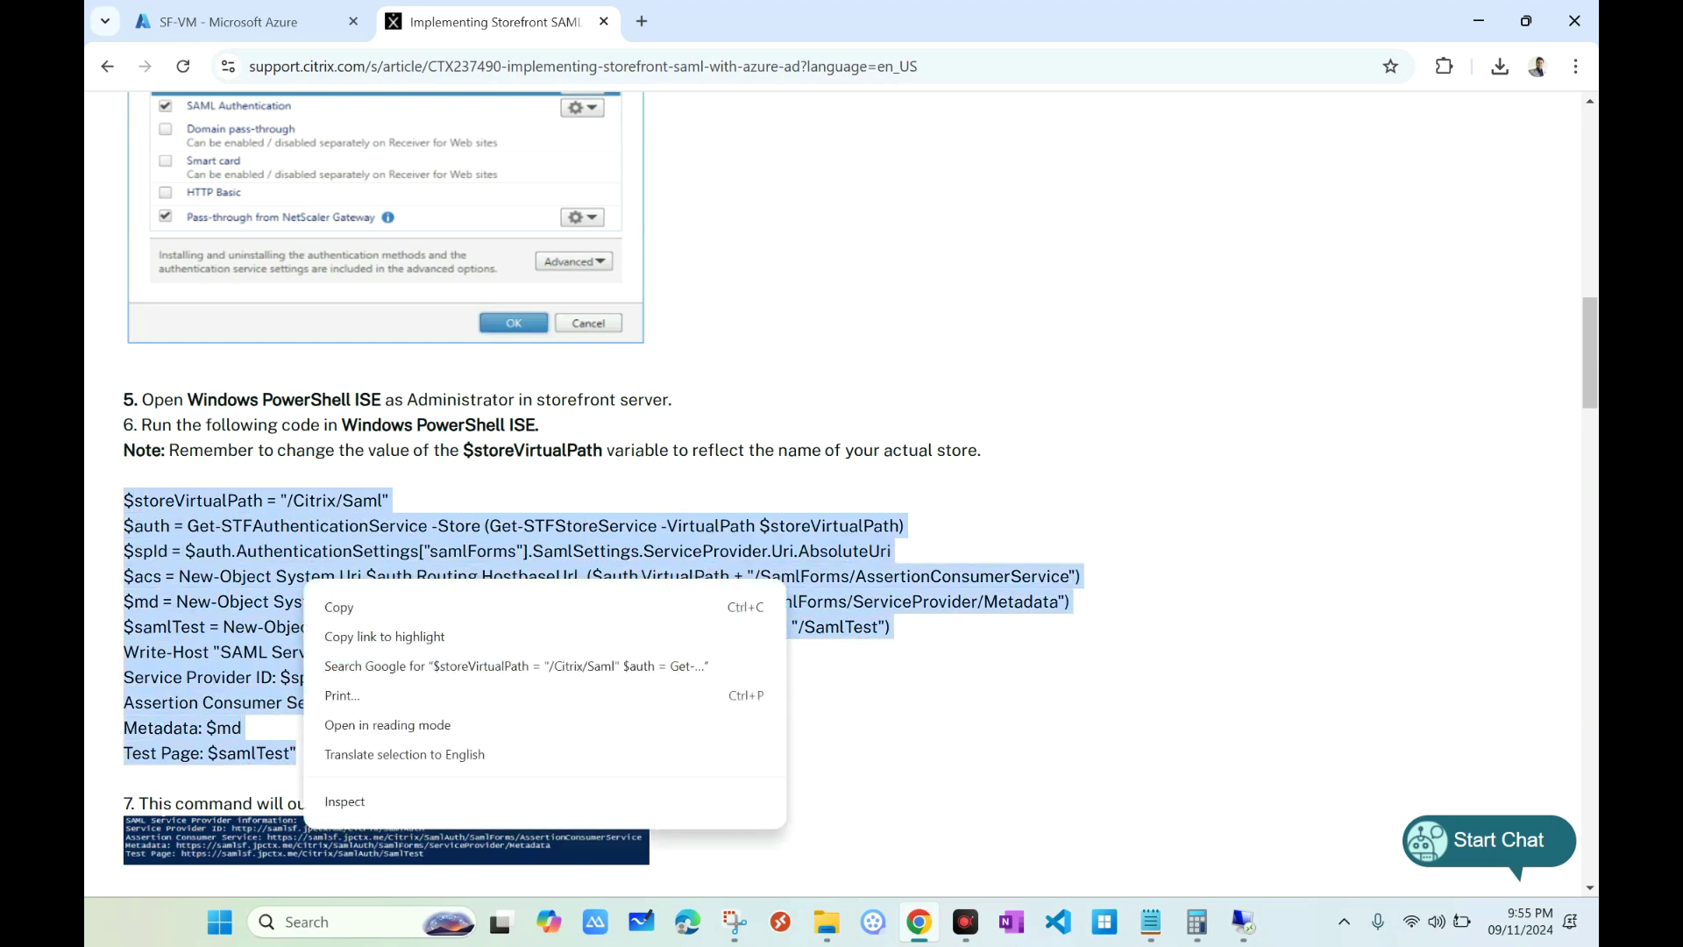
click(351, 606)
Return to the remote StoreFront server, open Notepad and paste the copied PowerShell code into a blank document
click(1243, 922)
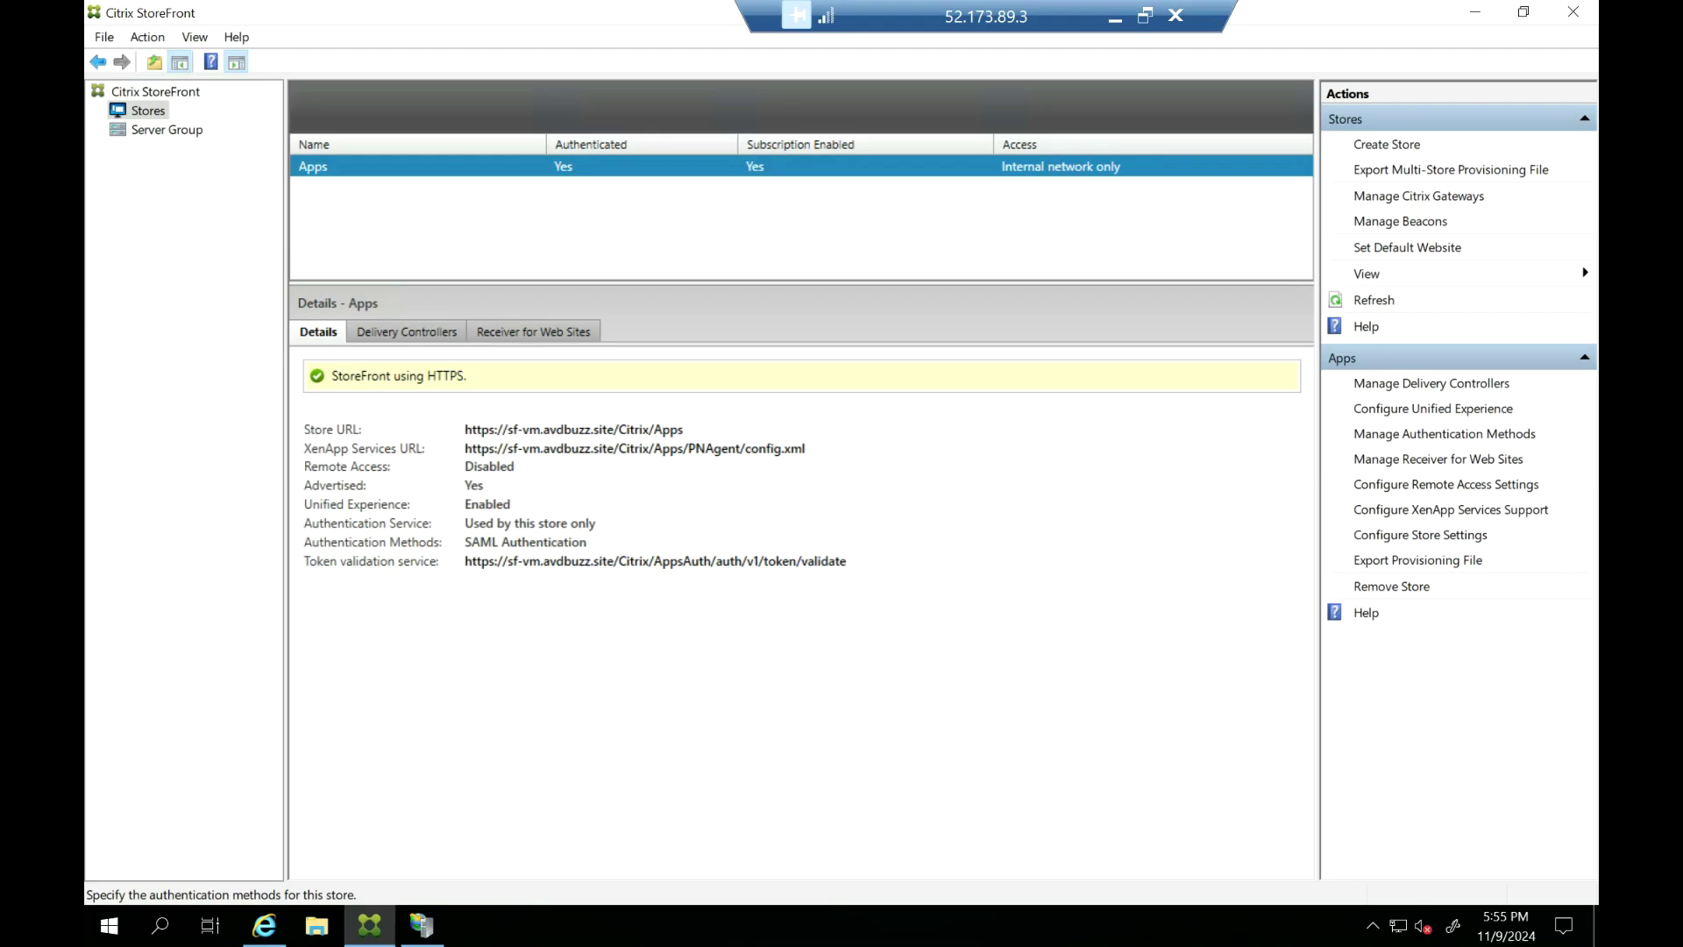
right_click(109, 926)
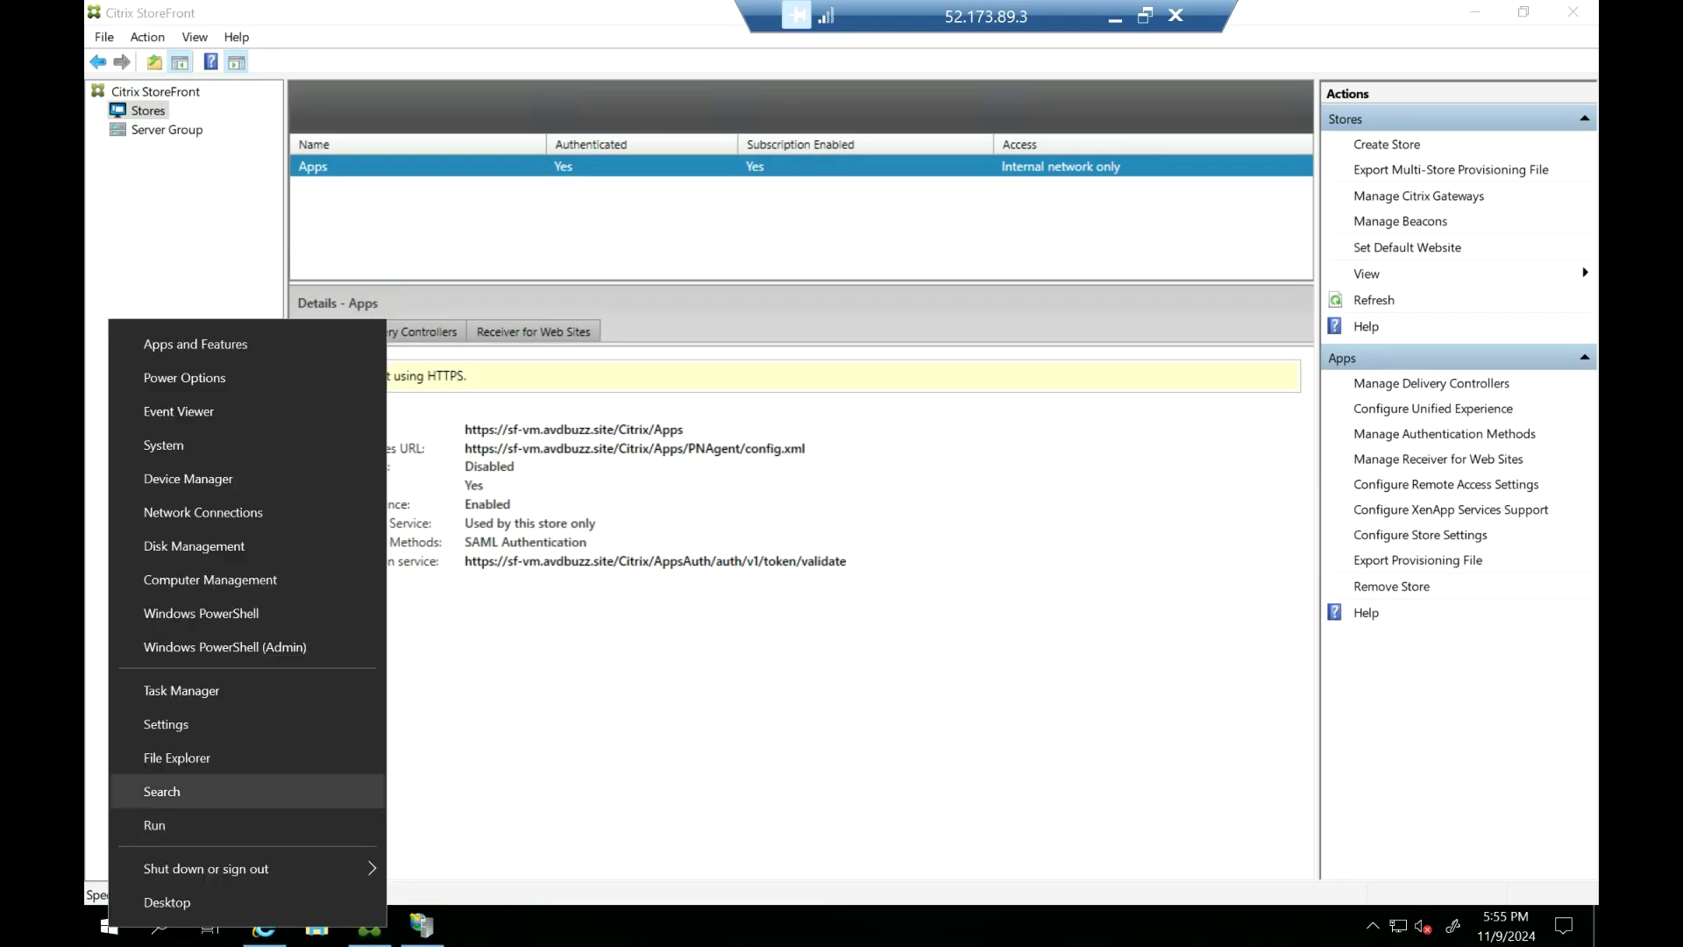
click(154, 825)
text(notepa)
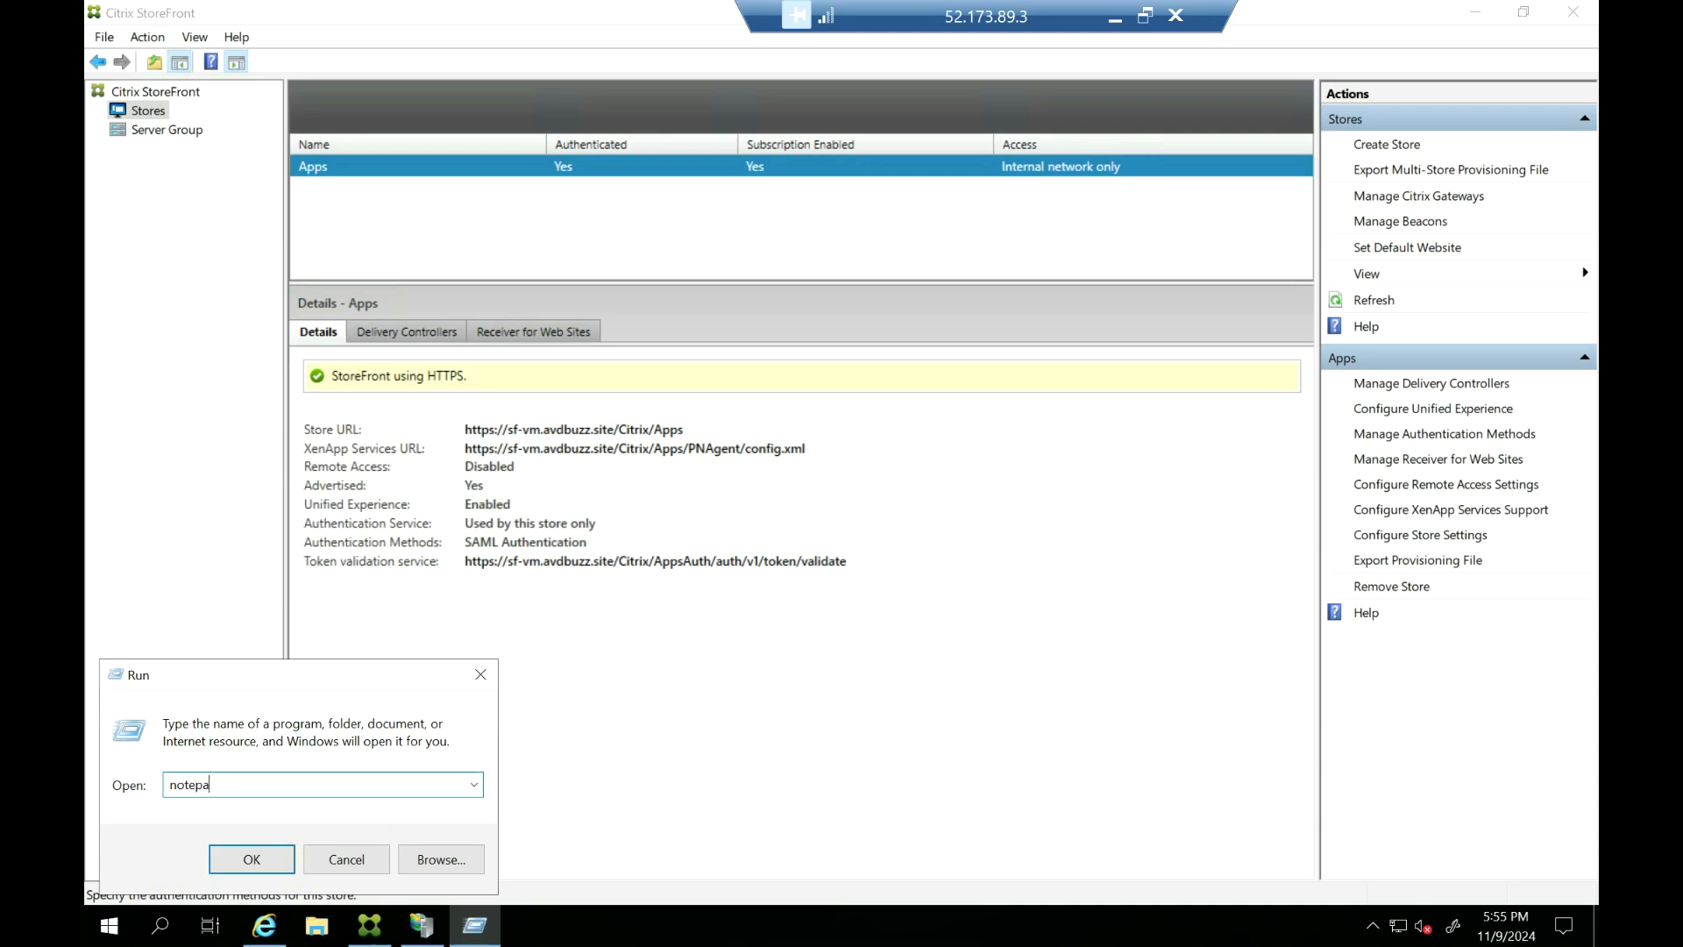
text(d)
key(Return)
right_click(244, 365)
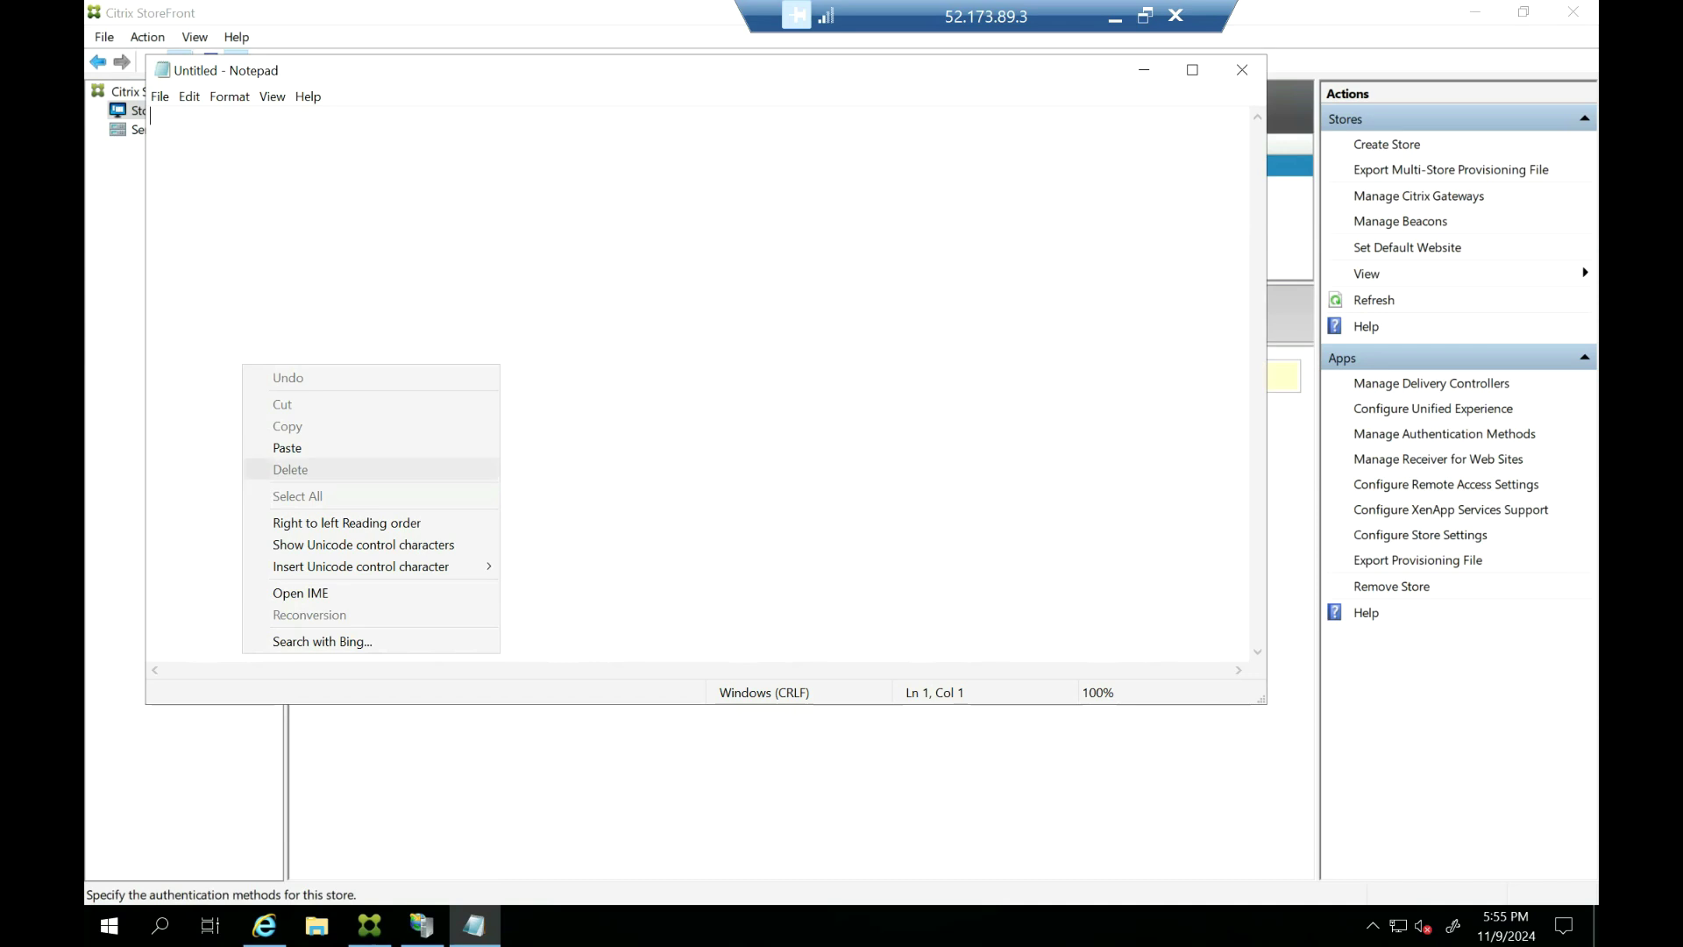
click(280, 445)
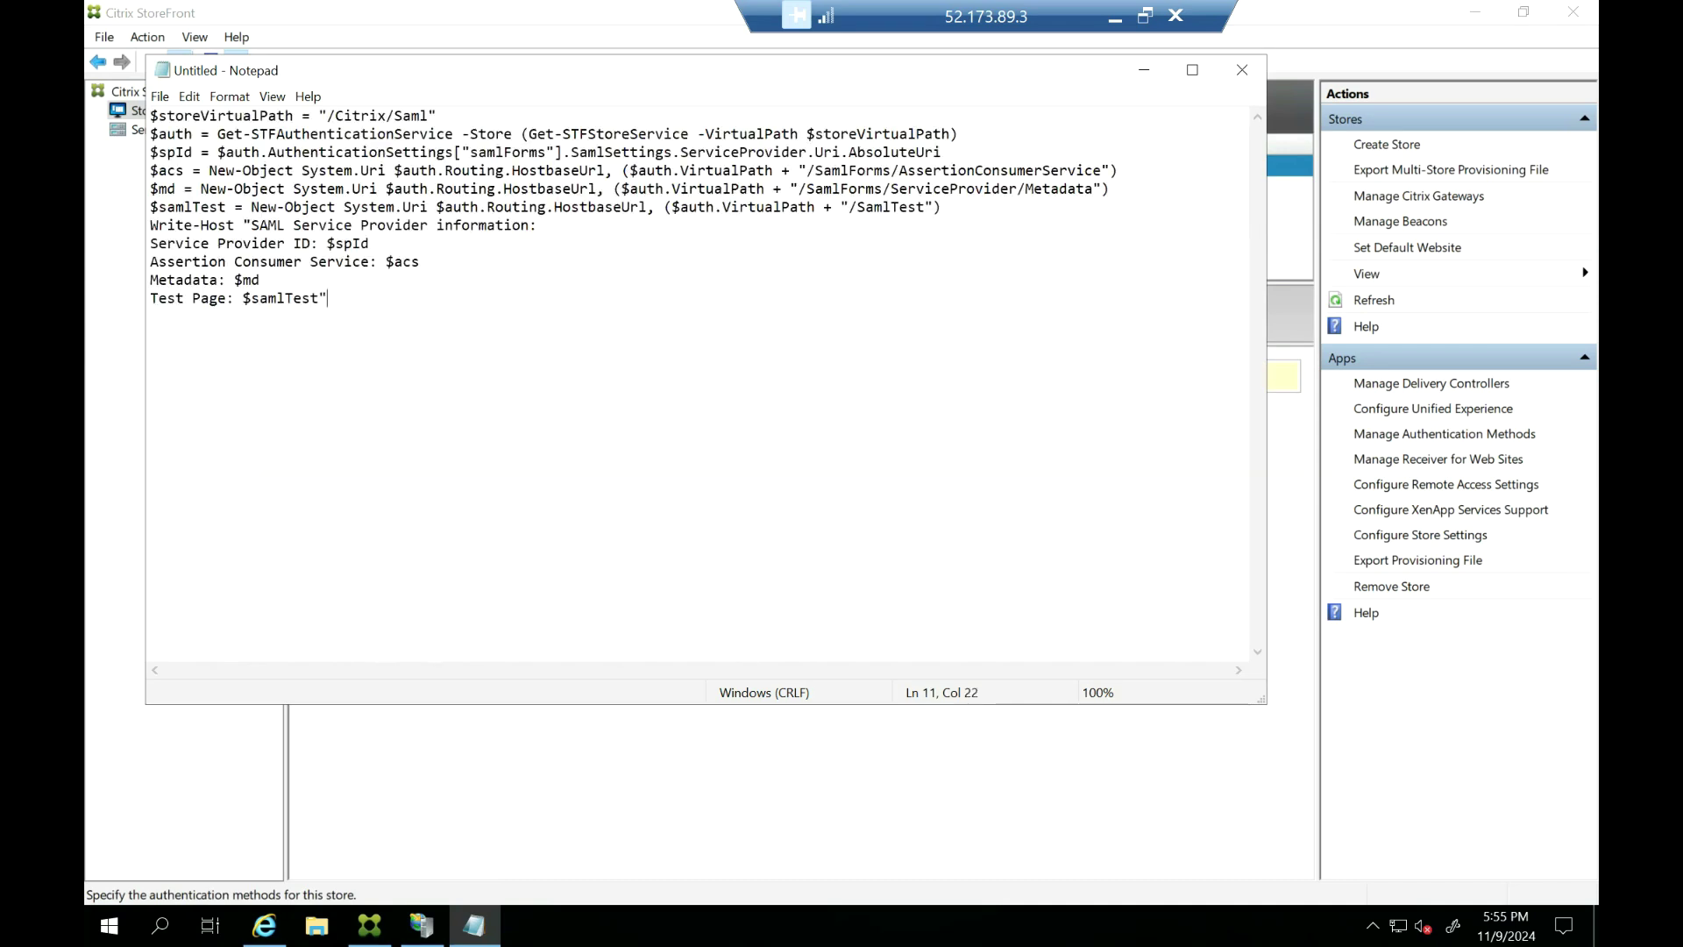
Change the $storeVirtualPath value in the pasted script to "/Citrix/apps"
click(428, 115)
key(BackSpace)
key(BackSpace)
key(BackSpace)
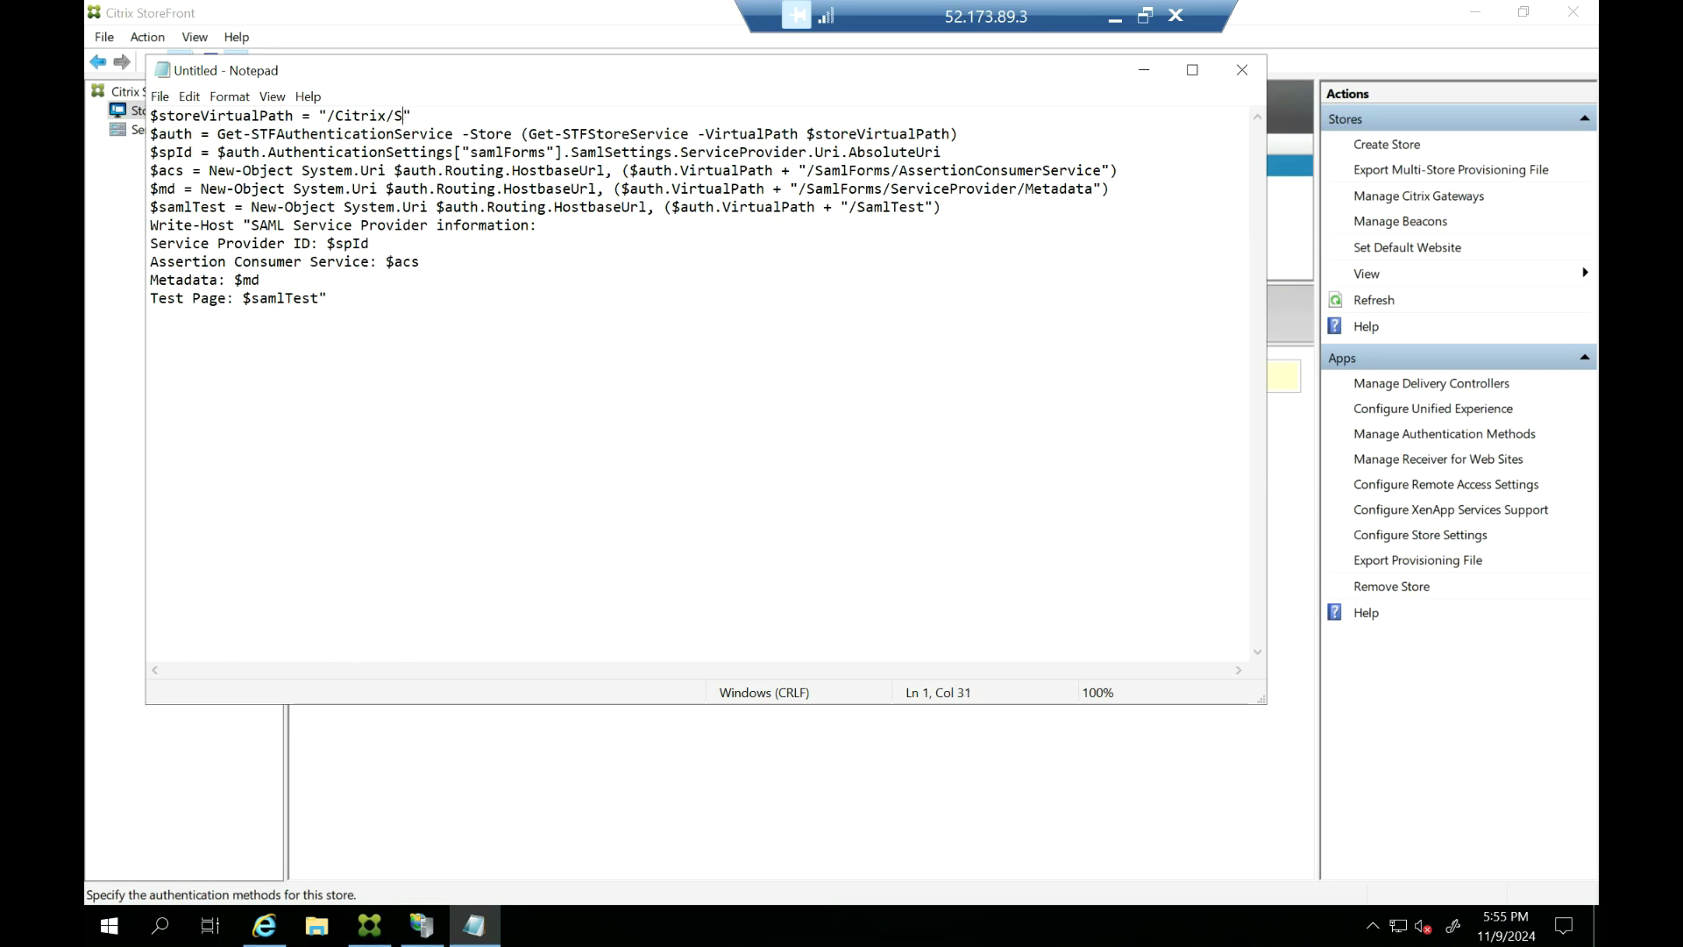
key(BackSpace)
text(apps)
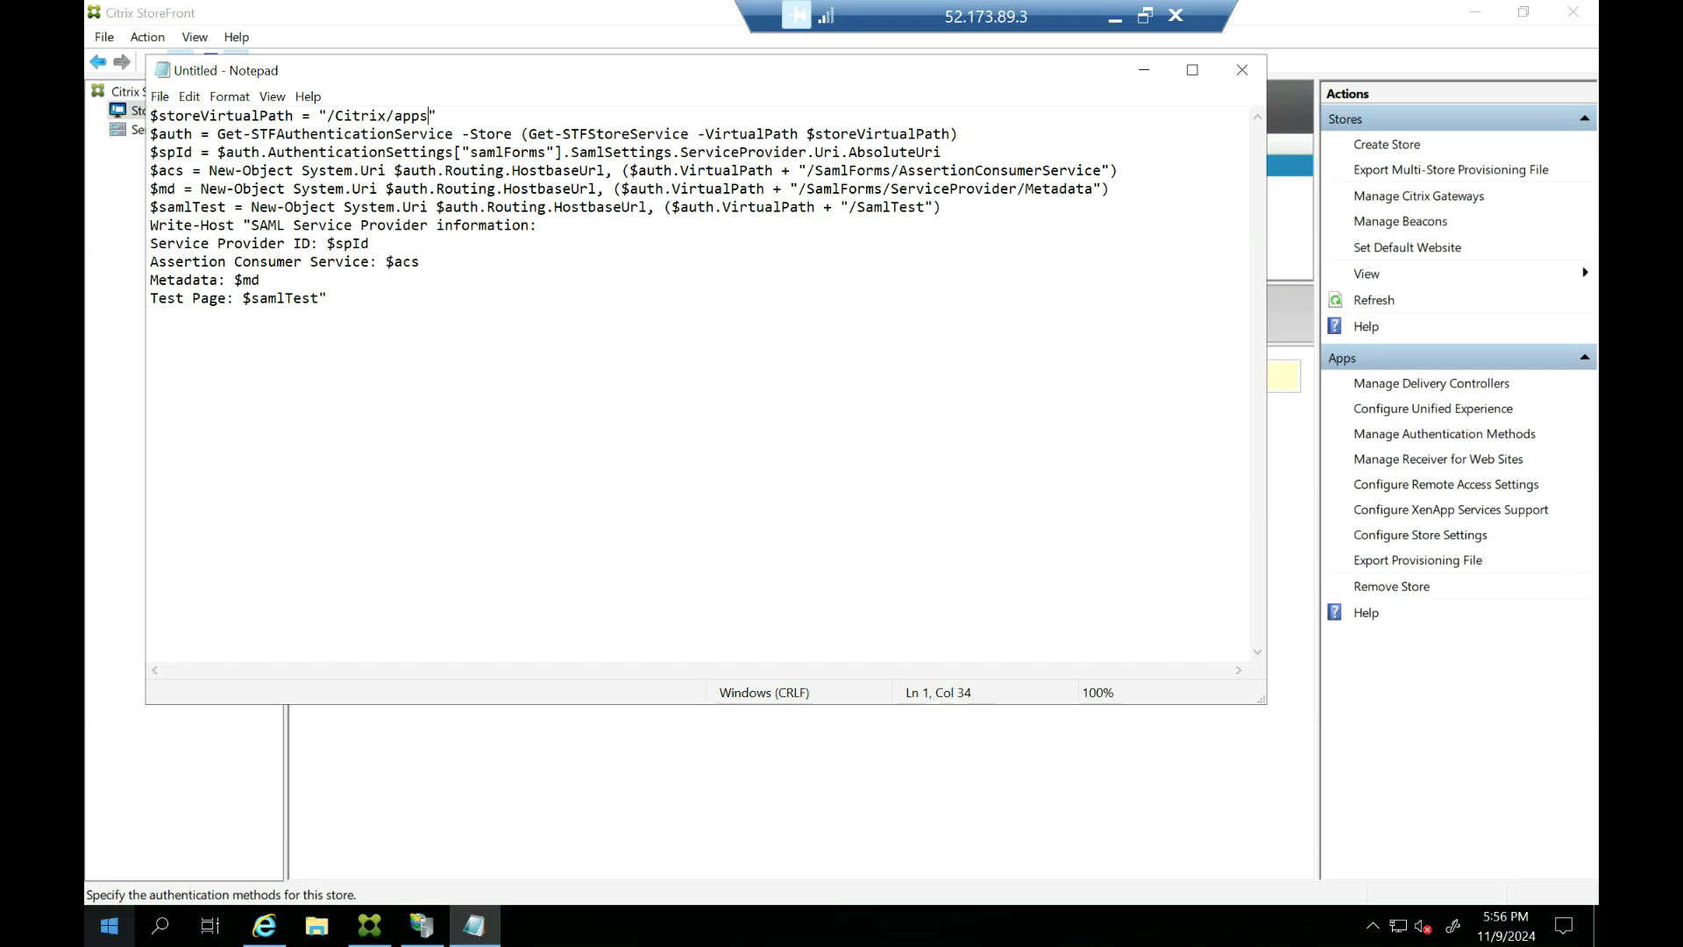
click(109, 925)
text(powerse)
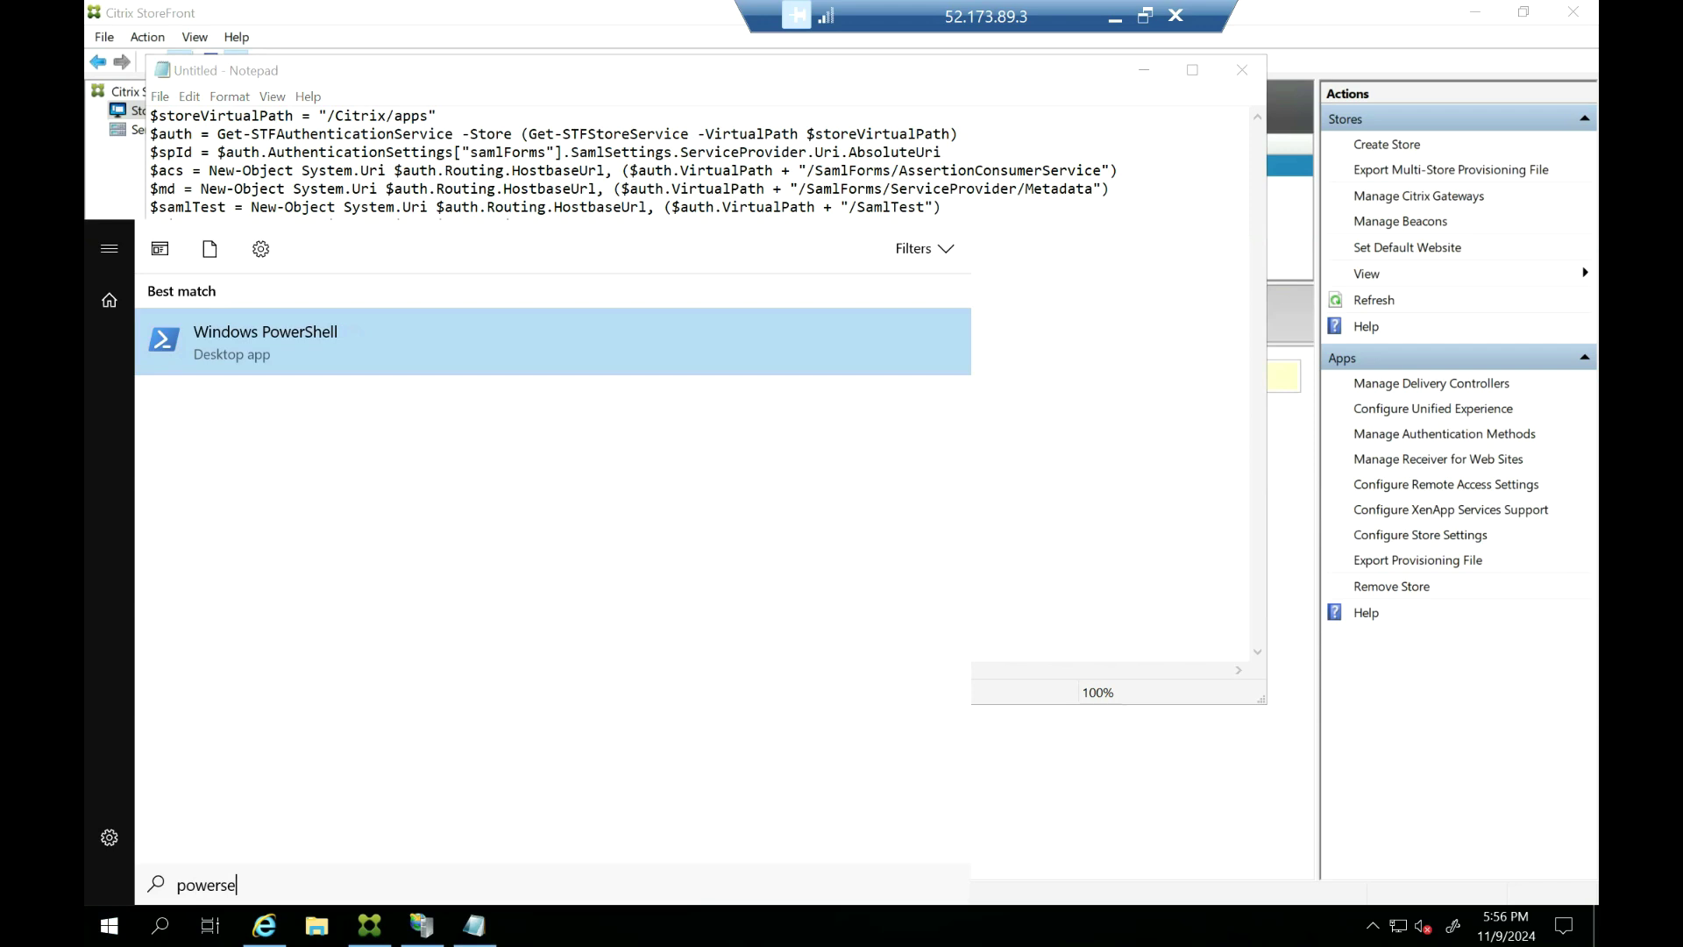
key(BackSpace)
click(263, 465)
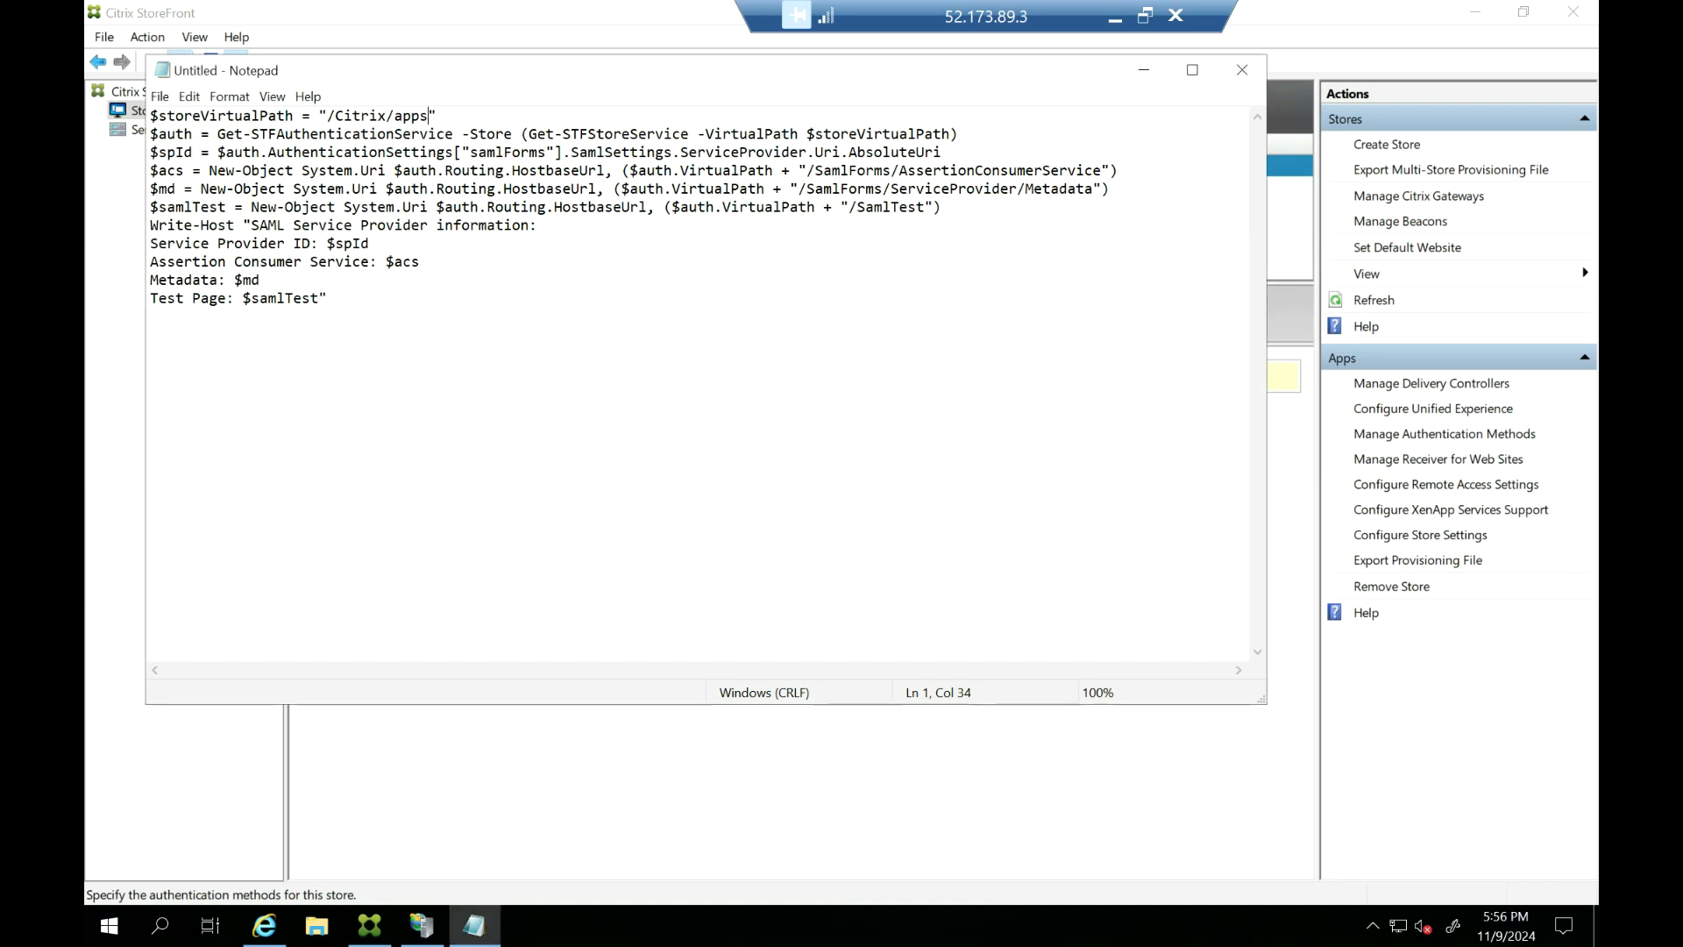
Find Windows PowerShell ISE (x86), launch it as administrator and allow it to make changes to the device
key(super)
text(po)
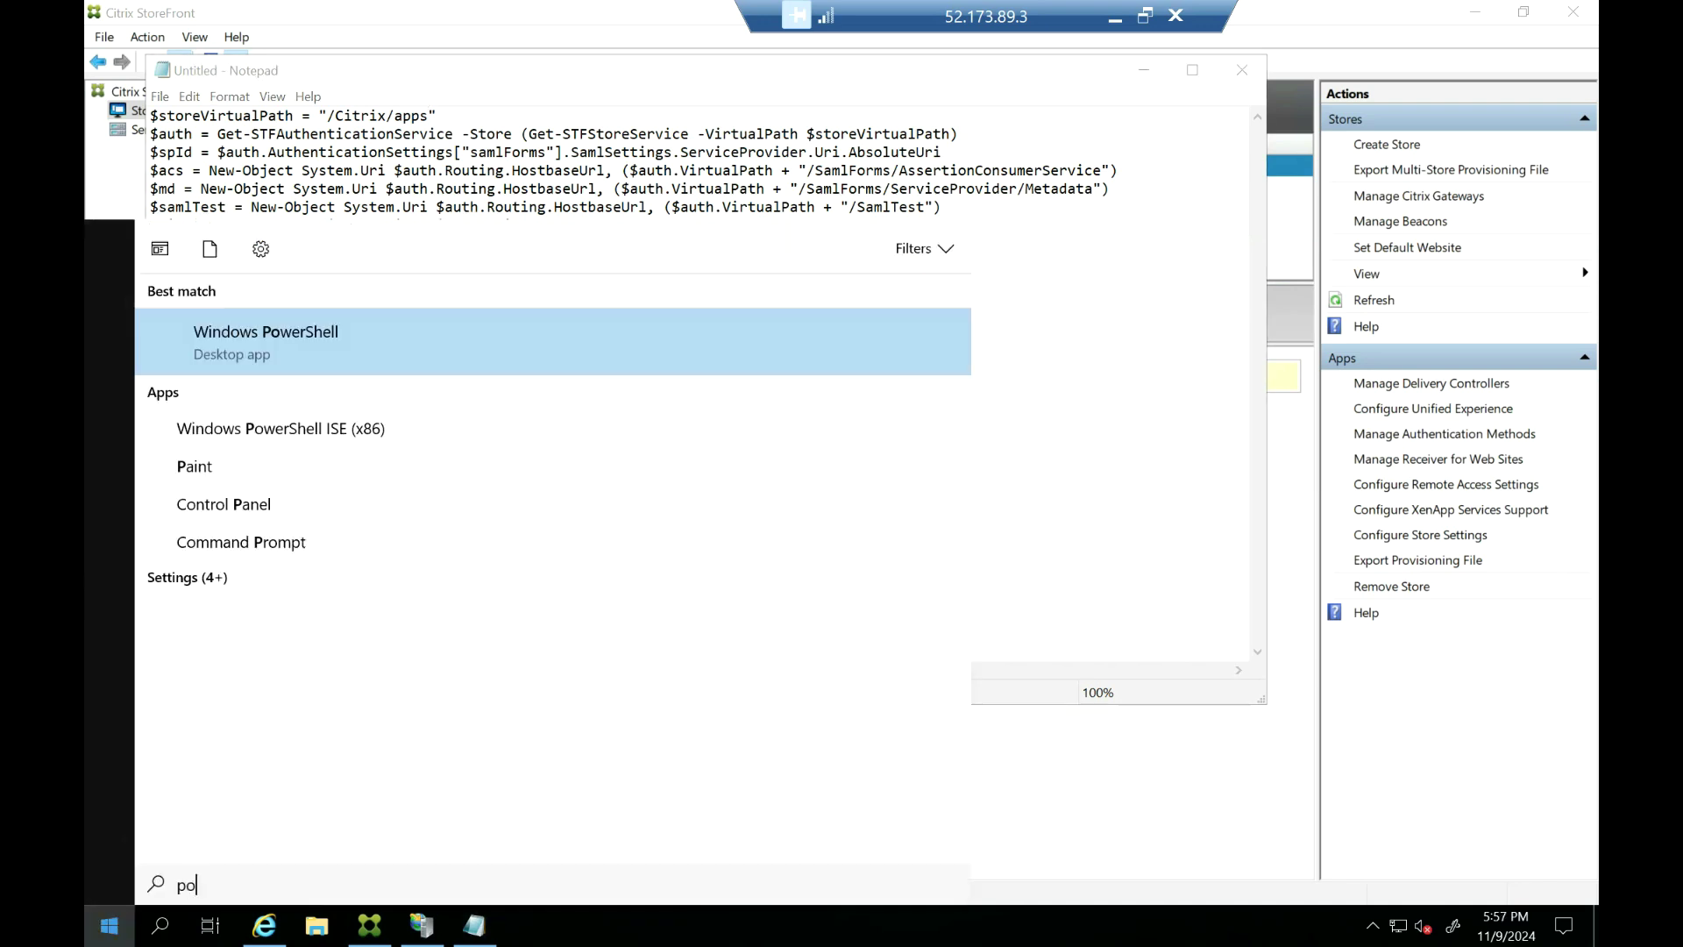
text(wes)
key(BackSpace)
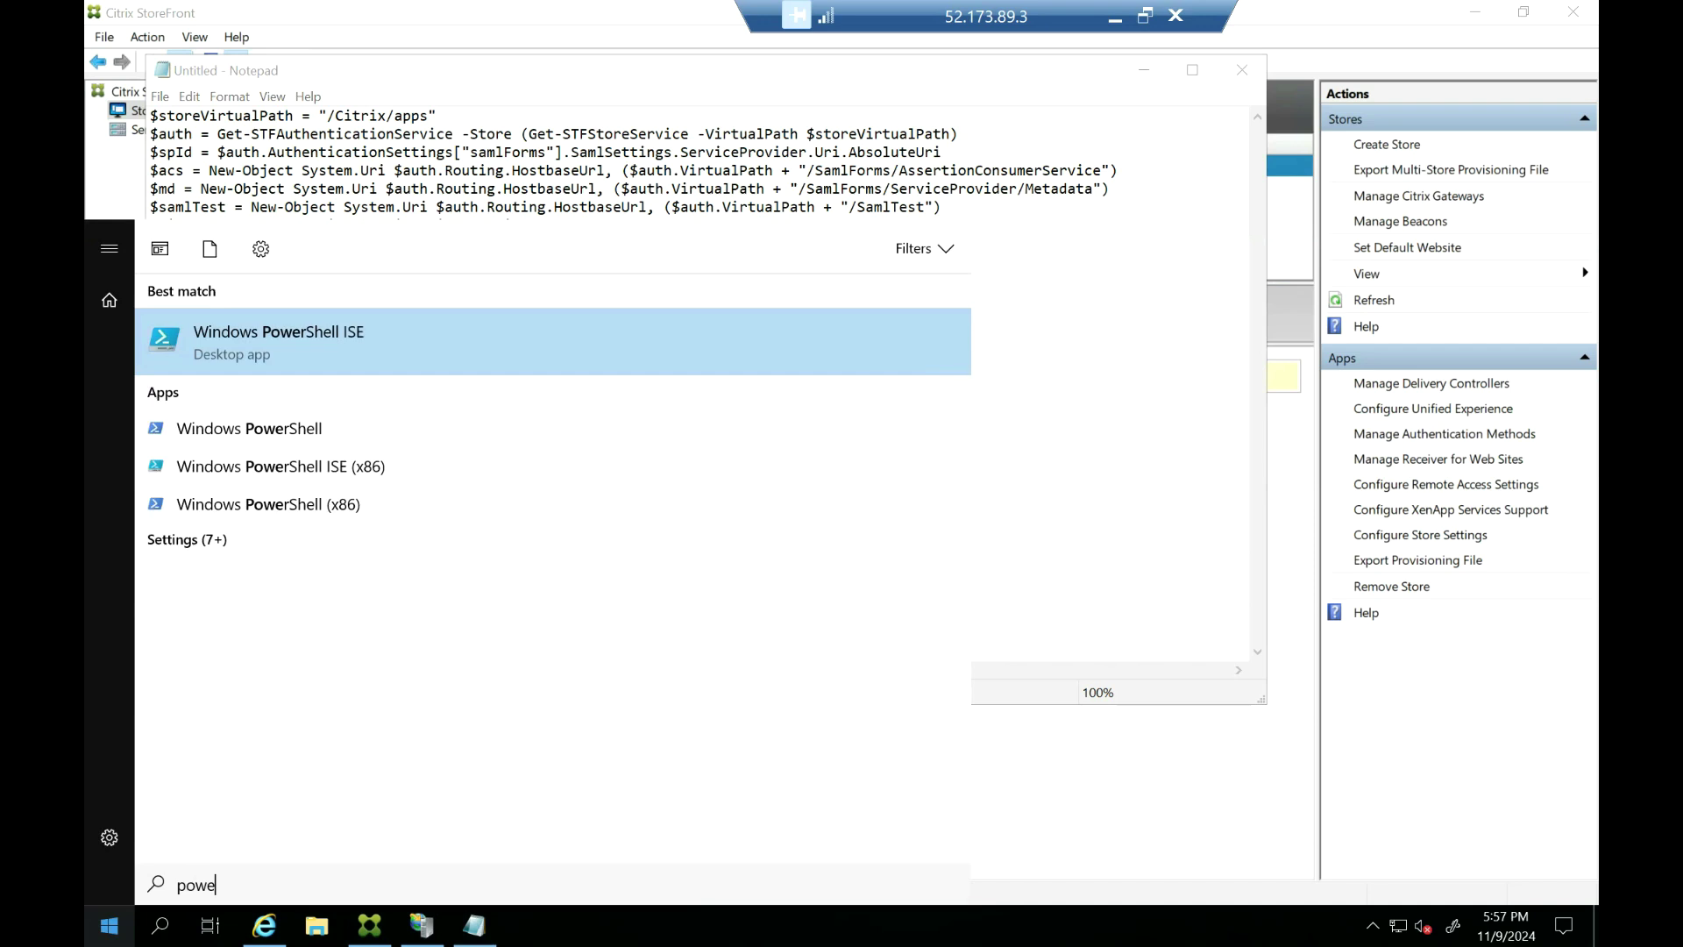
right_click(277, 467)
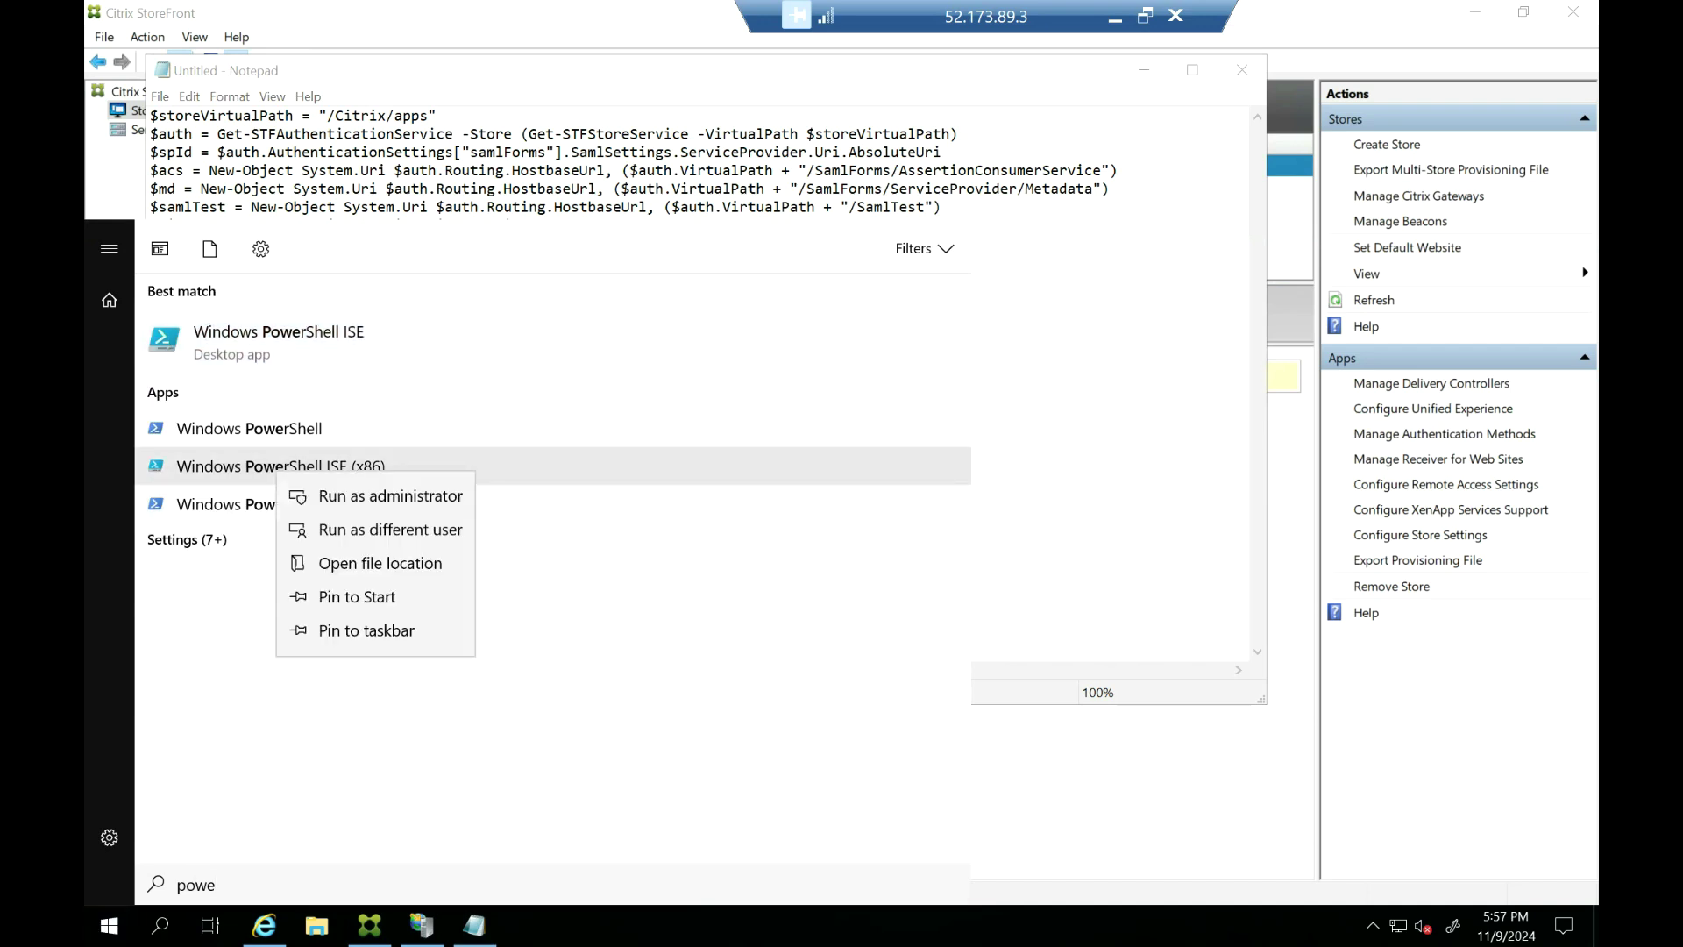
click(303, 497)
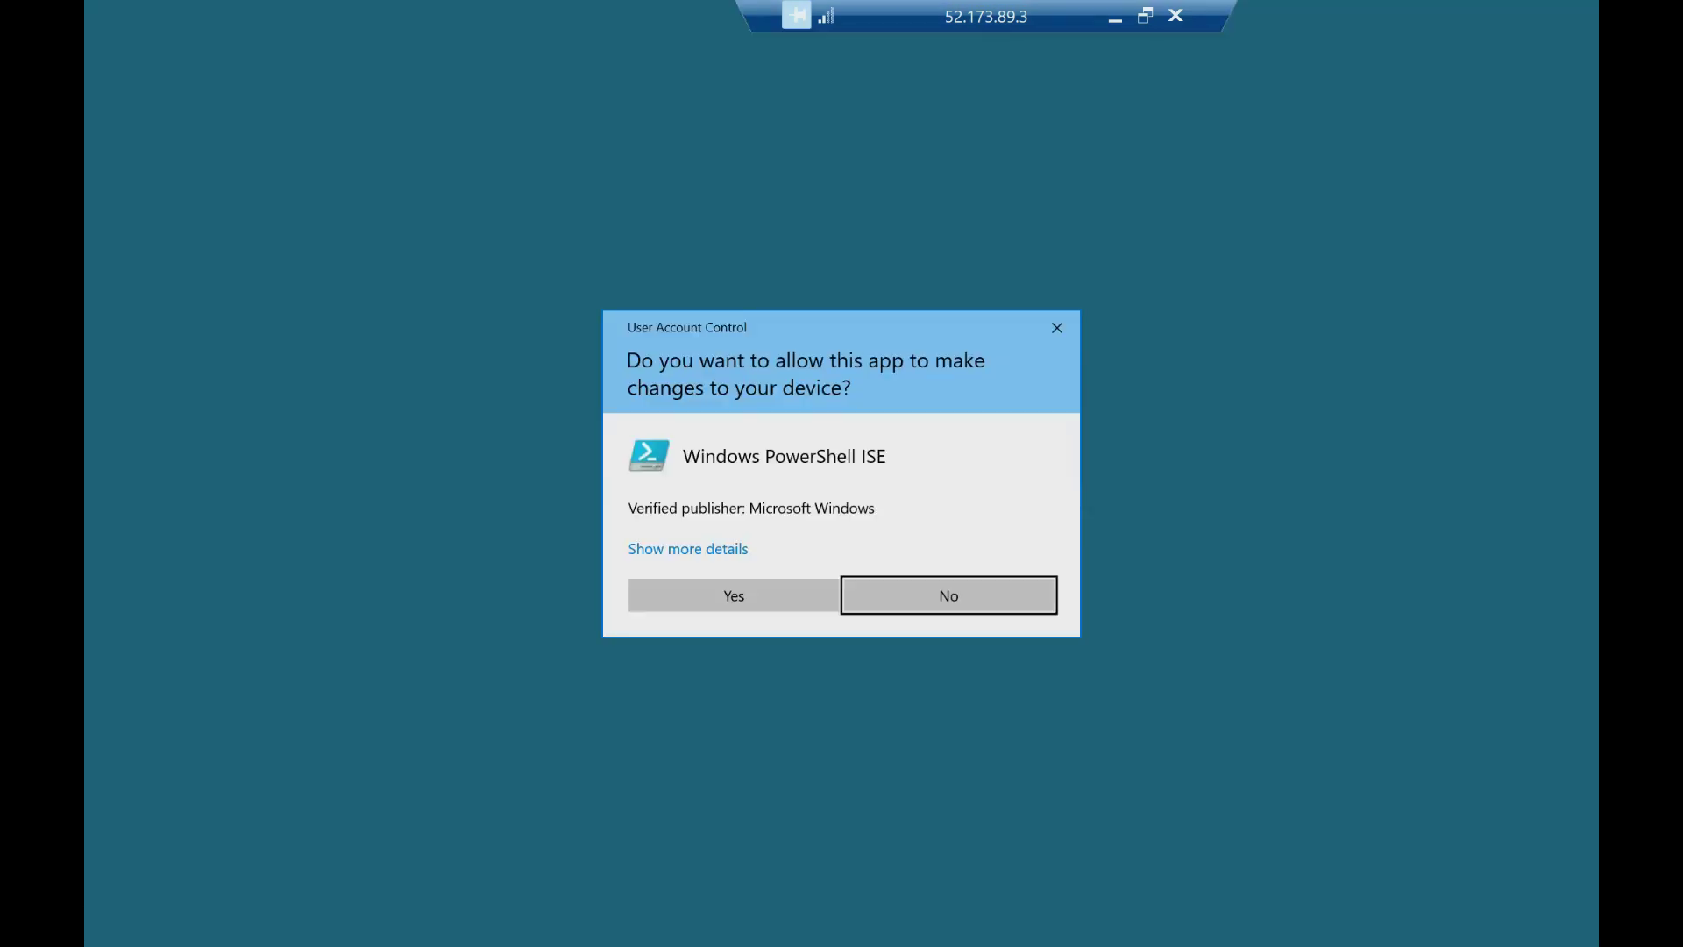
click(733, 596)
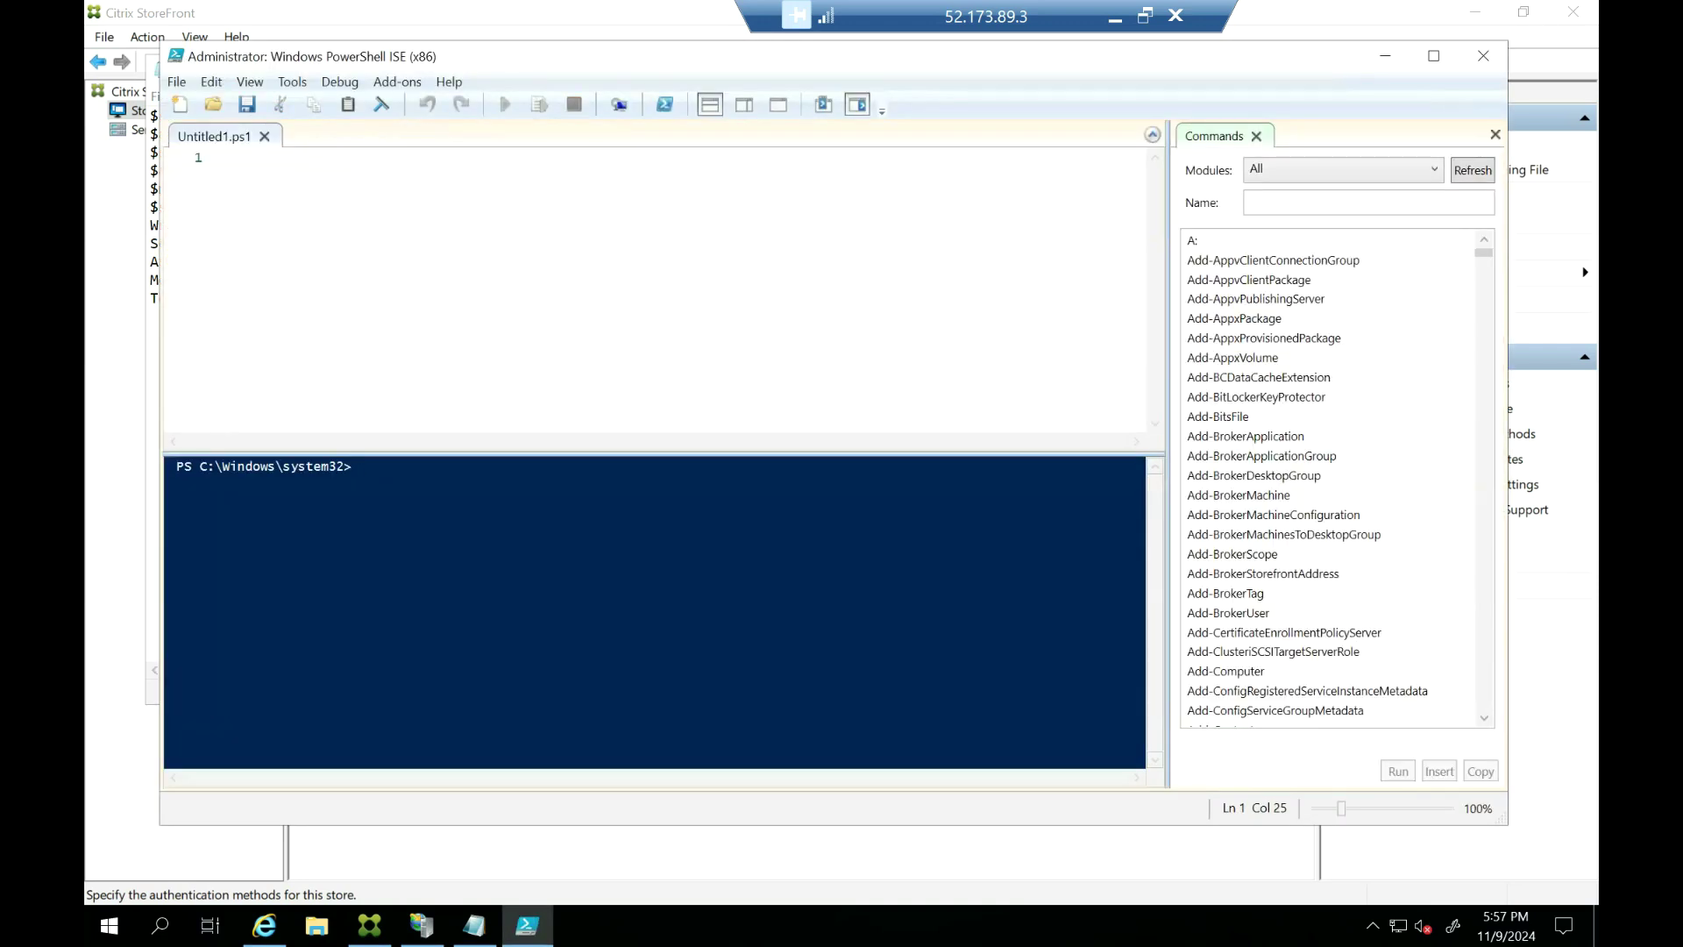
Copy the entire edited script from Notepad and paste it into the untitled script in PowerShell ISE
key(alt+Tab)
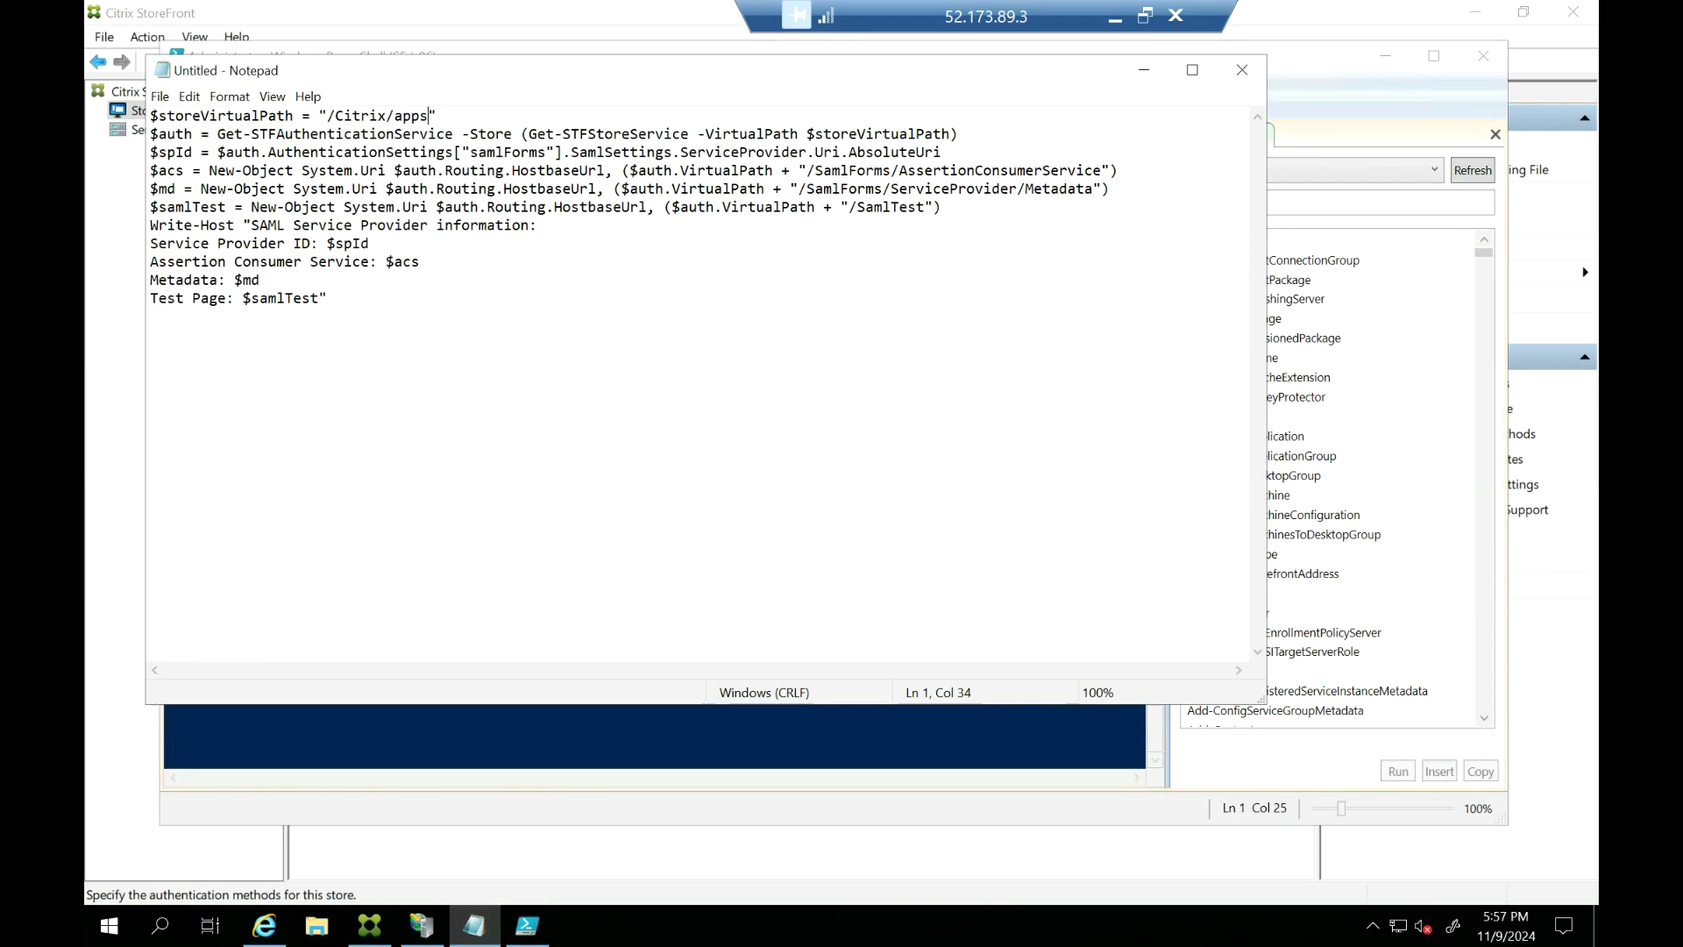
drag(327, 298, 150, 115)
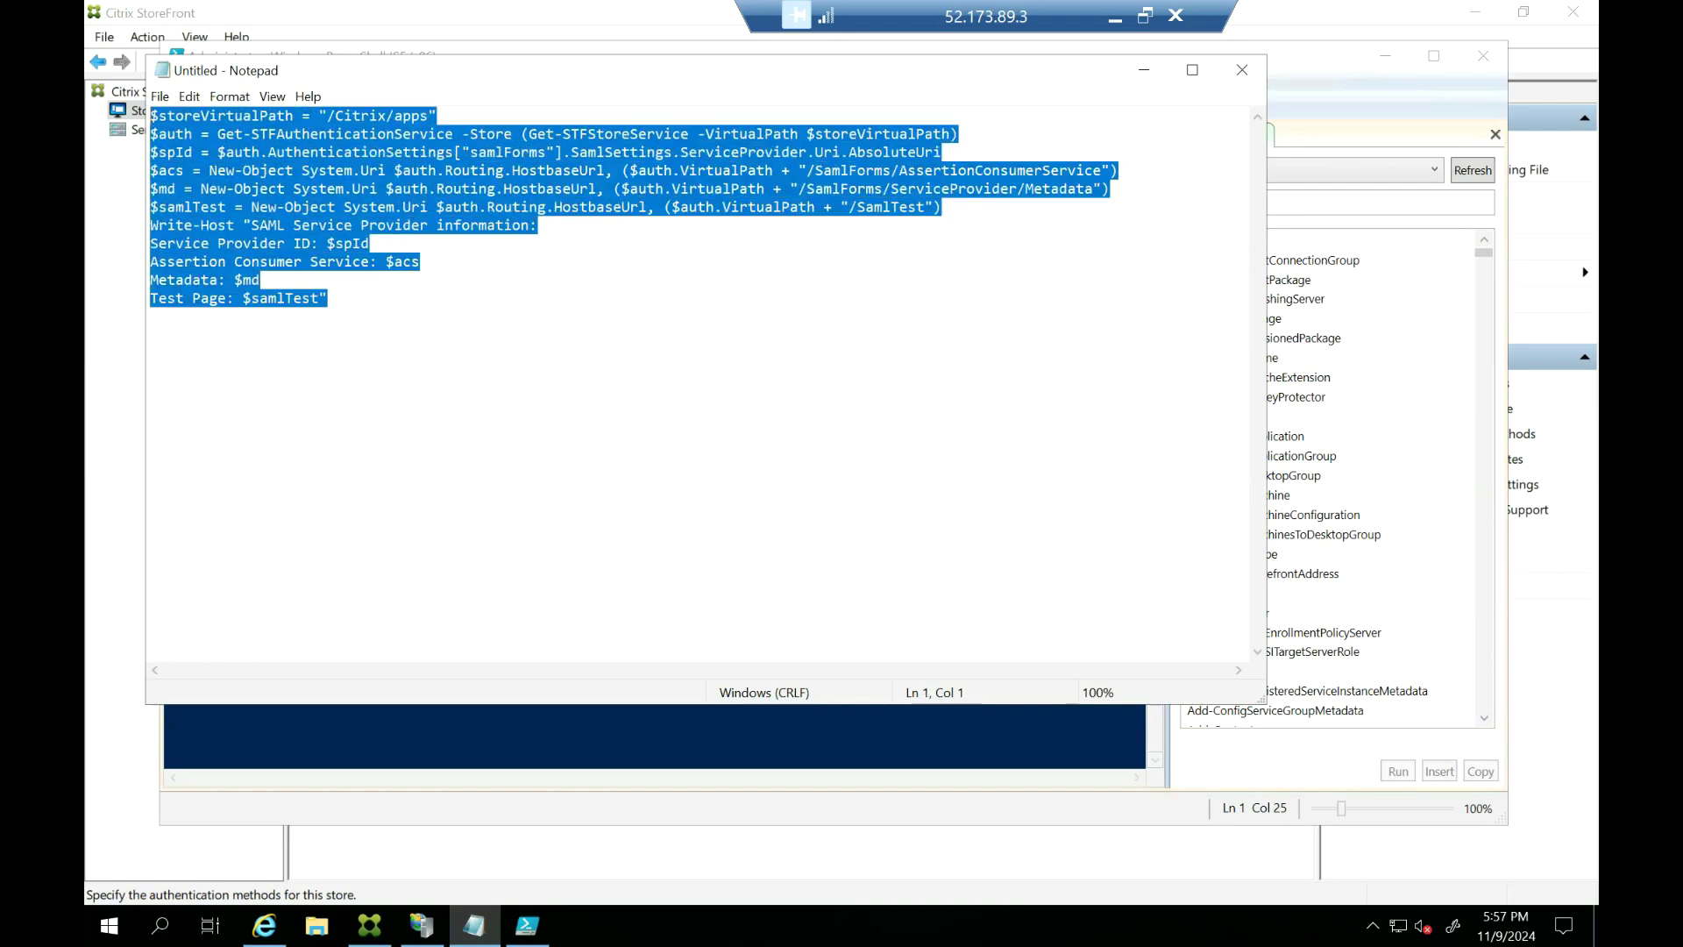
right_click(347, 128)
click(339, 189)
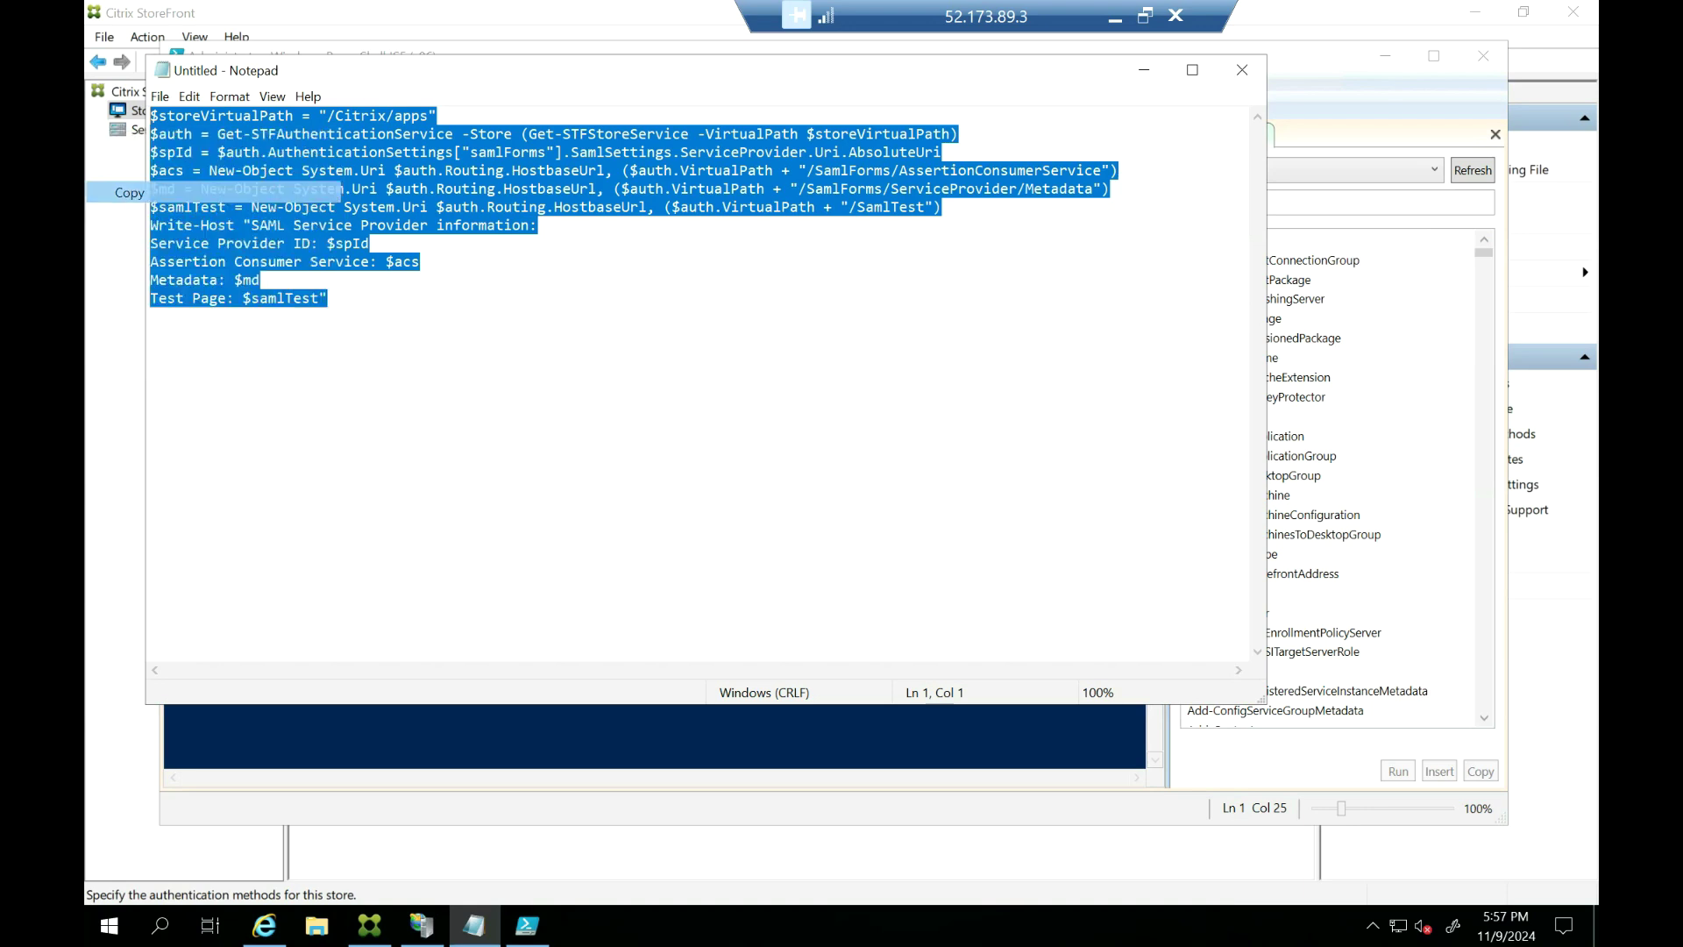
key(alt+Tab)
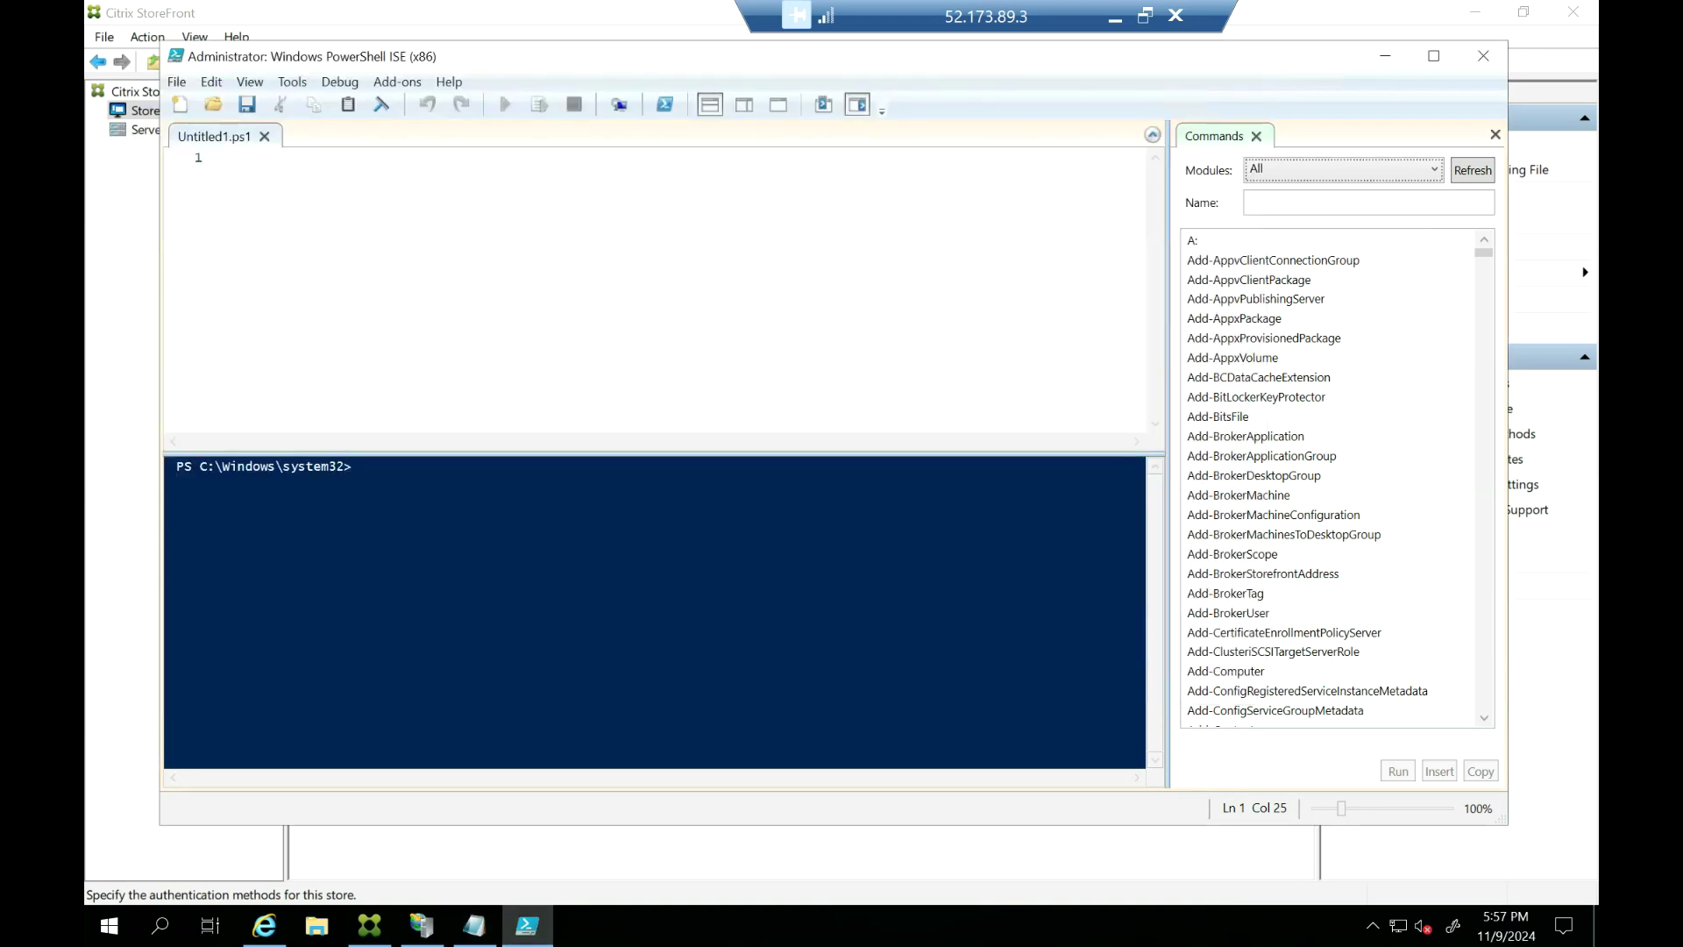
key(ctrl+v)
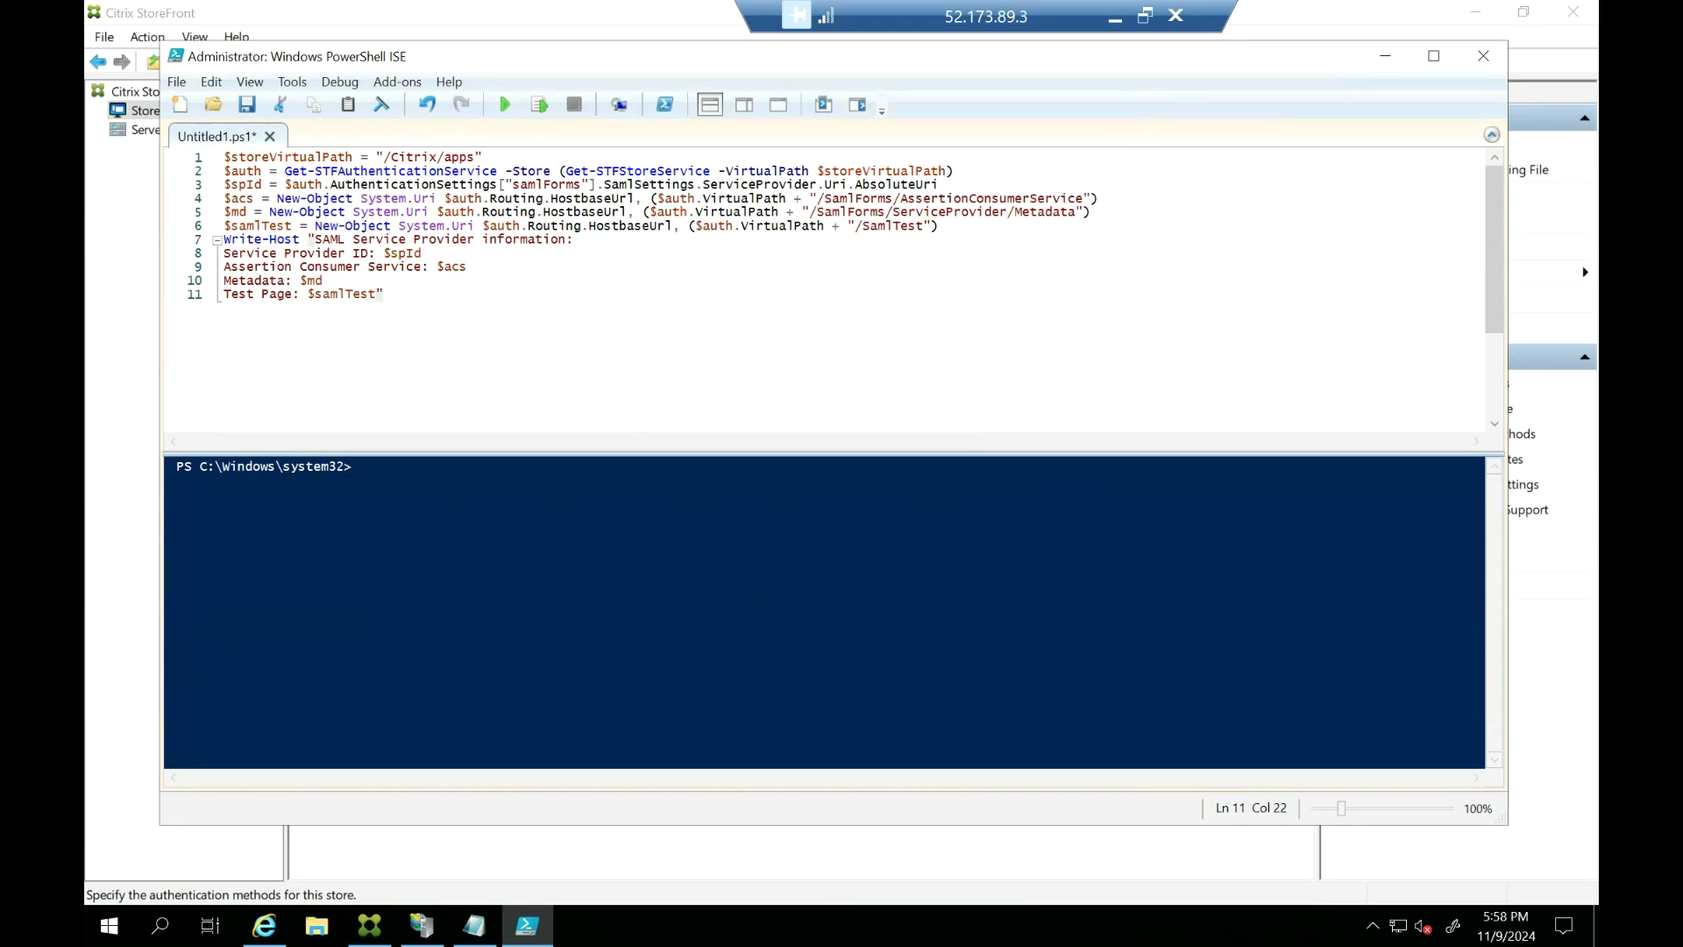
Run the script's first three lines one at a time, assigning $storeVirtualPath, $auth and $spId
drag(224, 157, 483, 157)
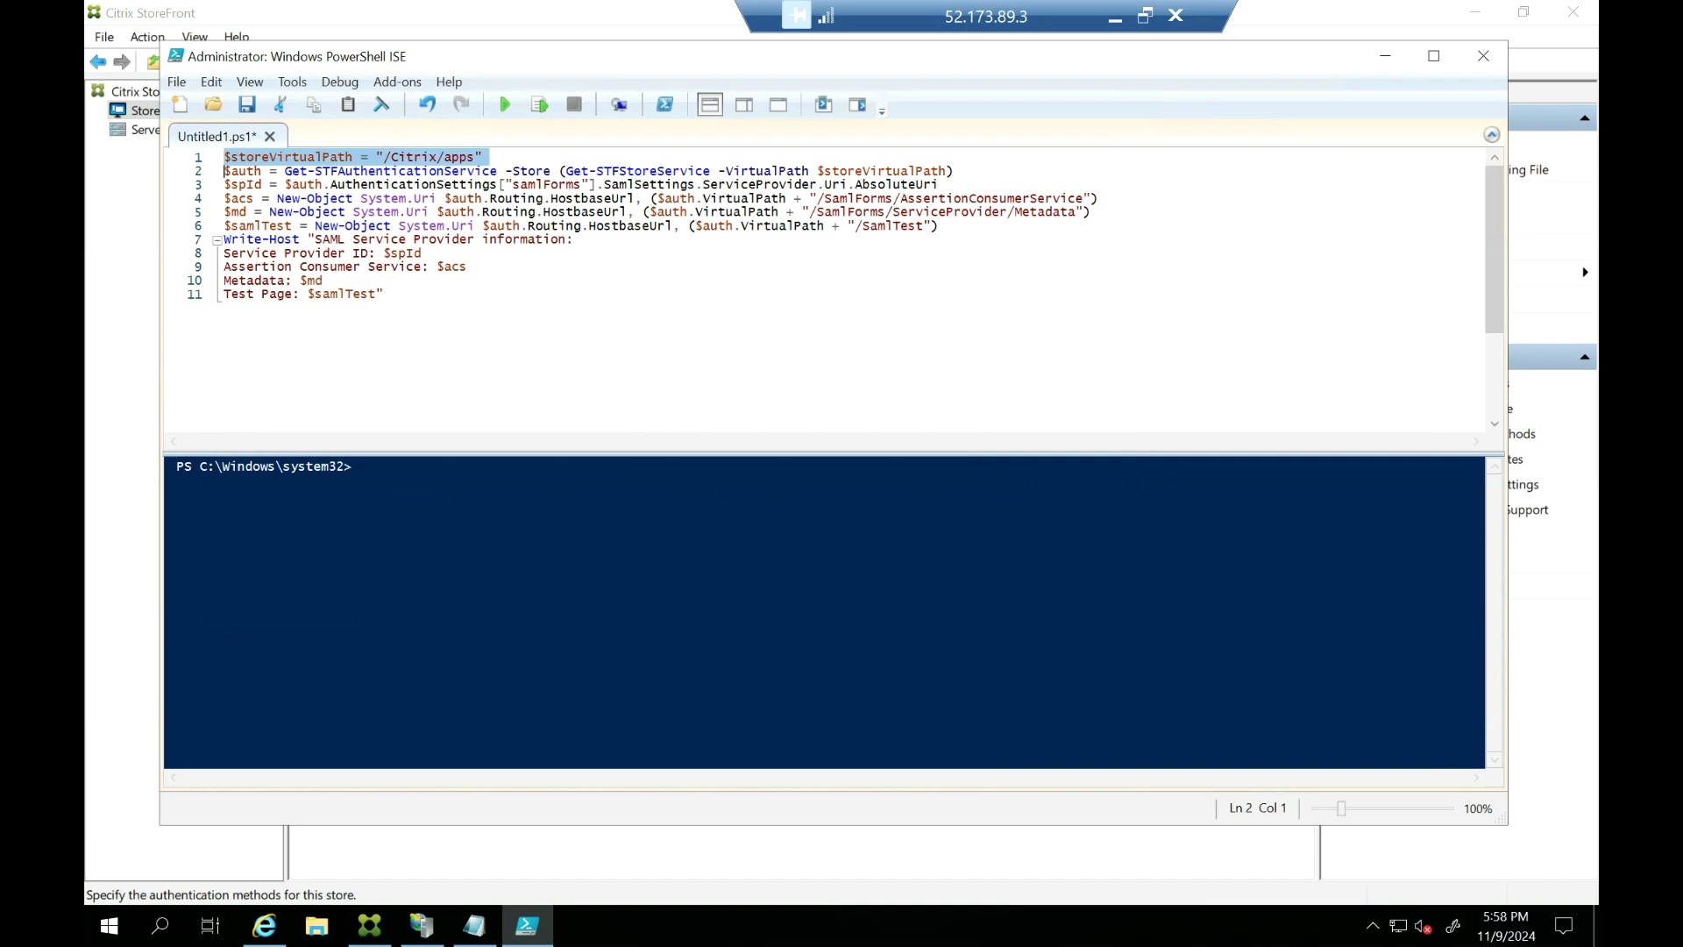
click(539, 105)
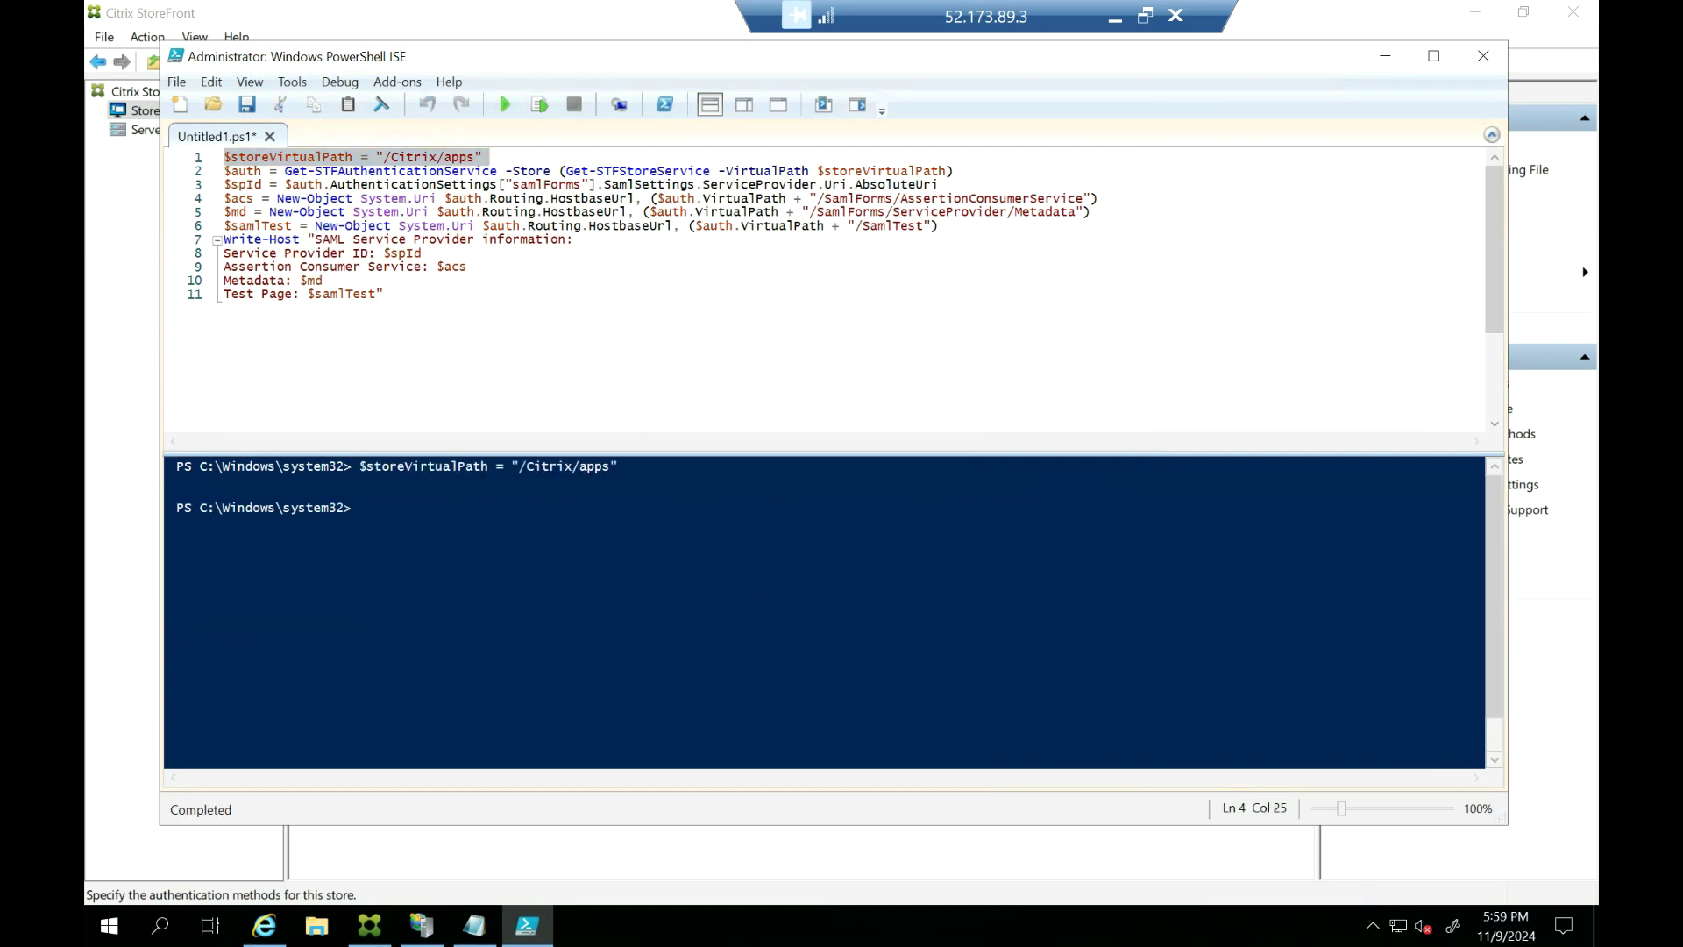
click(198, 170)
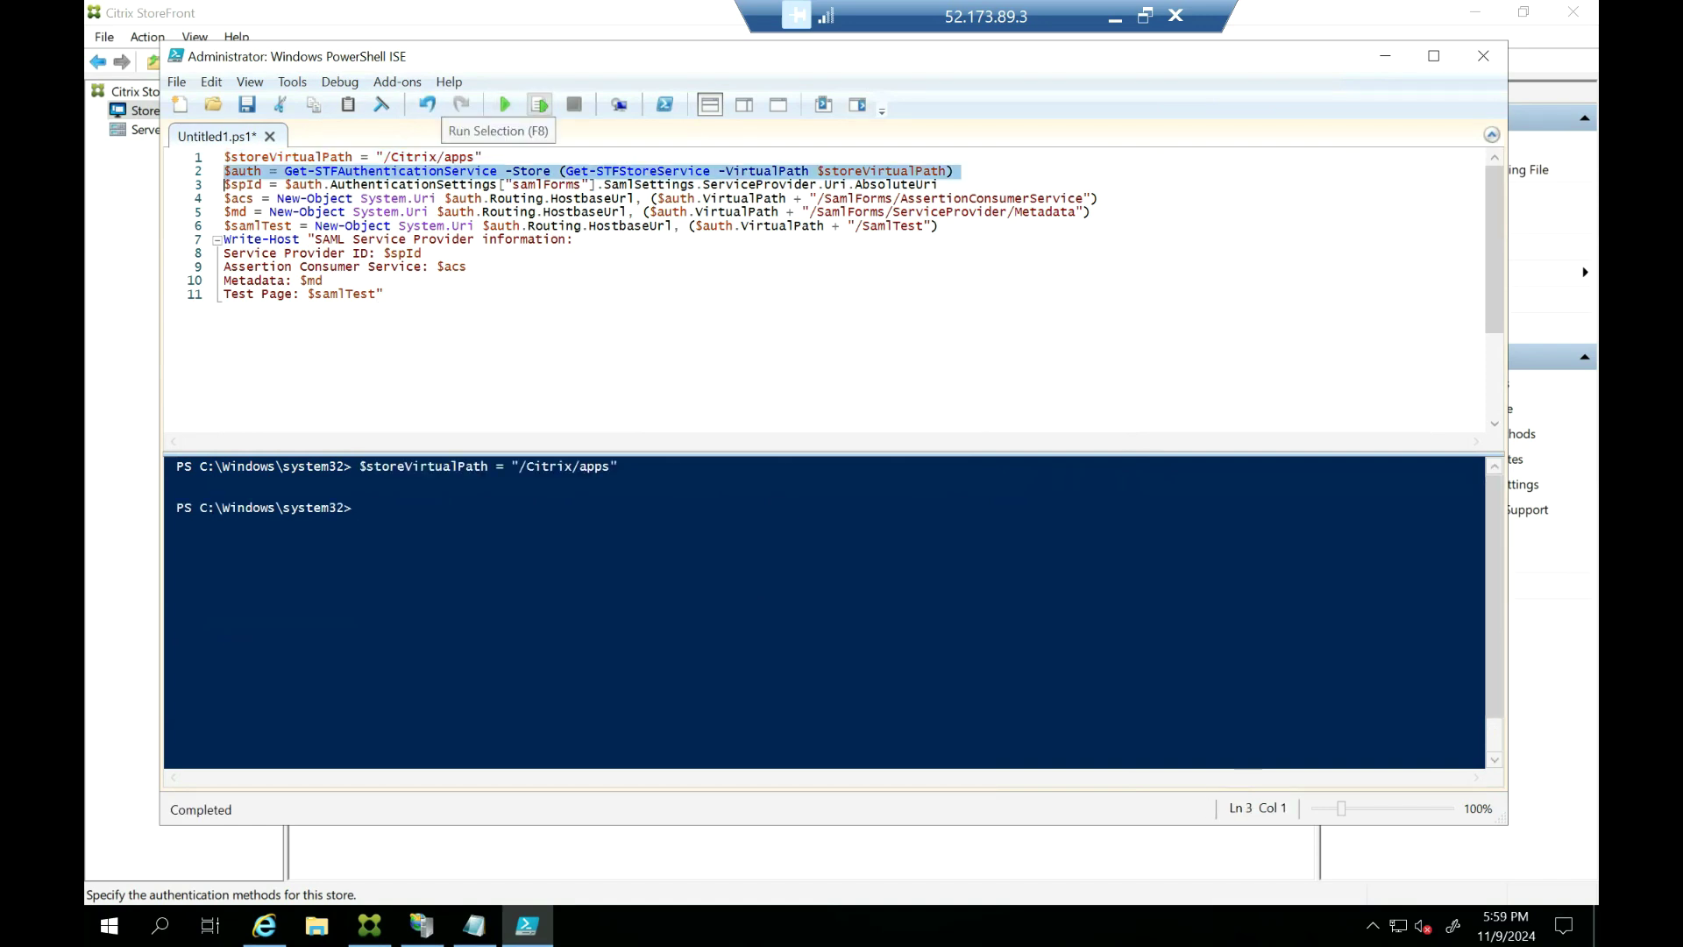
click(539, 105)
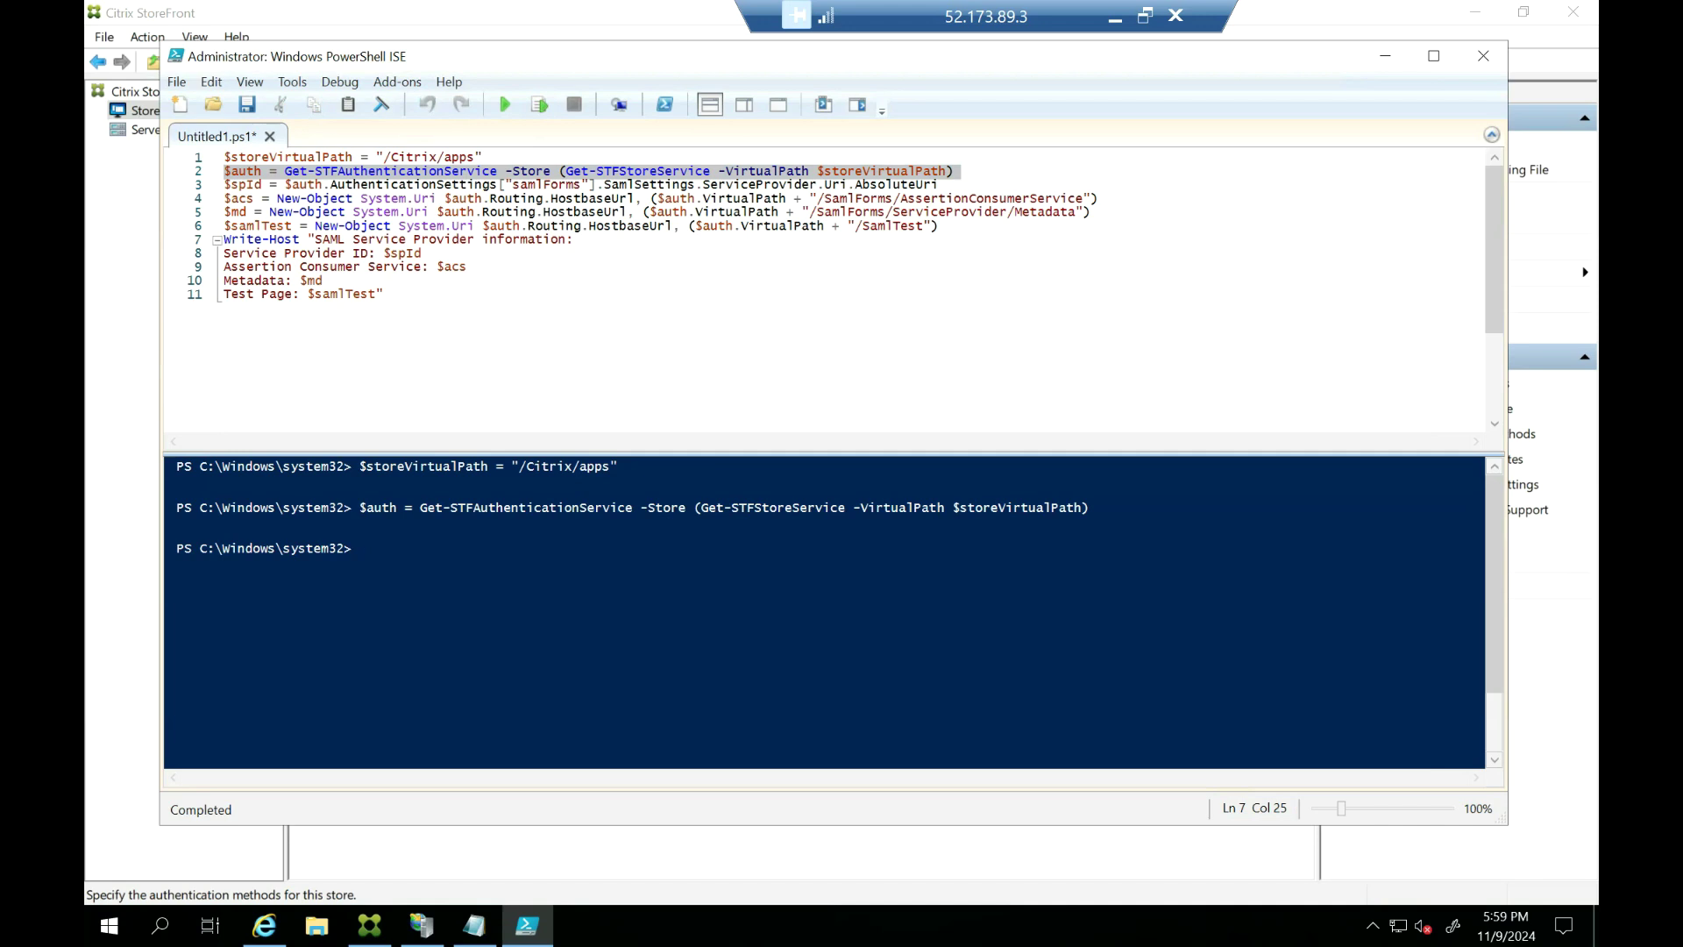
click(199, 184)
click(540, 104)
Run the $acs, $md and $samlTest assignments, followed by the Write-Host block that prints the SAML service provider information
drag(223, 199, 223, 225)
click(539, 105)
click(539, 104)
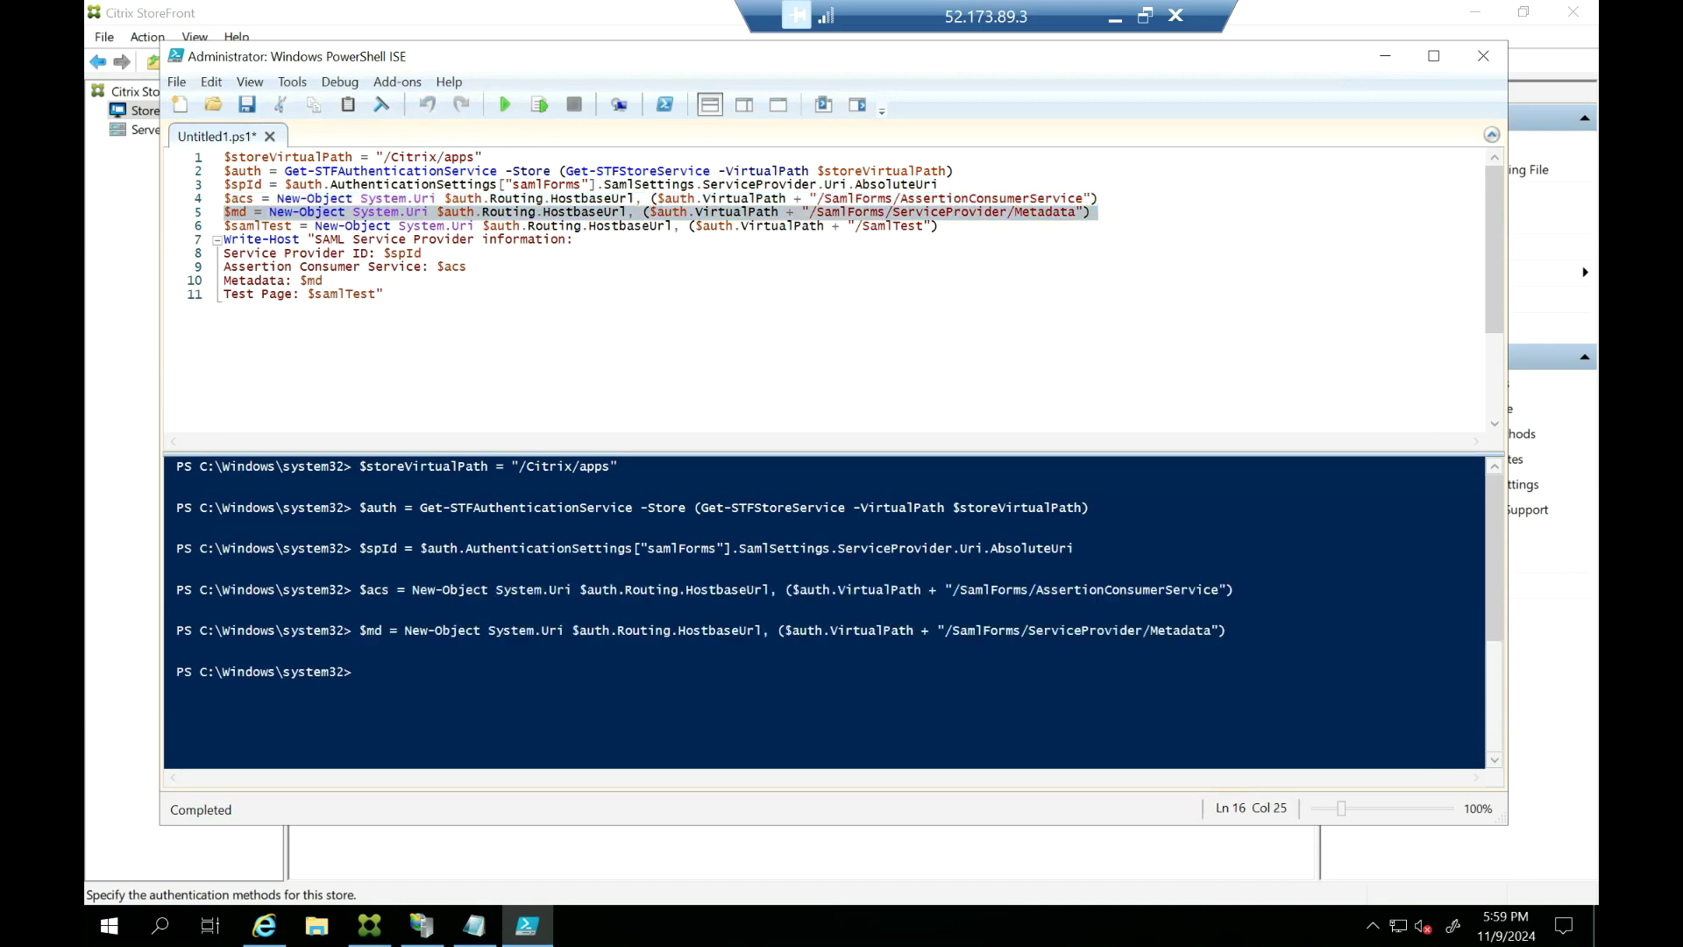
triple_click(580, 225)
click(540, 104)
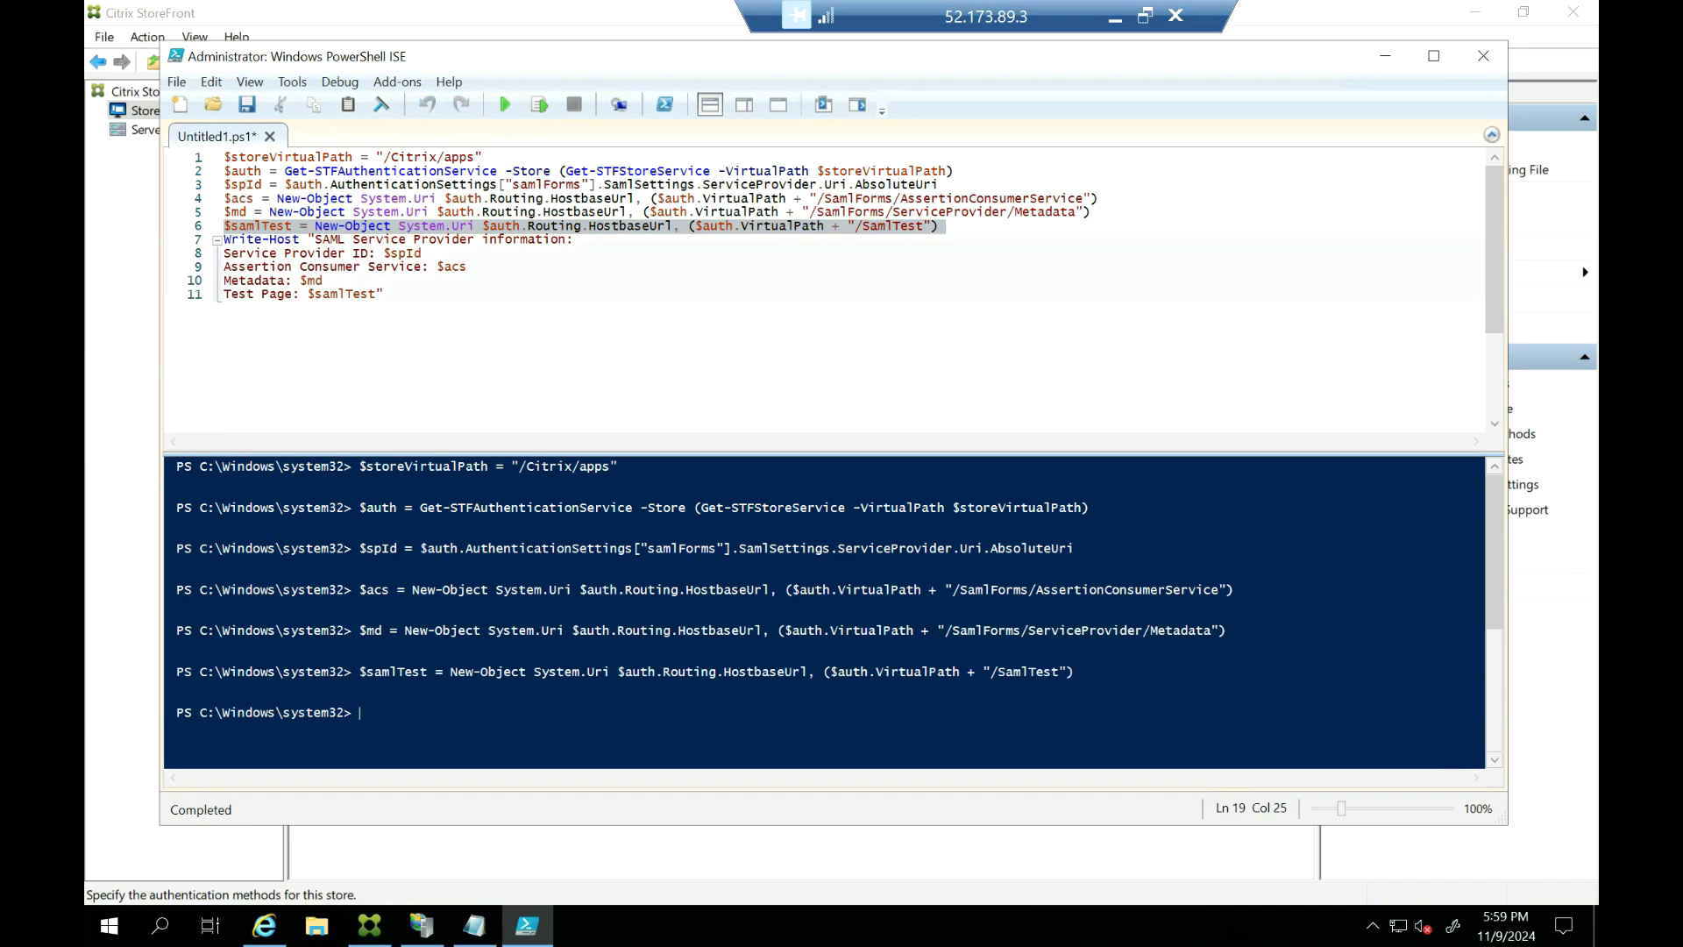
drag(223, 240, 385, 294)
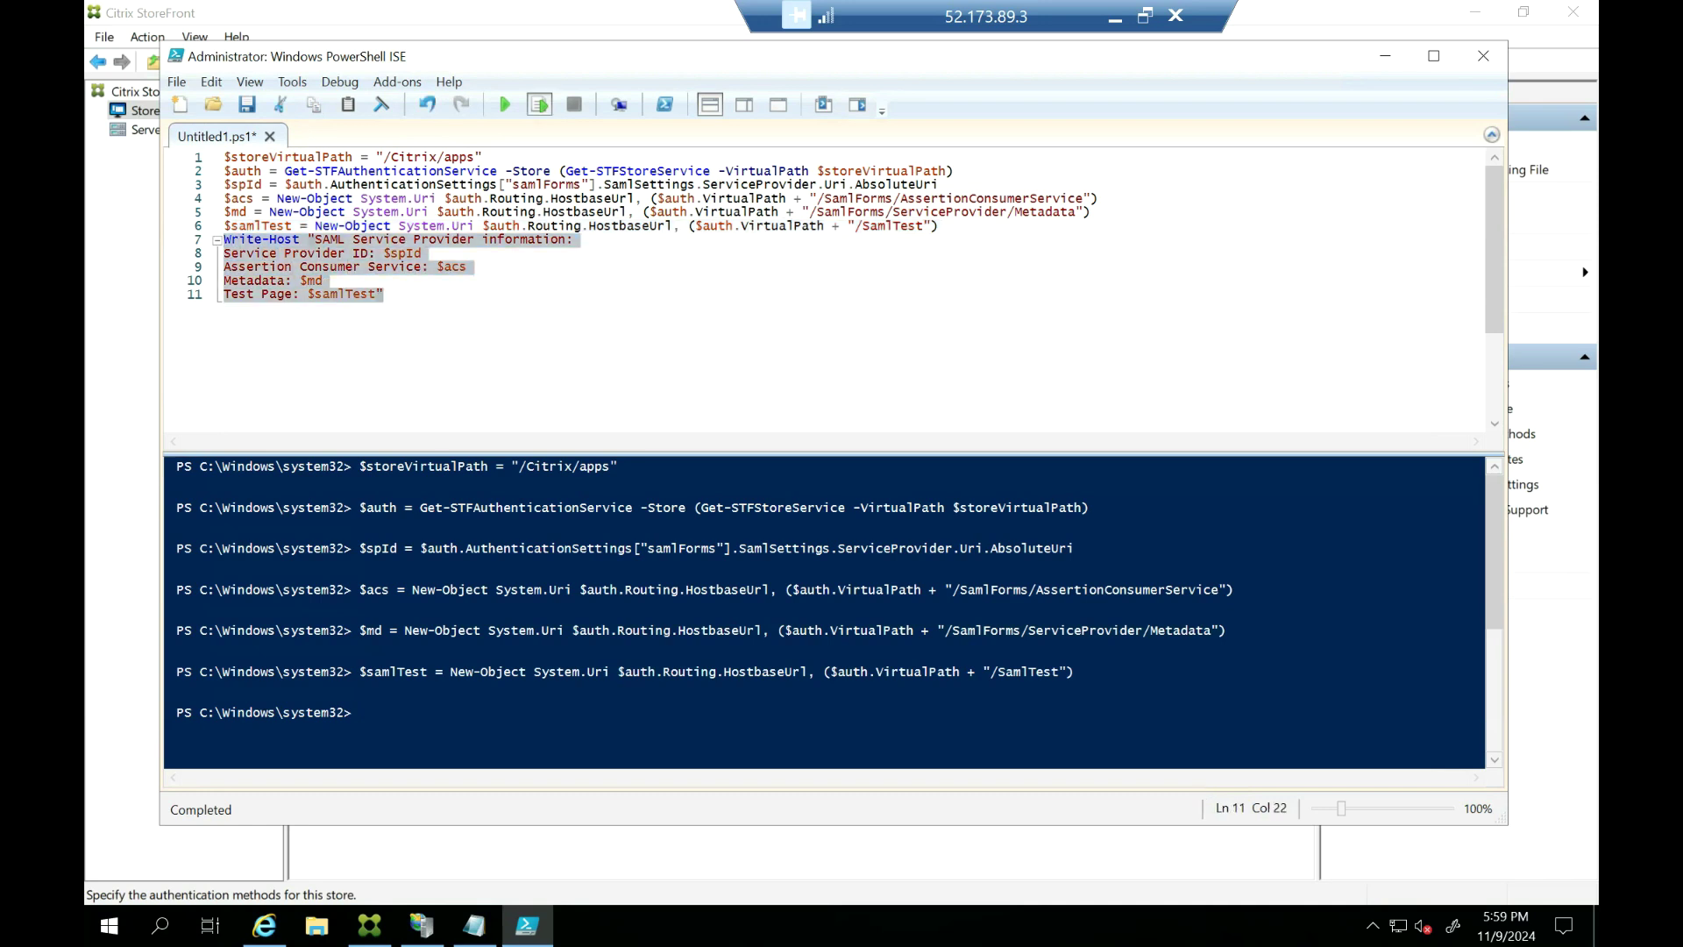
click(540, 105)
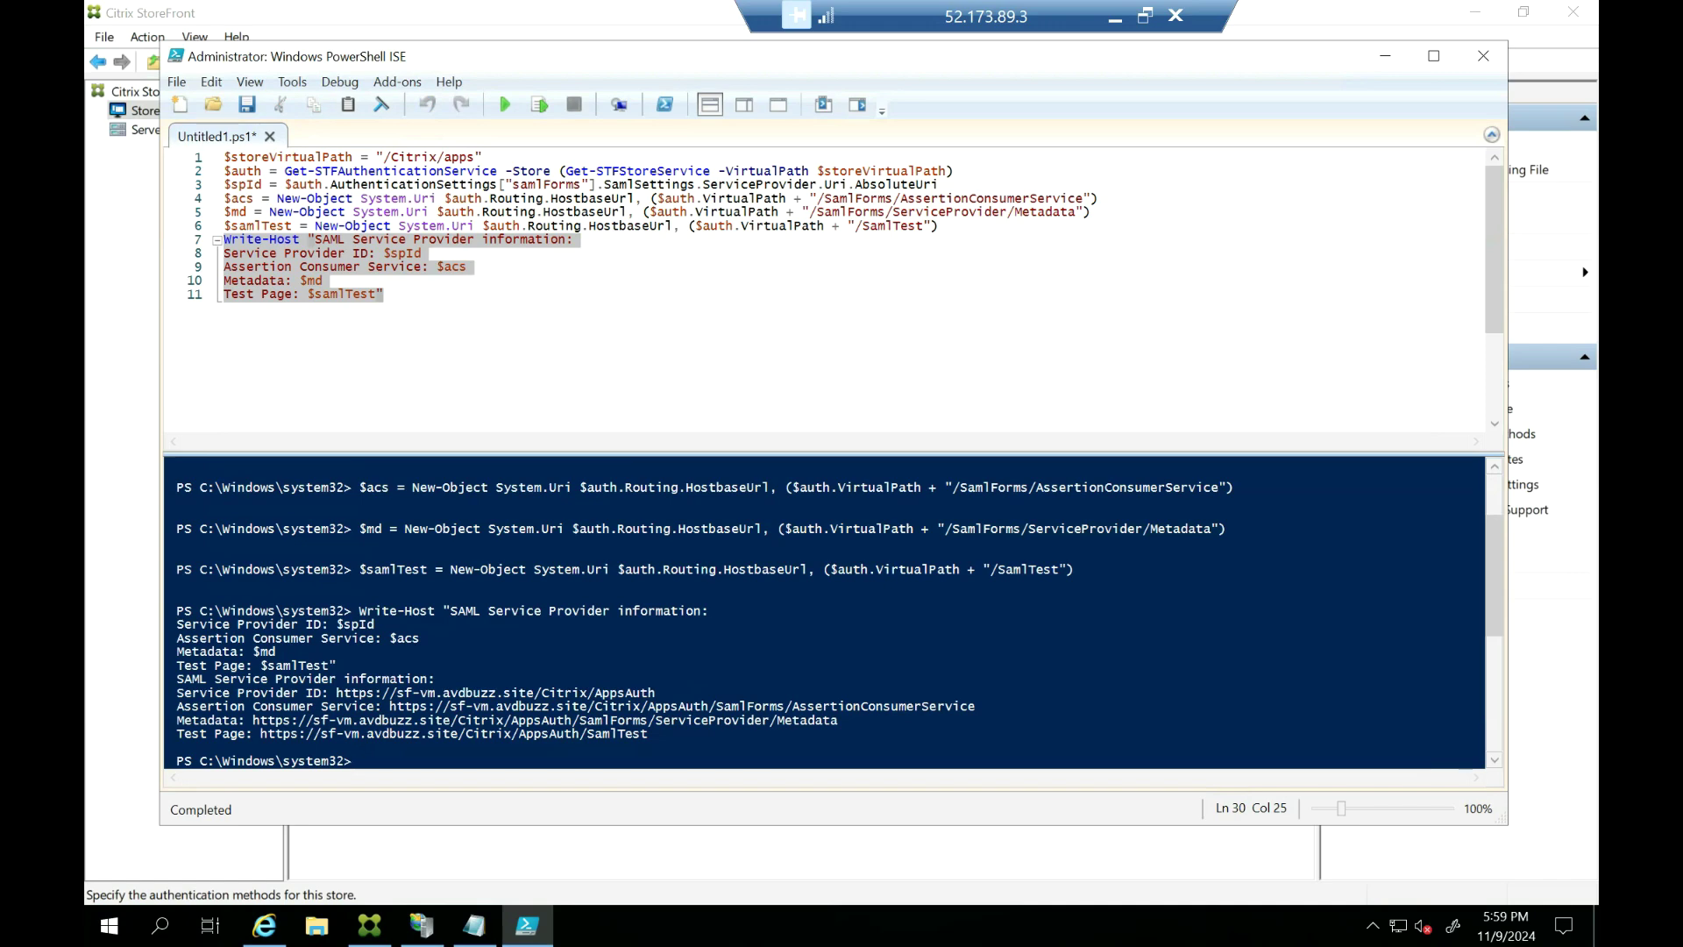
Copy the Write-Host command and its SAML service provider output from the PowerShell console and paste them below the script in Notepad
drag(649, 734, 176, 611)
right_click(240, 639)
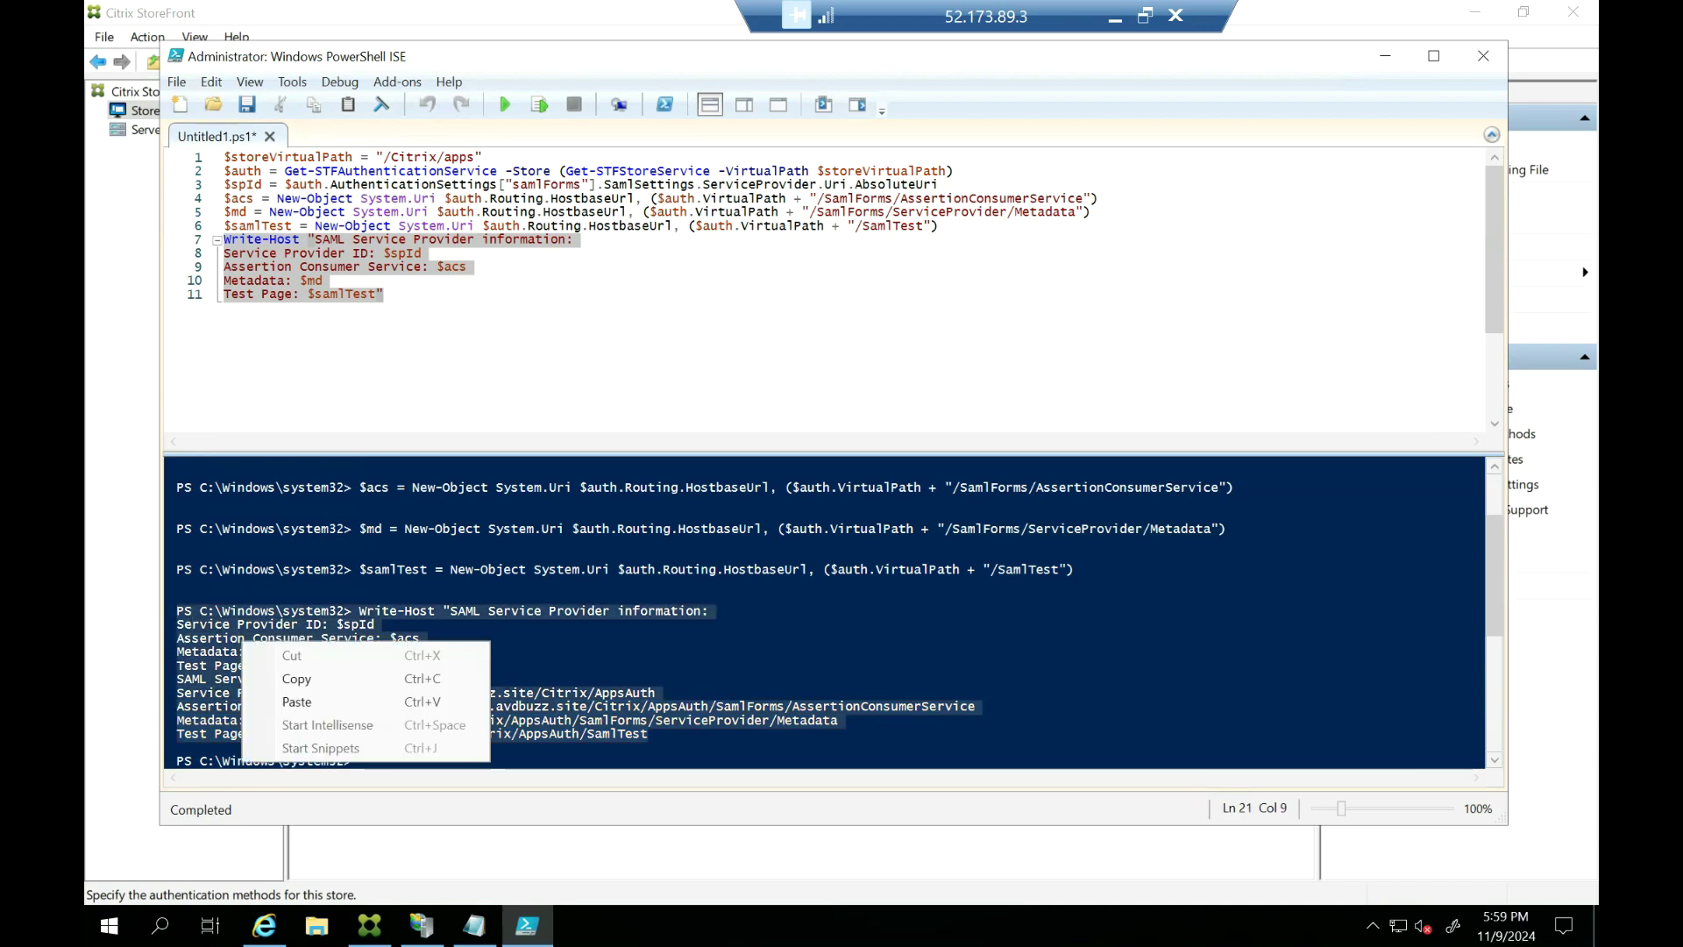
click(263, 678)
click(475, 925)
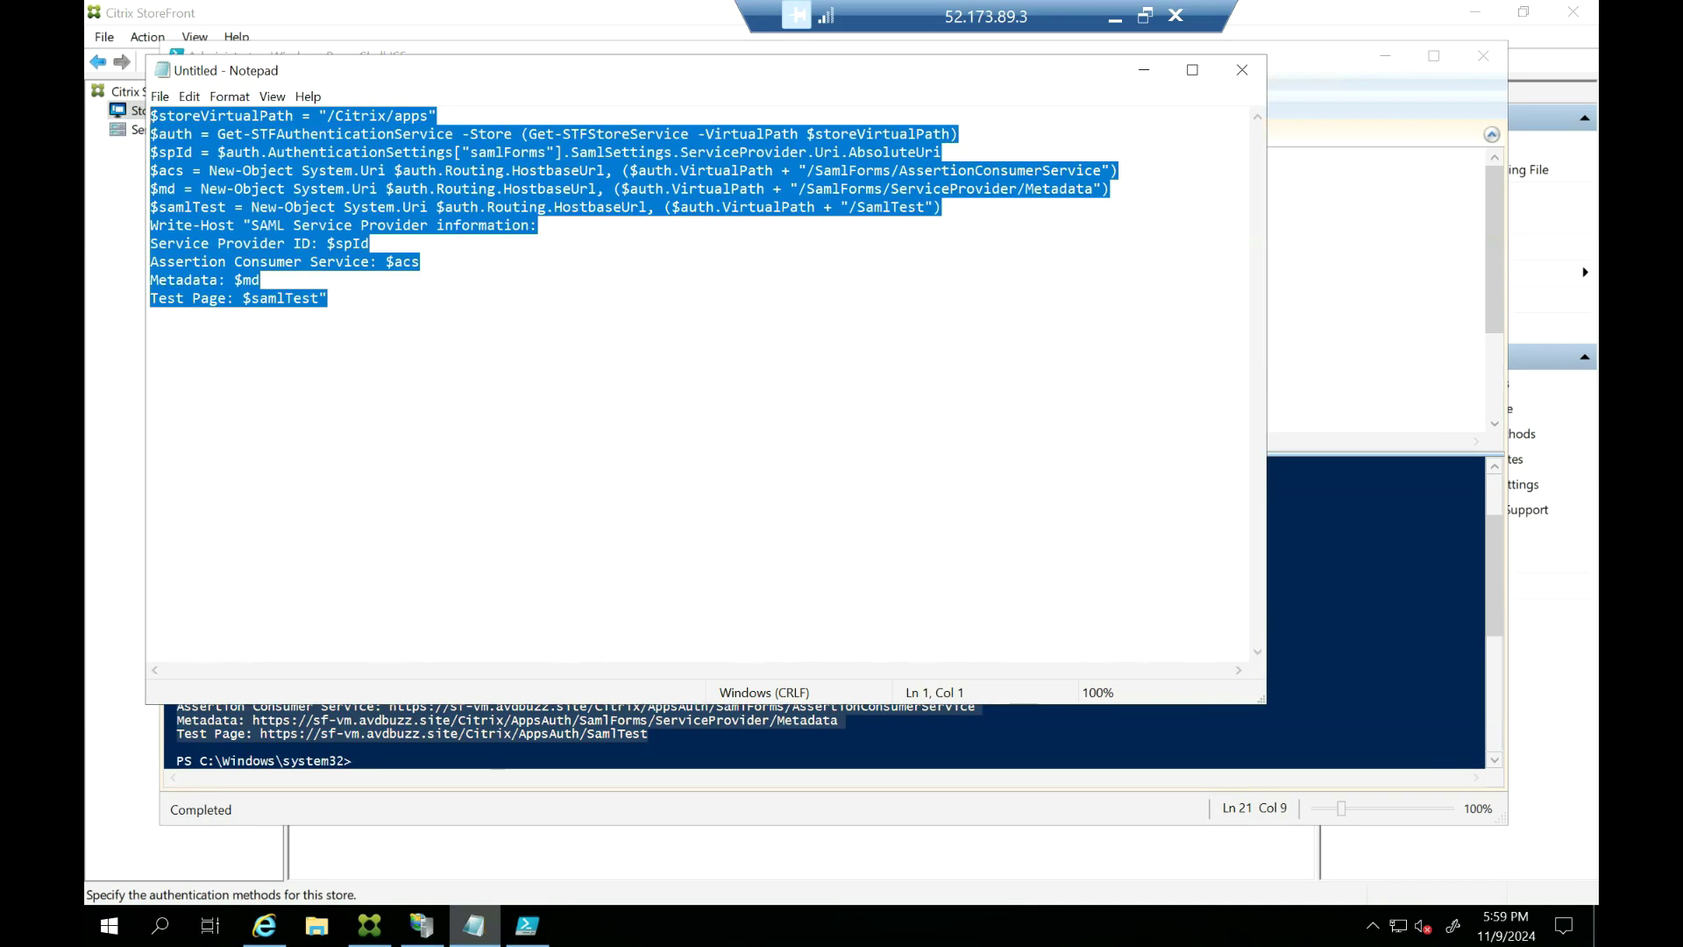
click(327, 298)
key(Return)
key(Return)
key(Return)
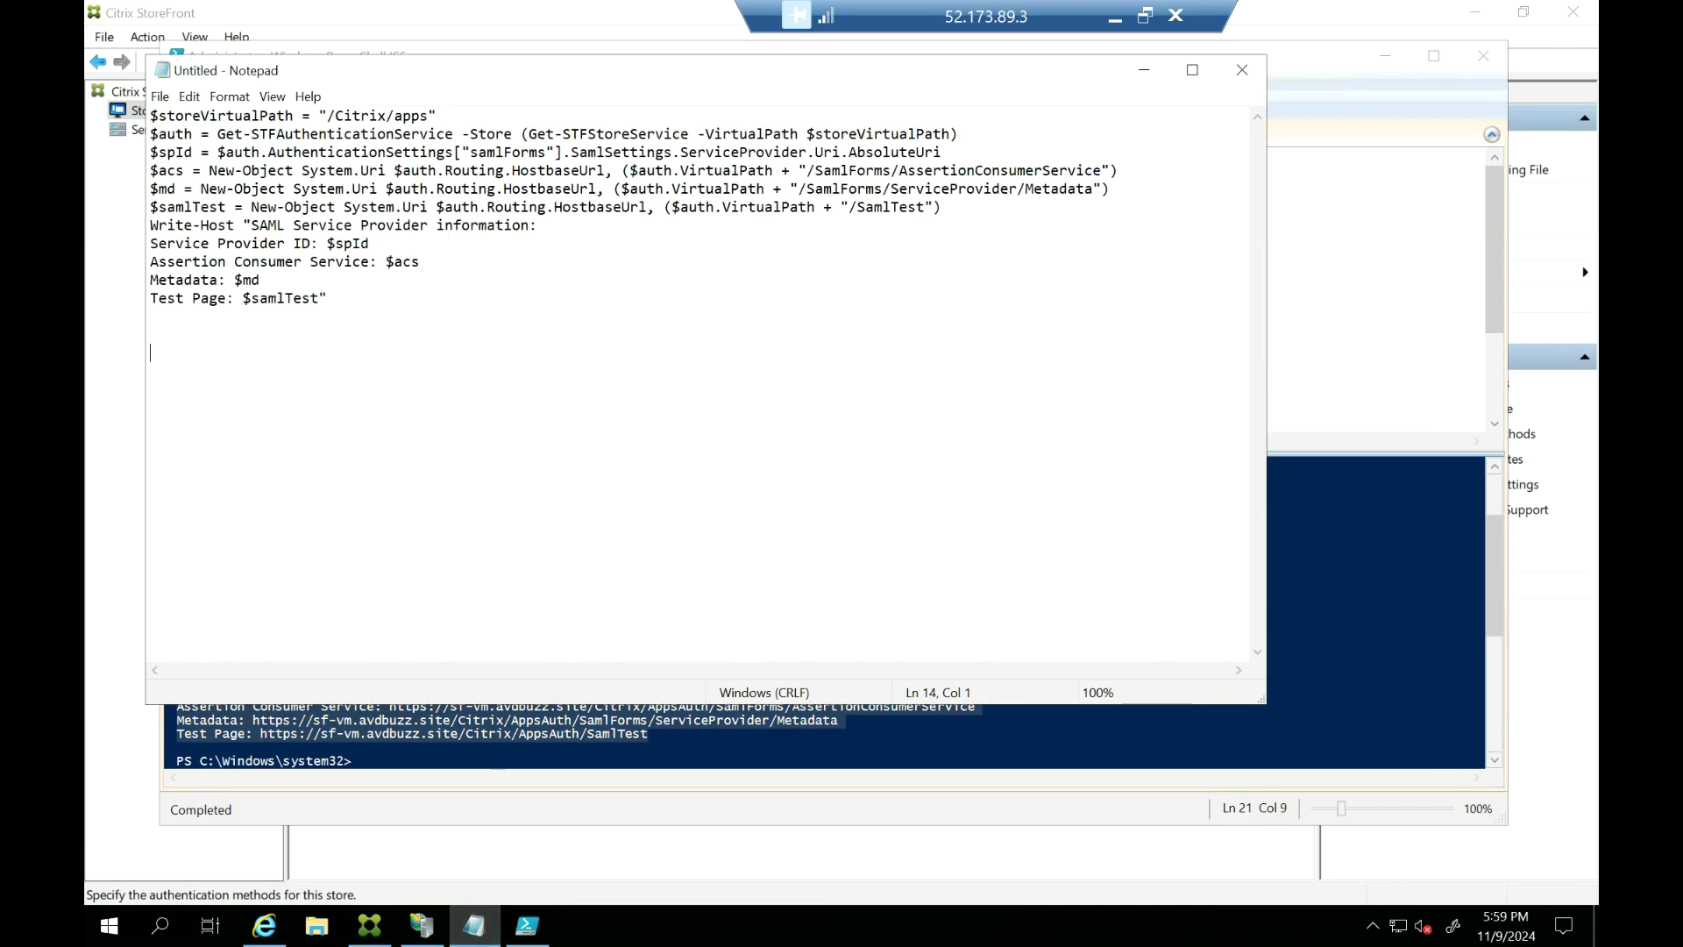
key(ctrl+v)
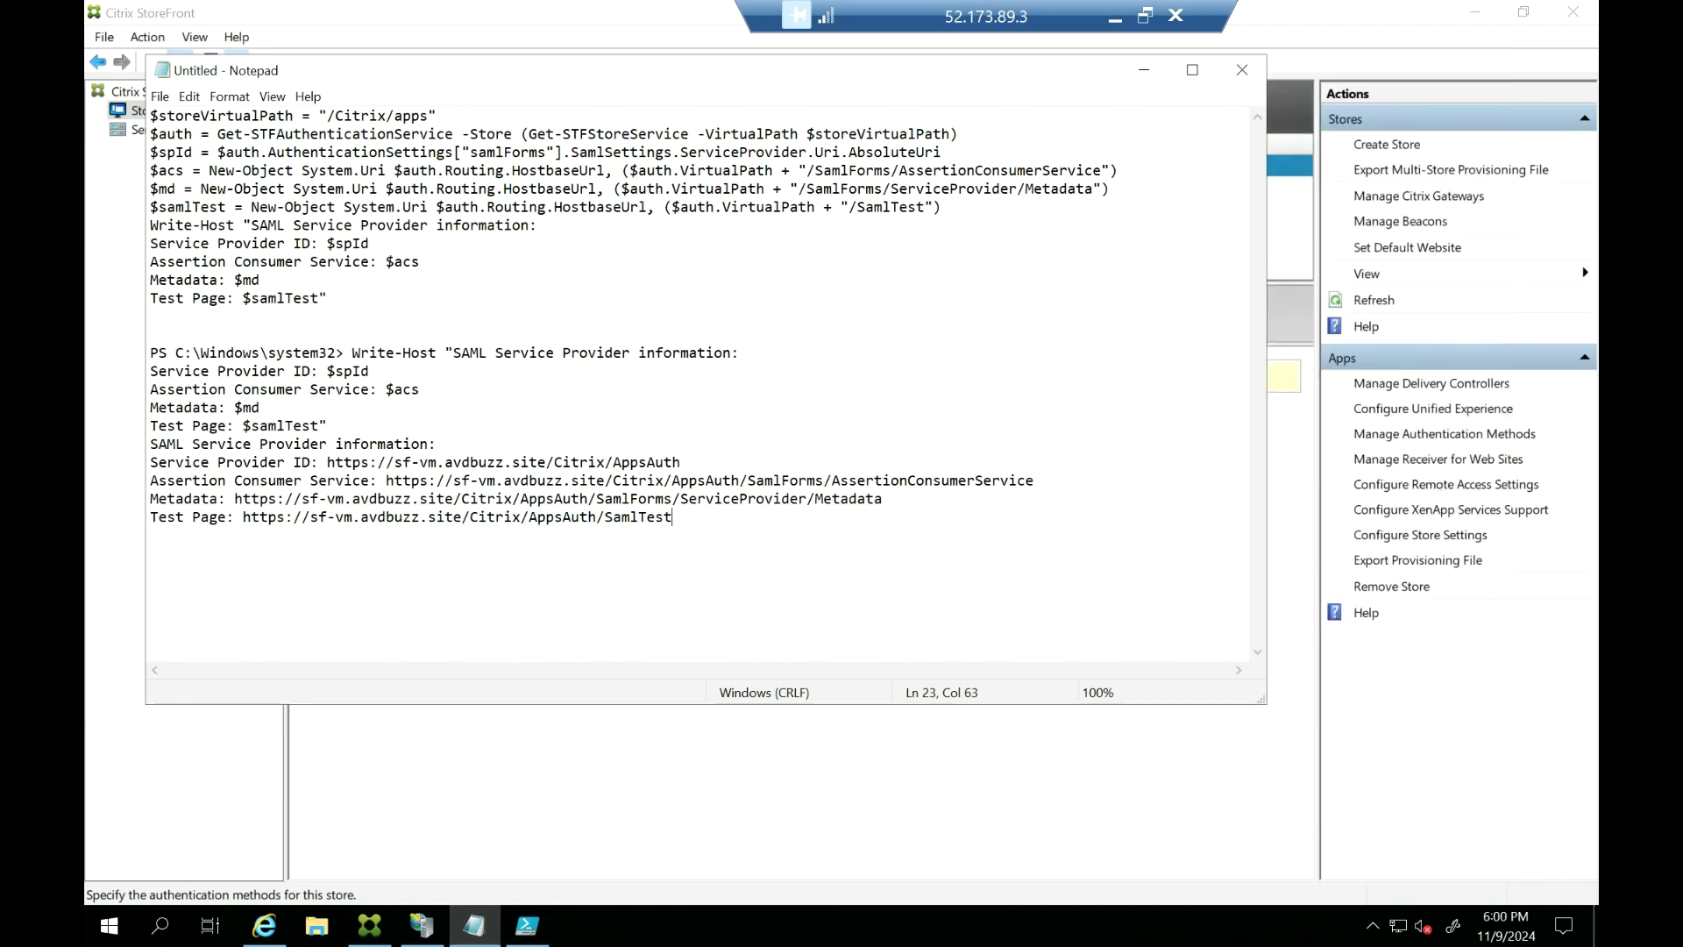
click(159, 462)
drag(184, 480, 589, 481)
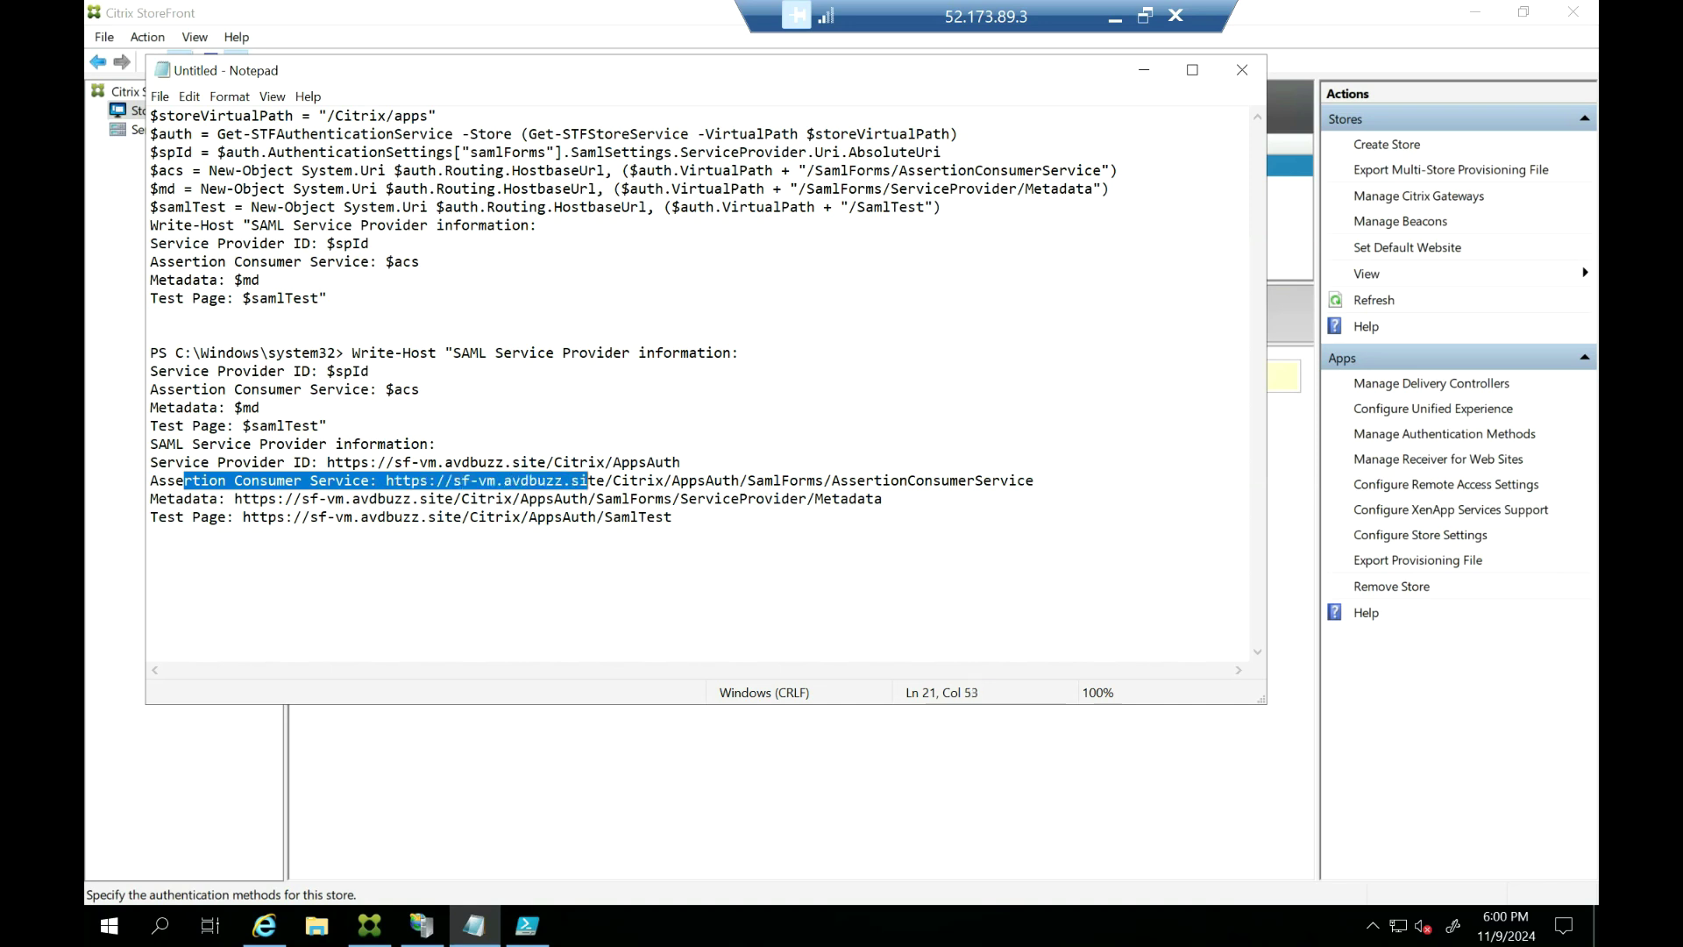
Switch from the remote session to the Azure portal in Chrome and find and open Enterprise applications
click(1114, 15)
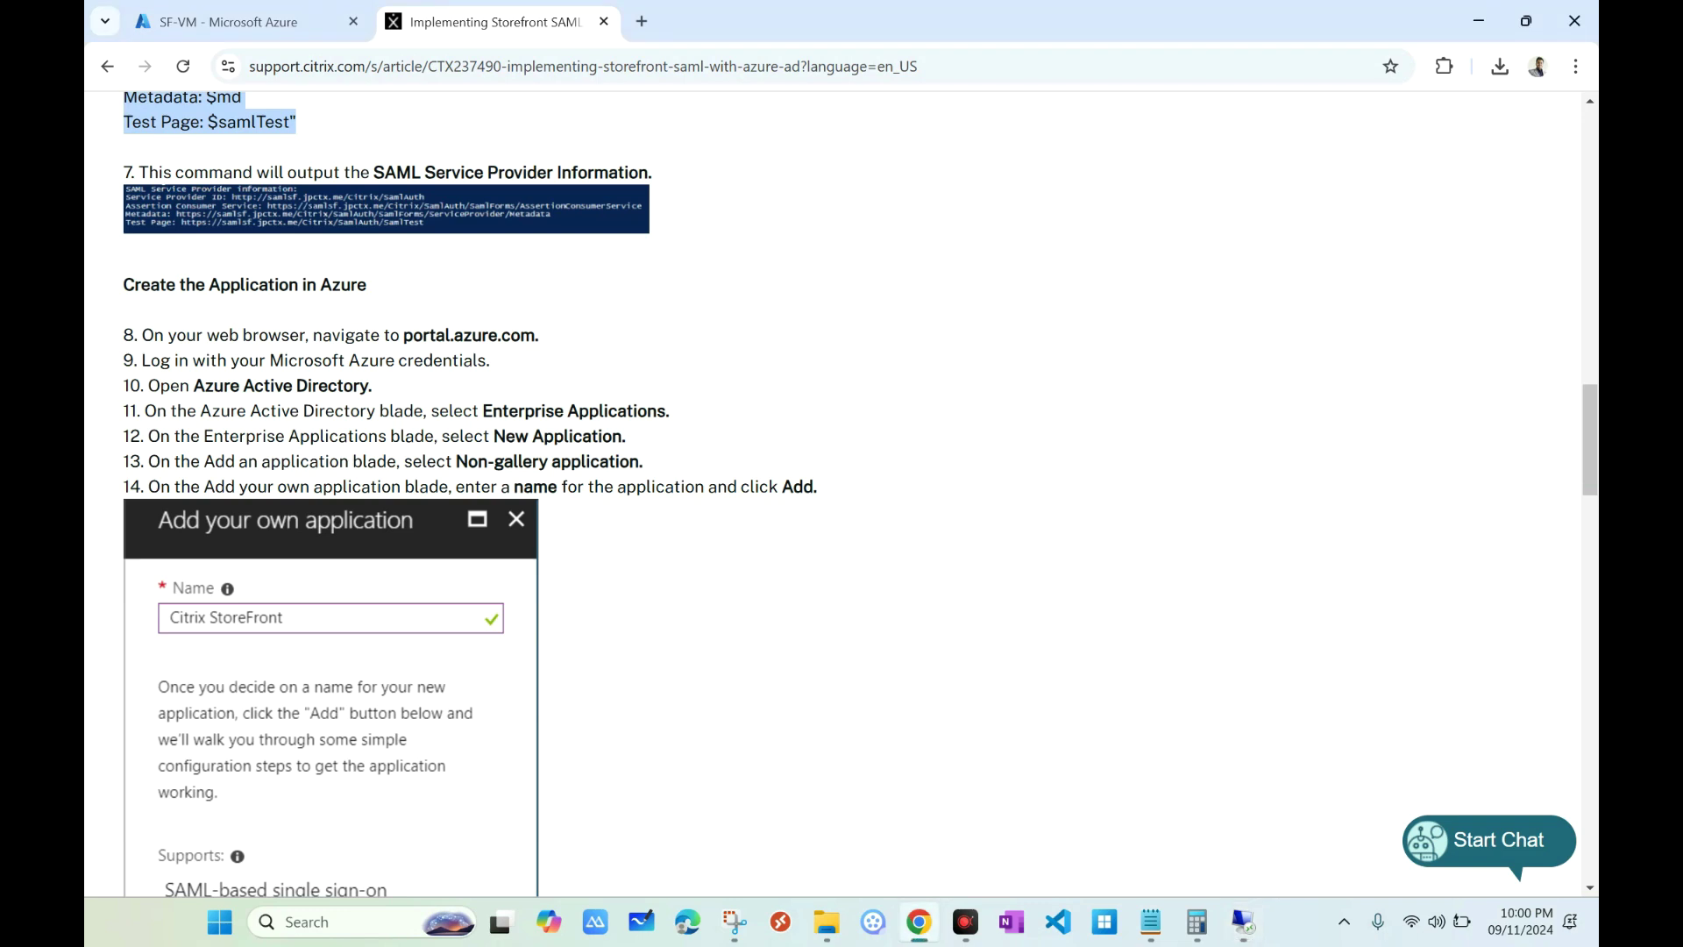
click(245, 21)
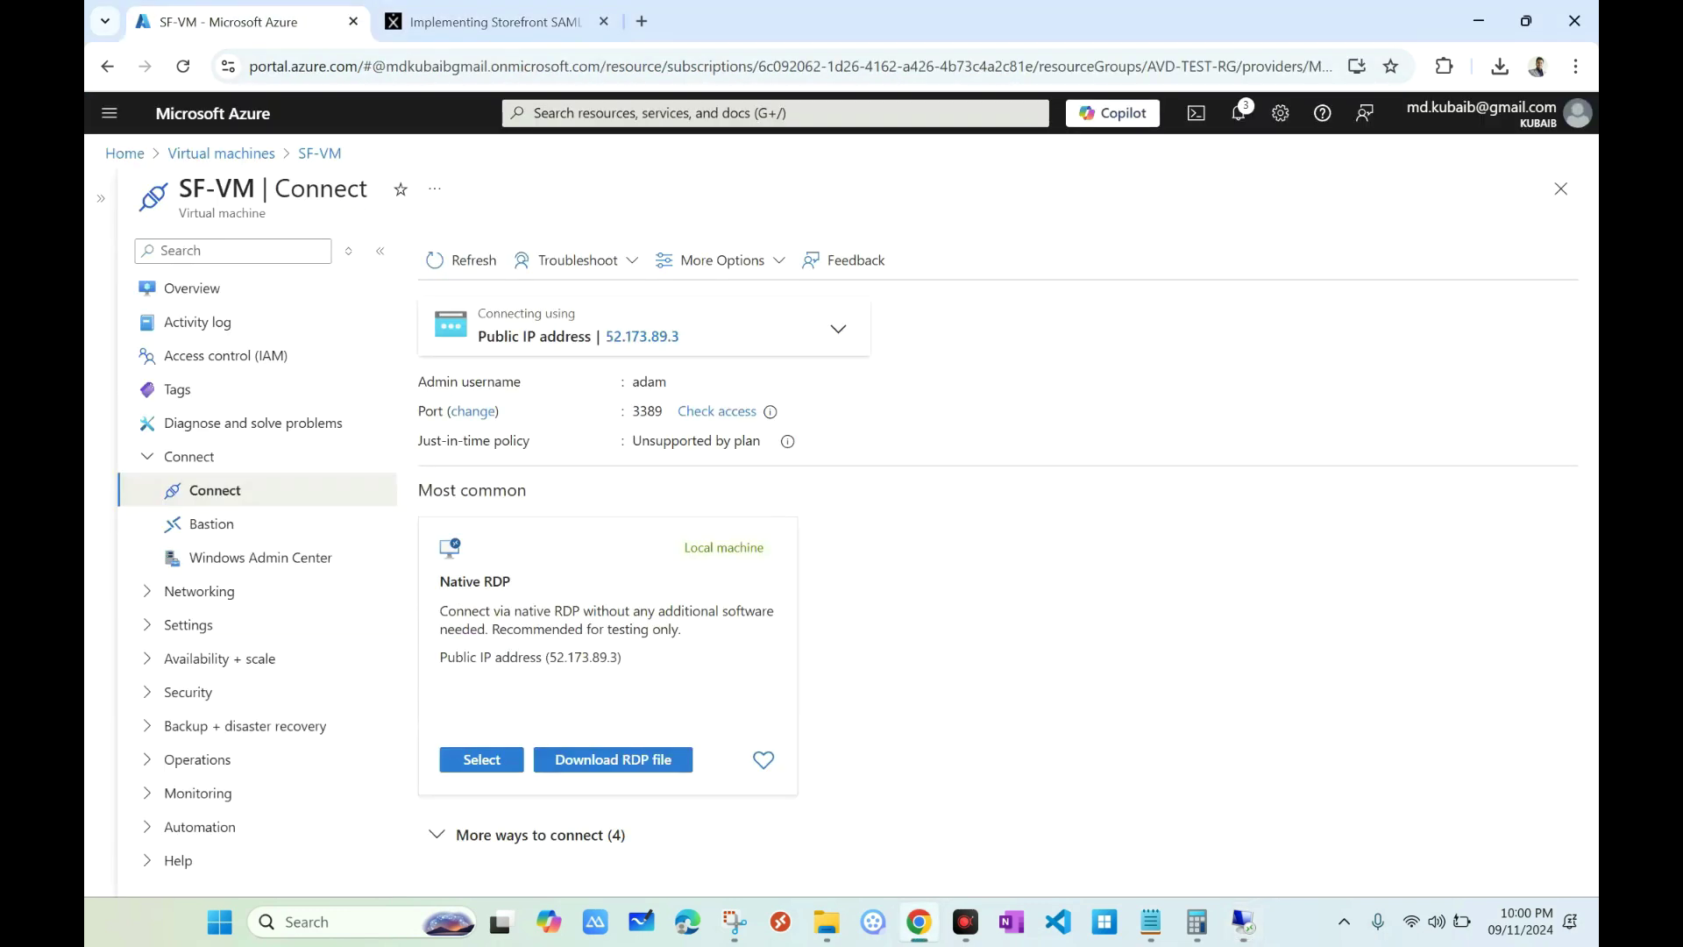
click(774, 113)
text(enter)
key(Down)
key(Return)
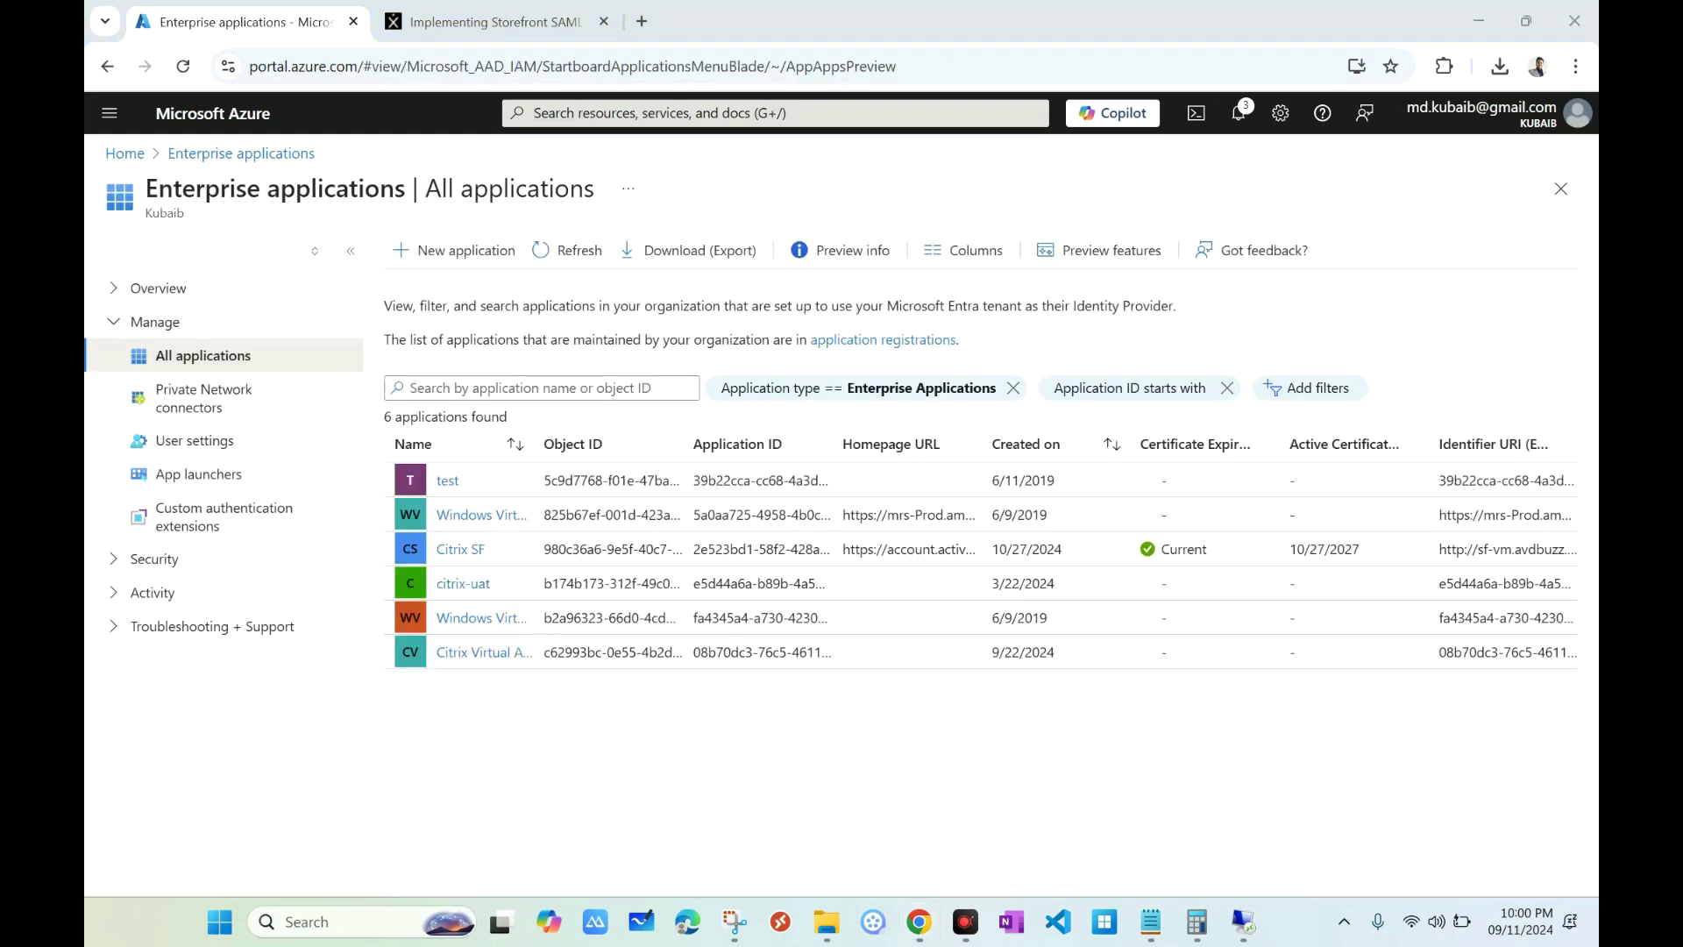
Create a new non-gallery enterprise application of your own named Citrix storefront
click(456, 250)
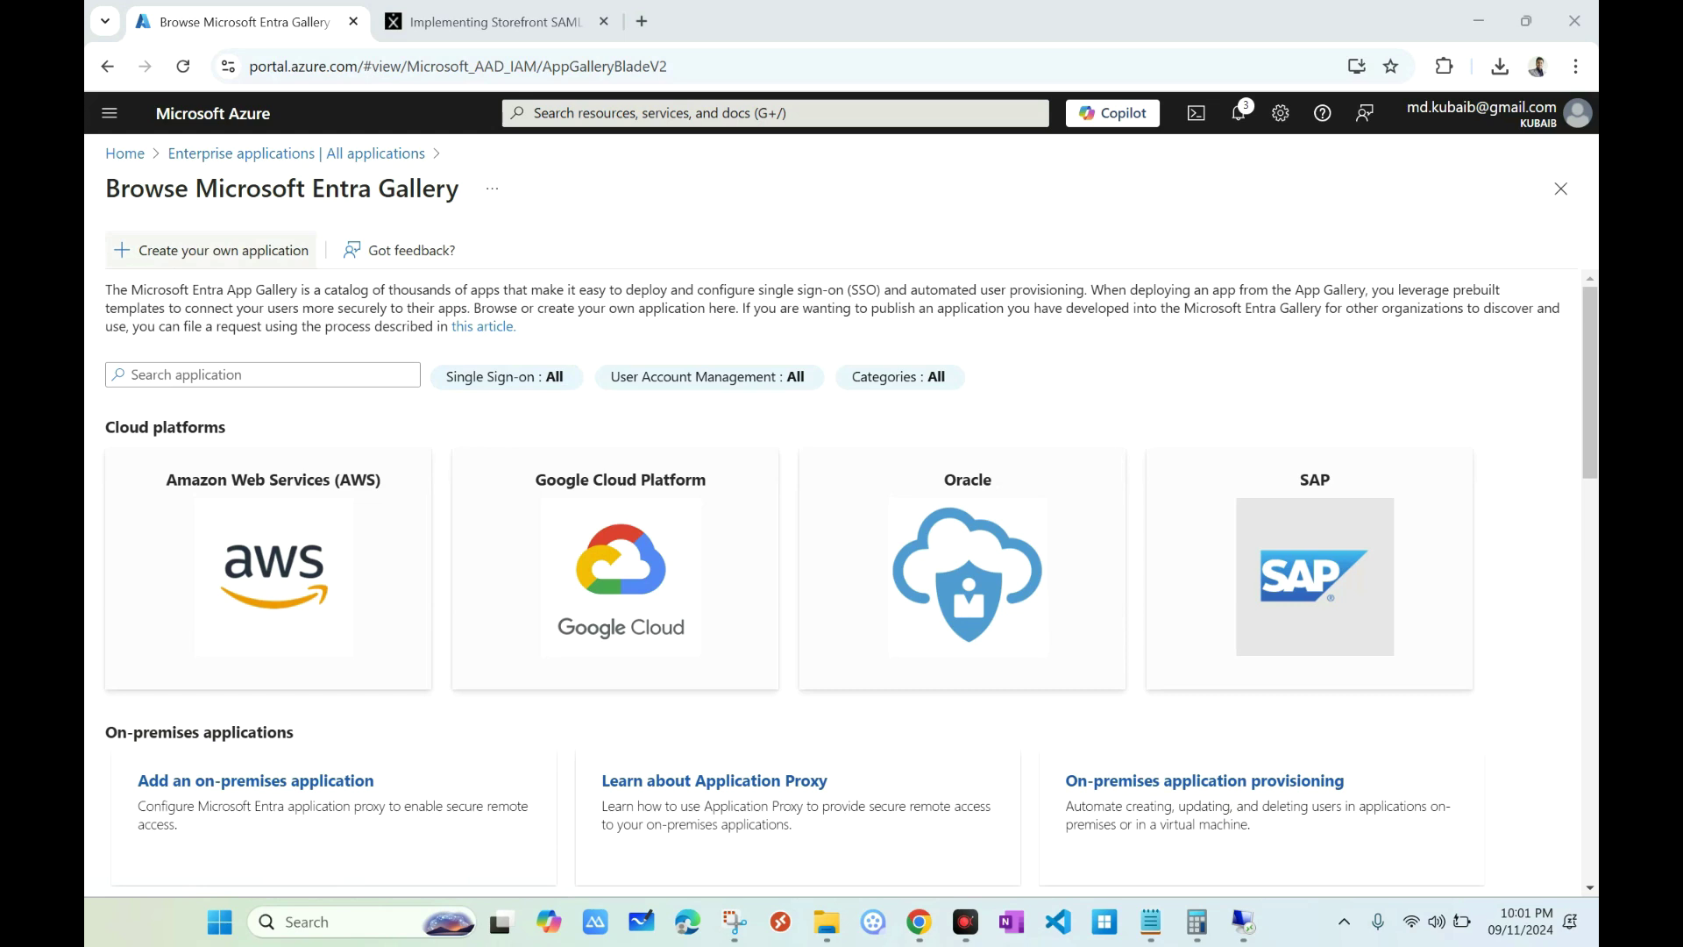
click(215, 251)
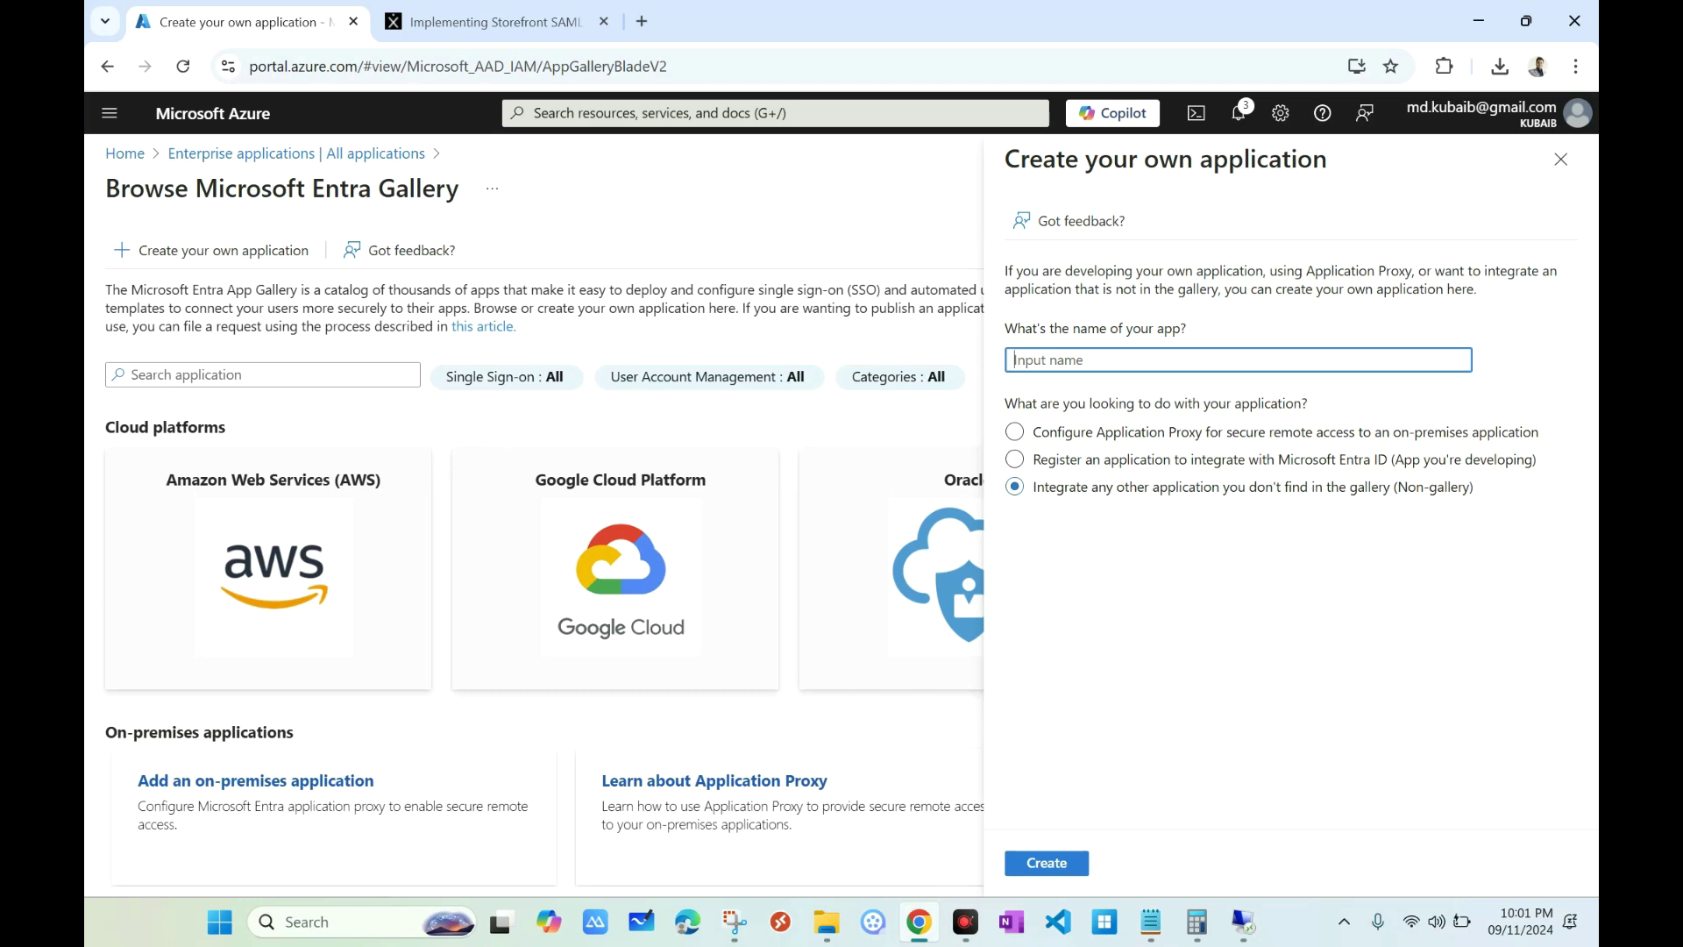
text(Citrix storefront)
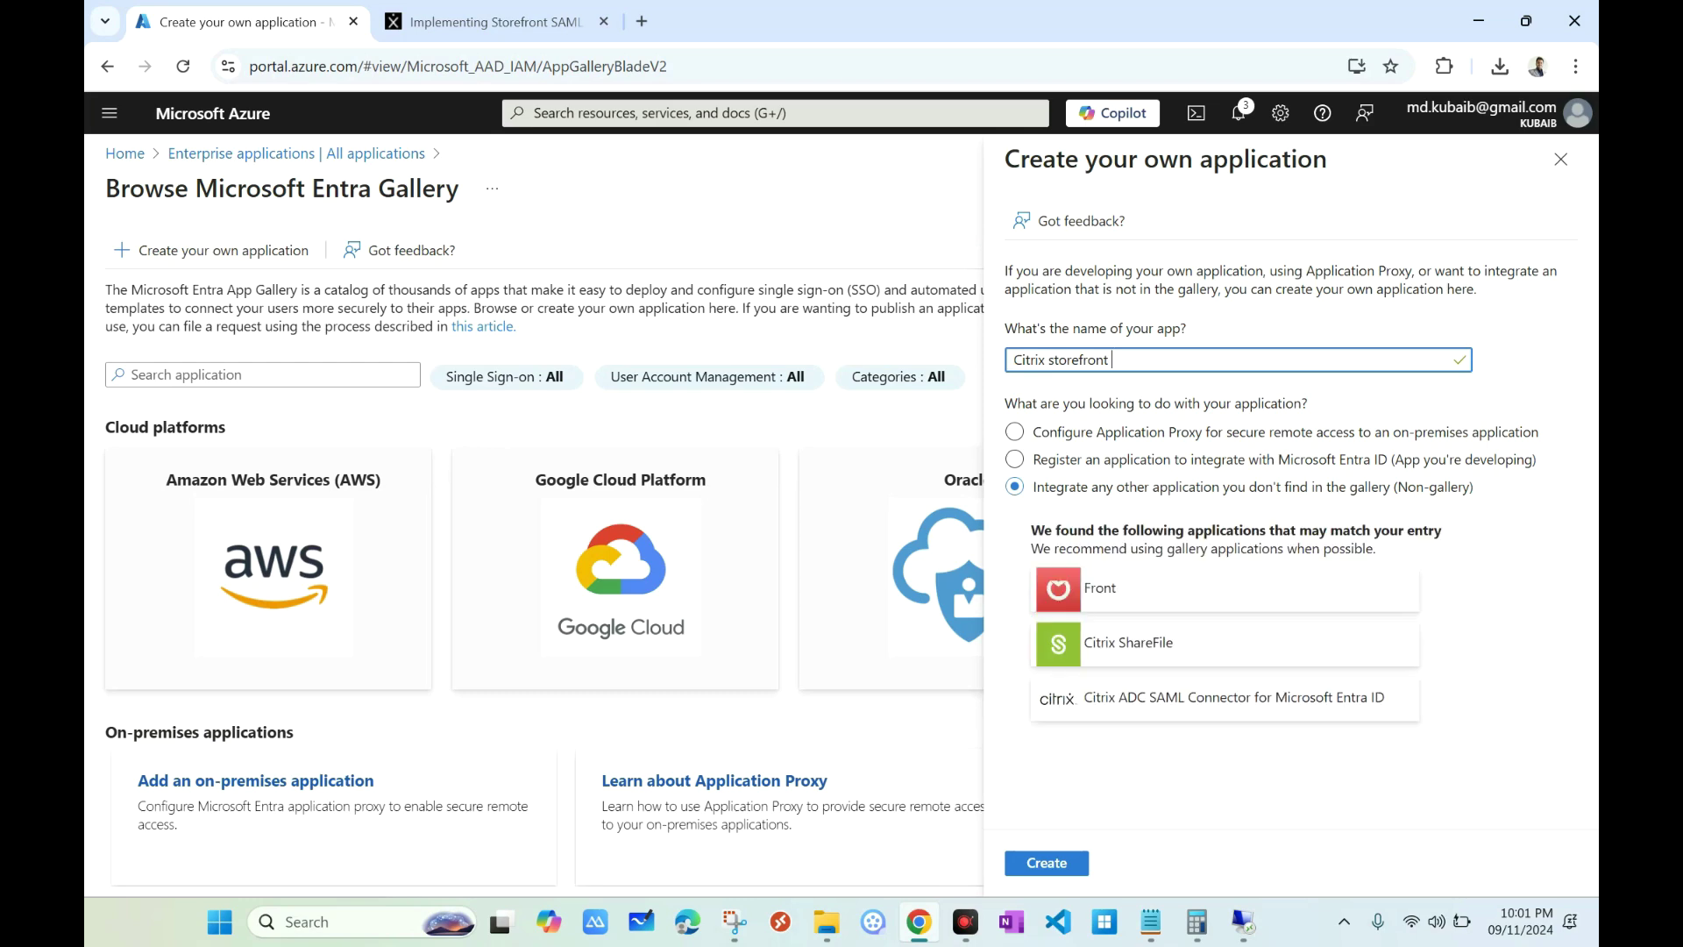
click(1046, 863)
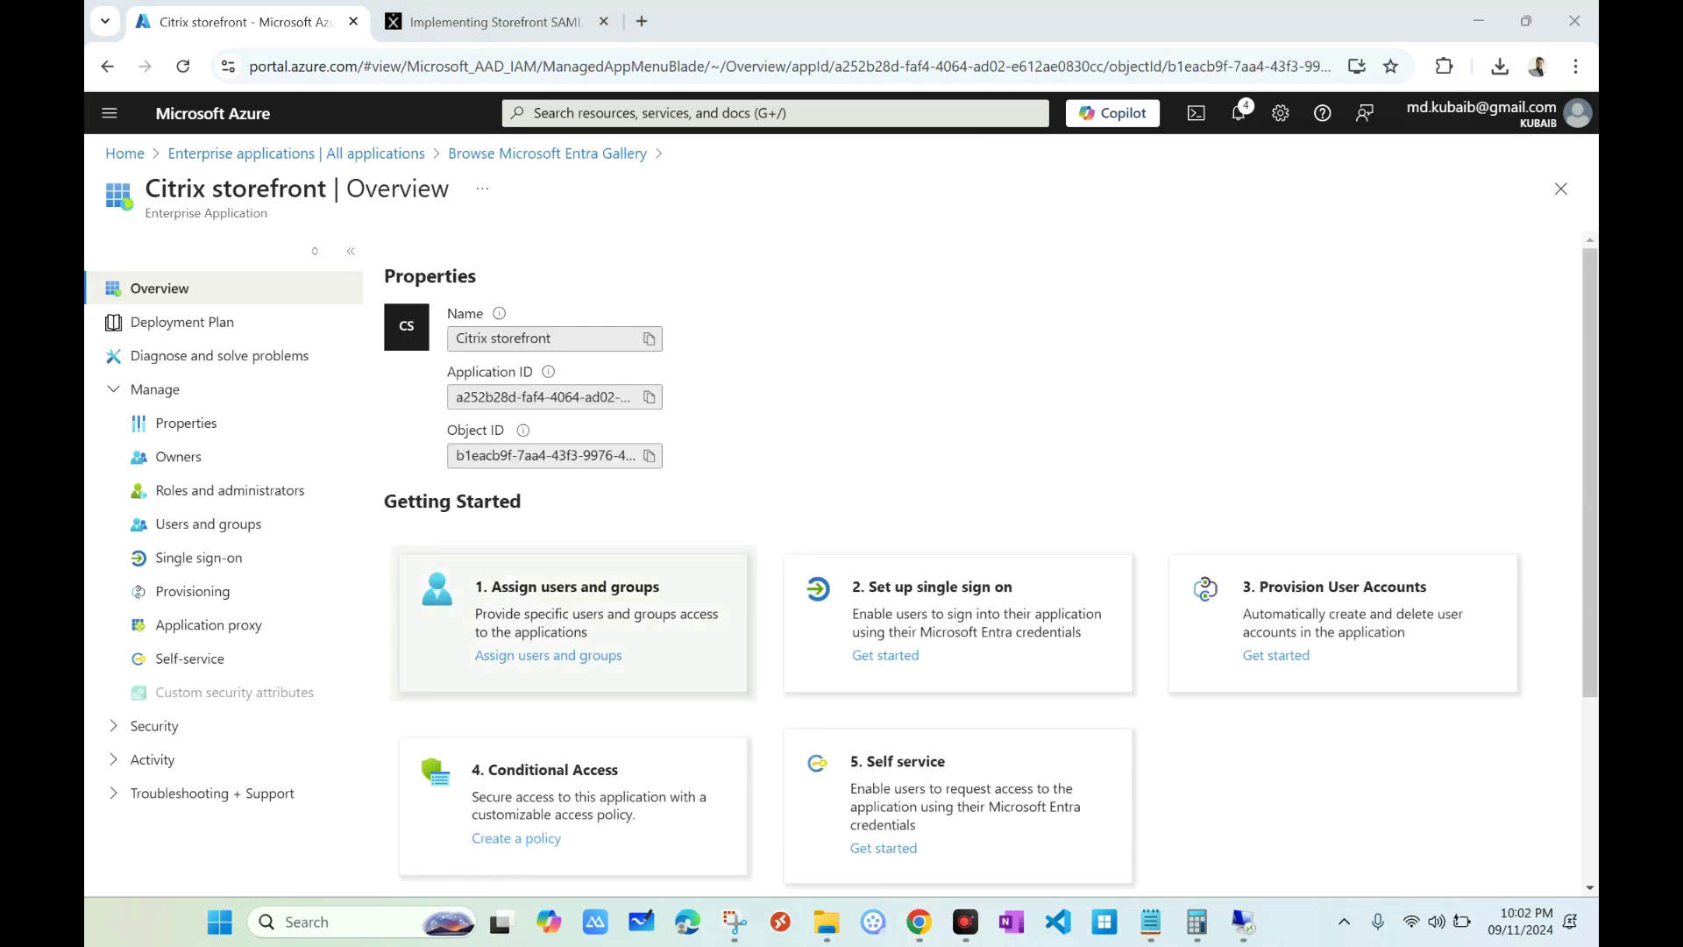
Start a new user assignment for the Citrix storefront application and search the users for avdadmin
click(208, 523)
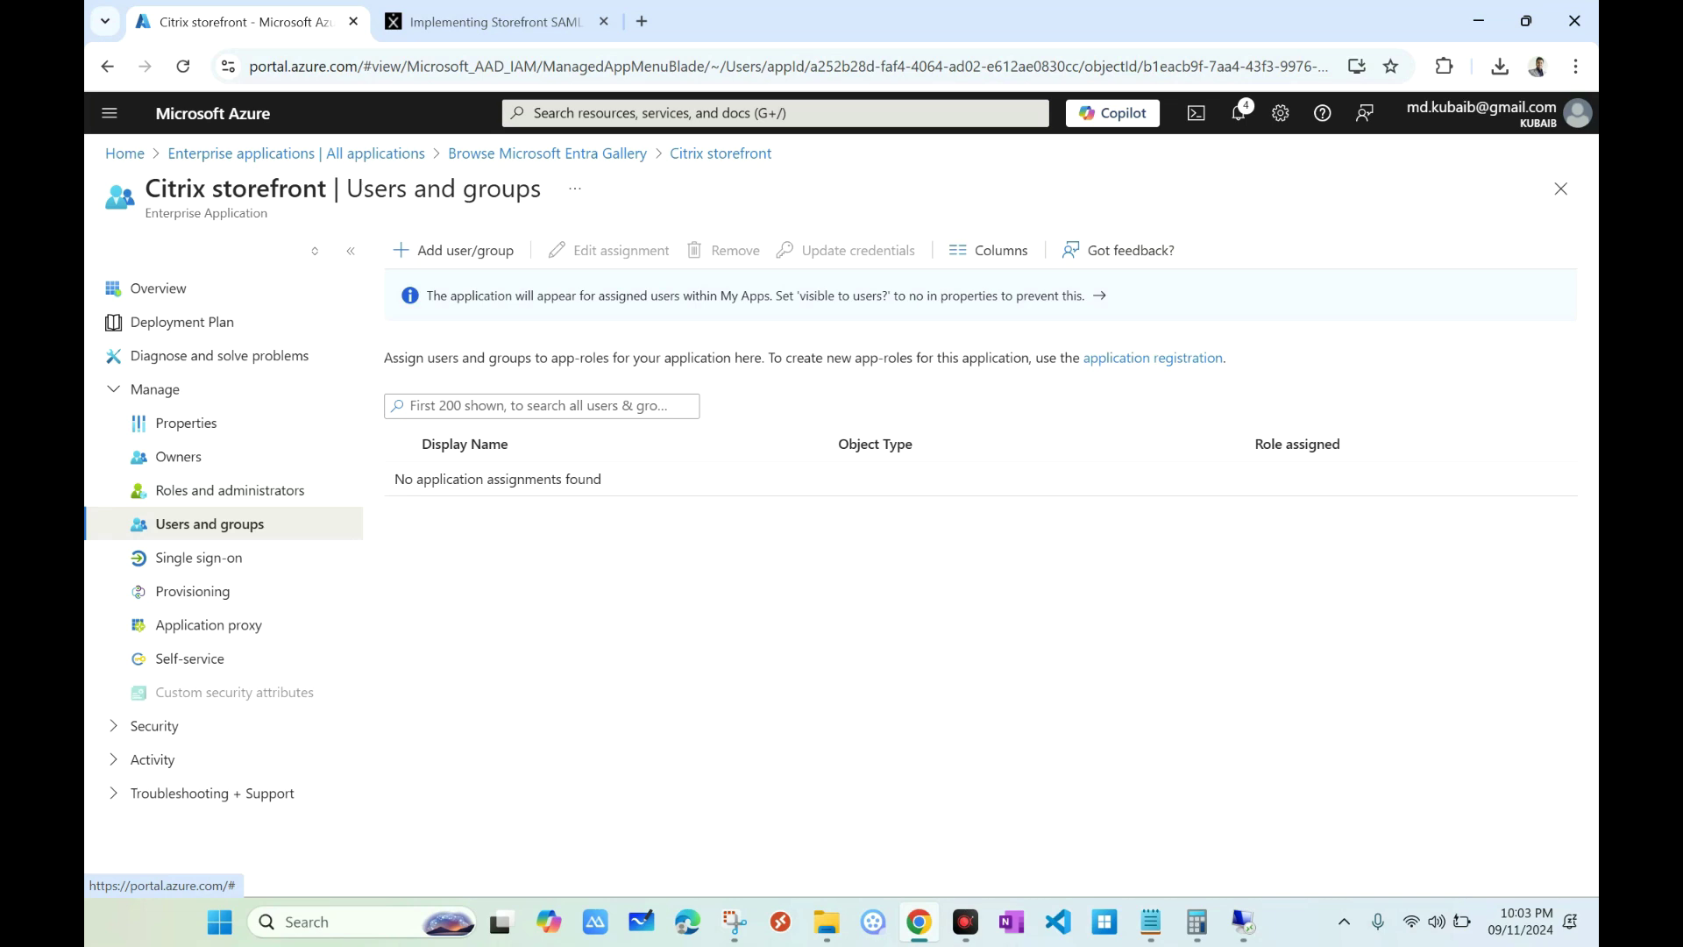
click(454, 250)
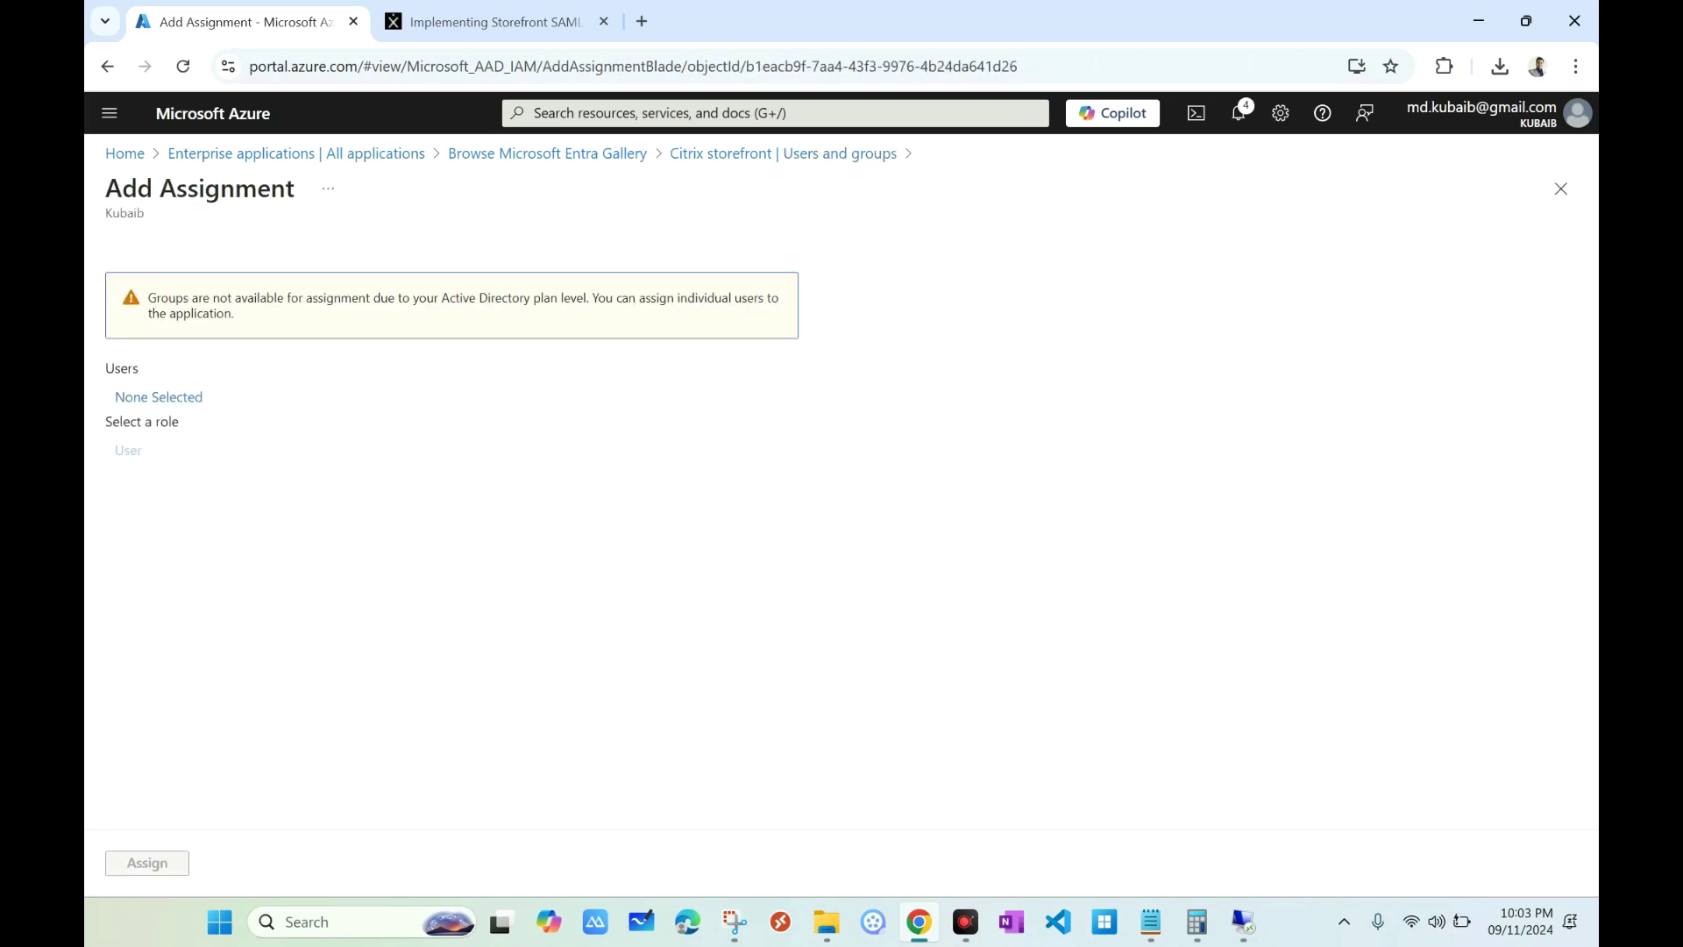
click(158, 397)
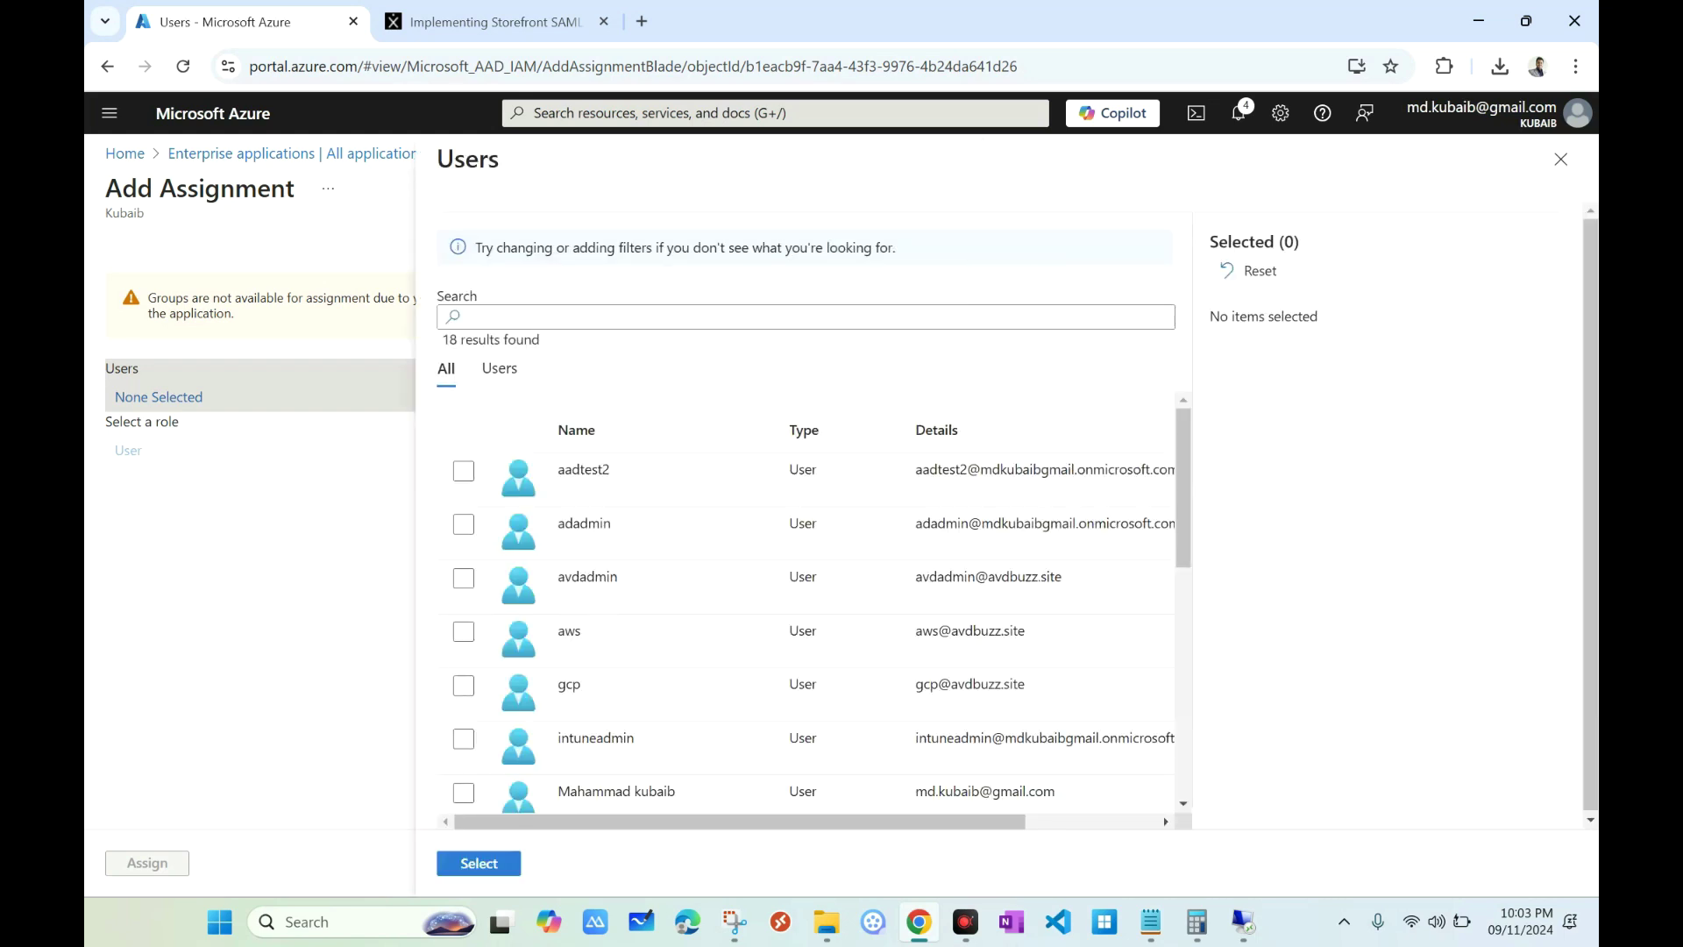
click(456, 317)
text(a)
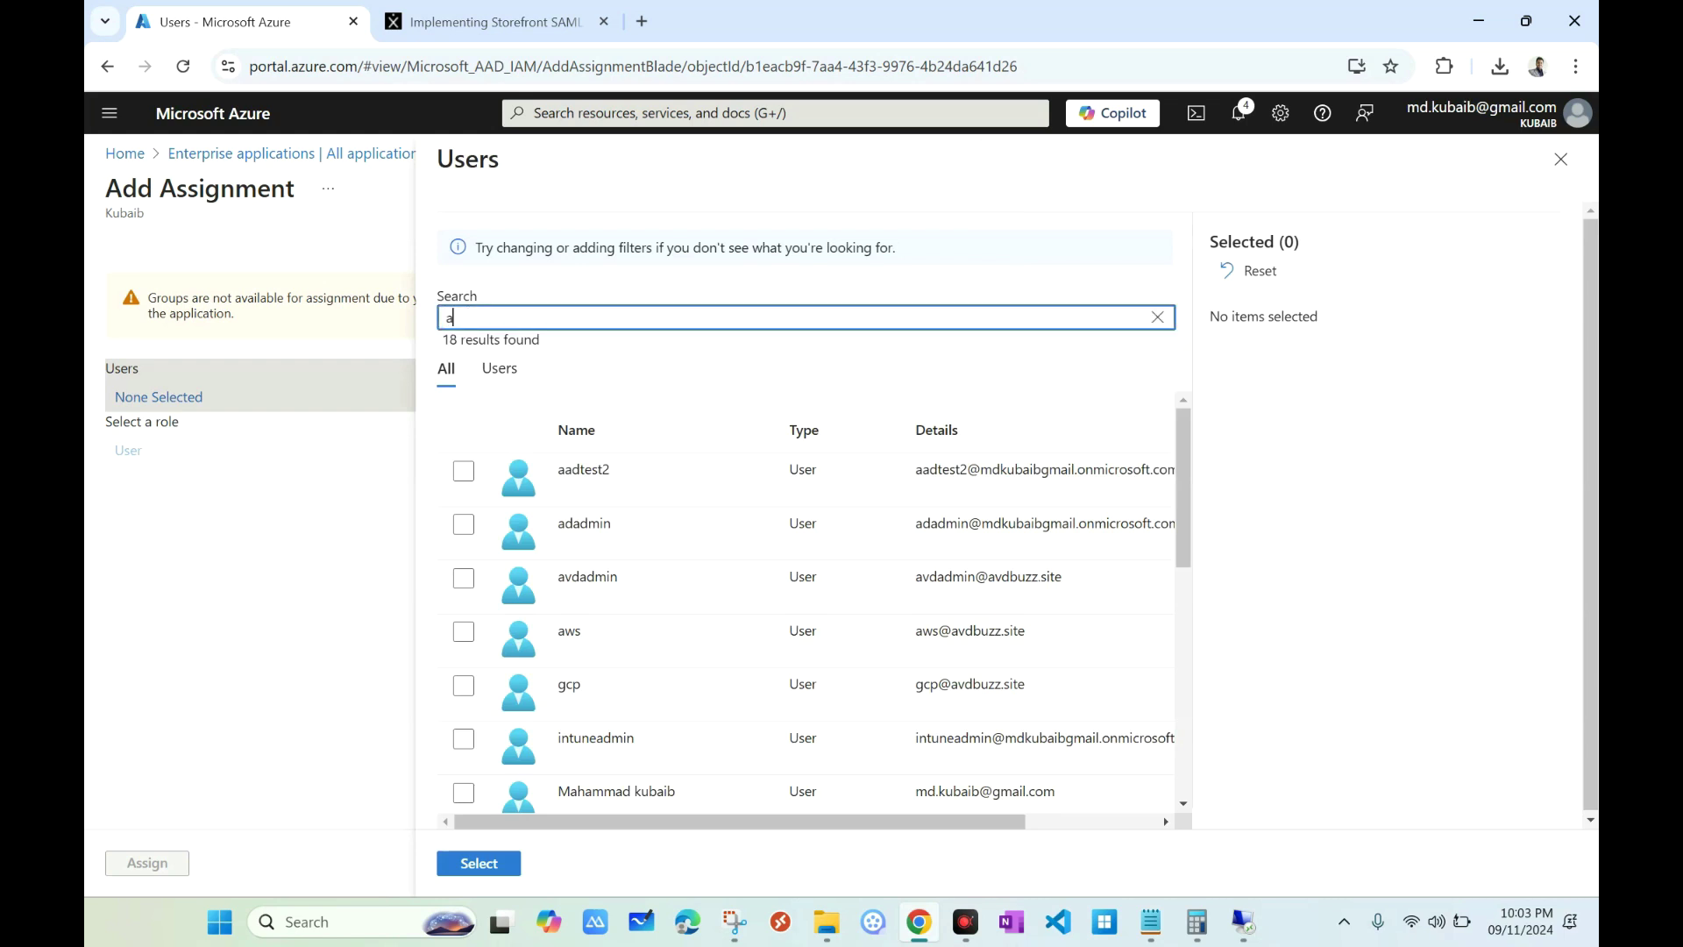
text(vd)
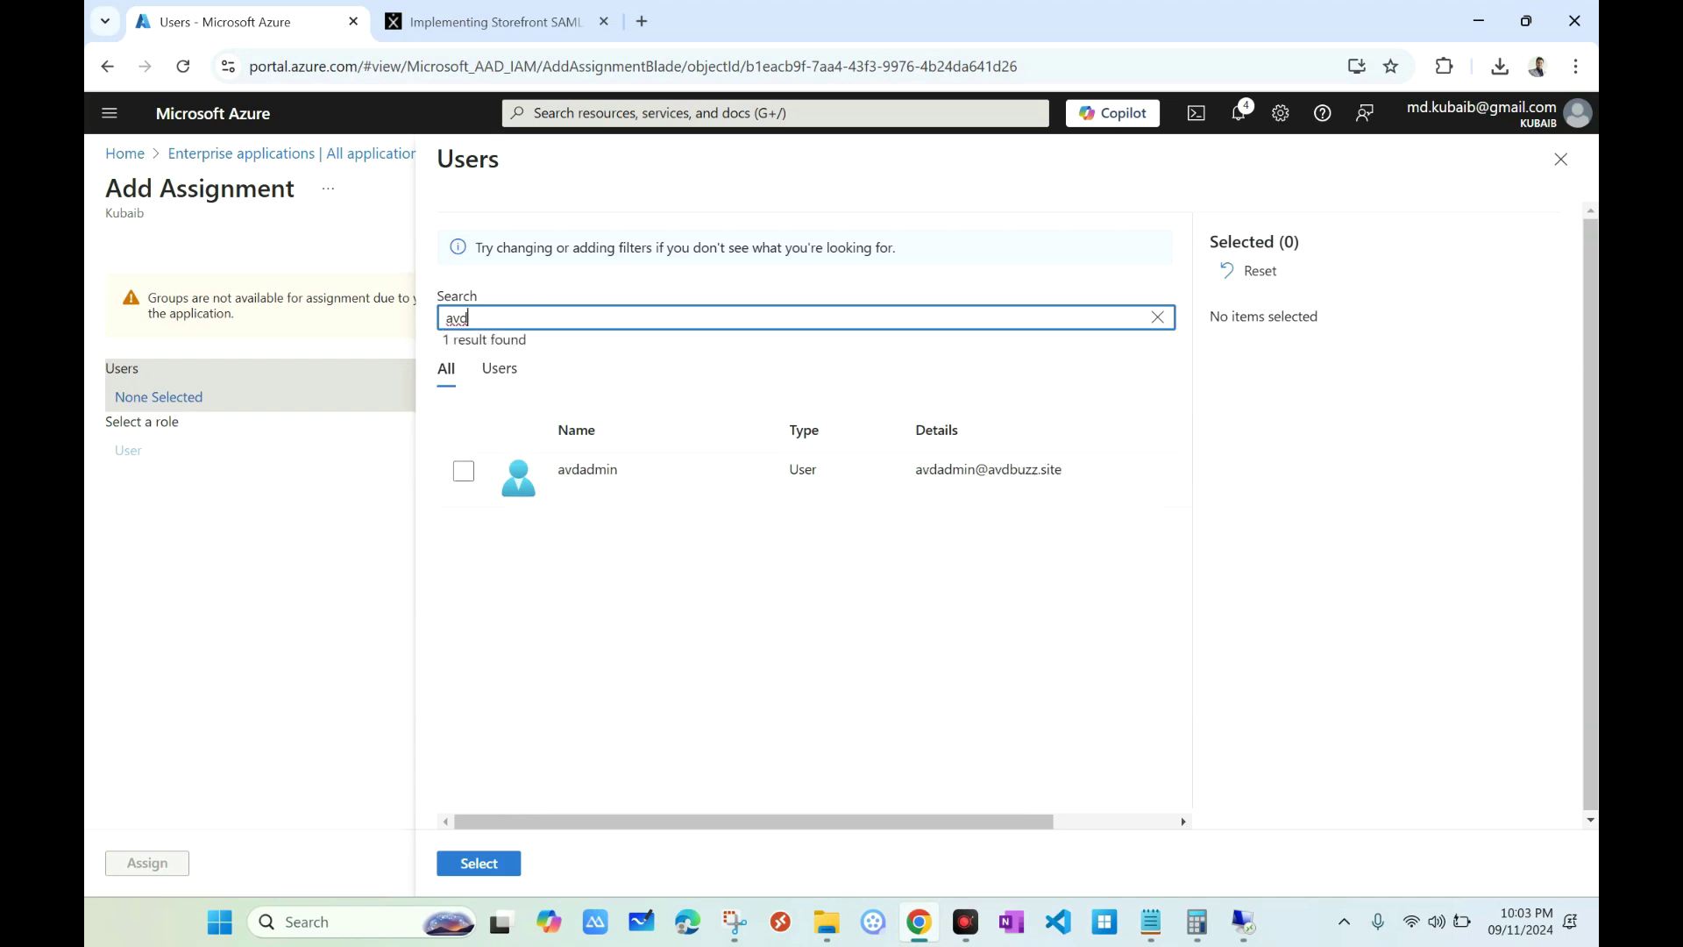
text(admin)
Select the avdadmin user and assign it to the Citrix storefront application
click(1181, 817)
click(463, 471)
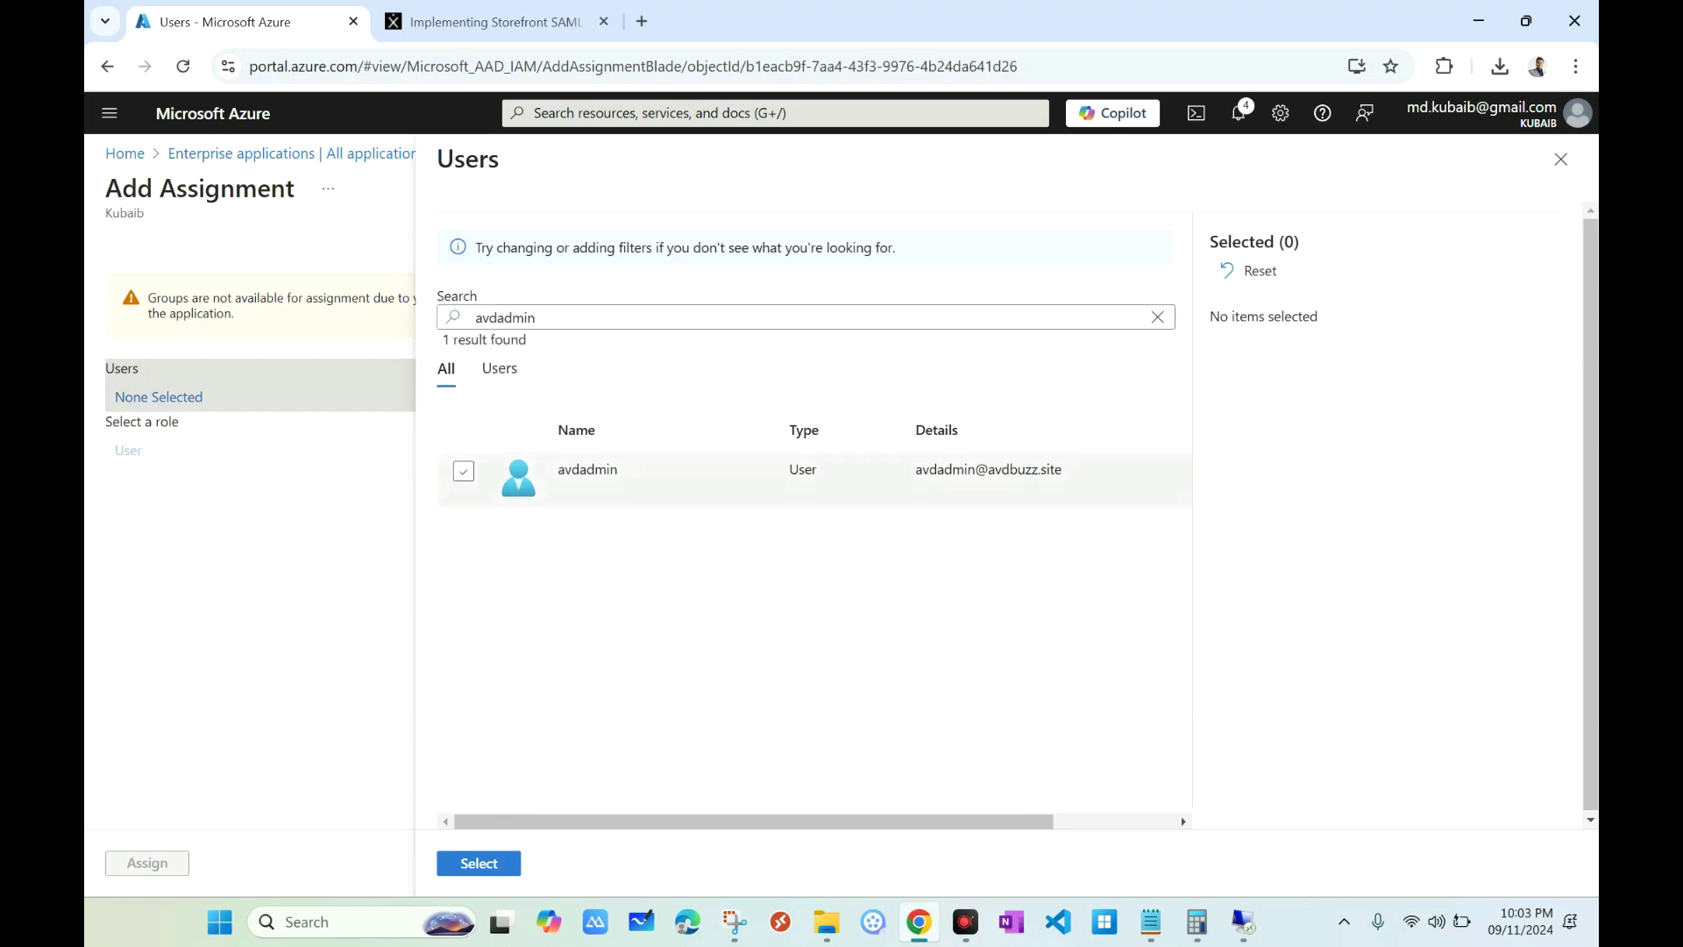
click(463, 471)
click(463, 470)
click(463, 471)
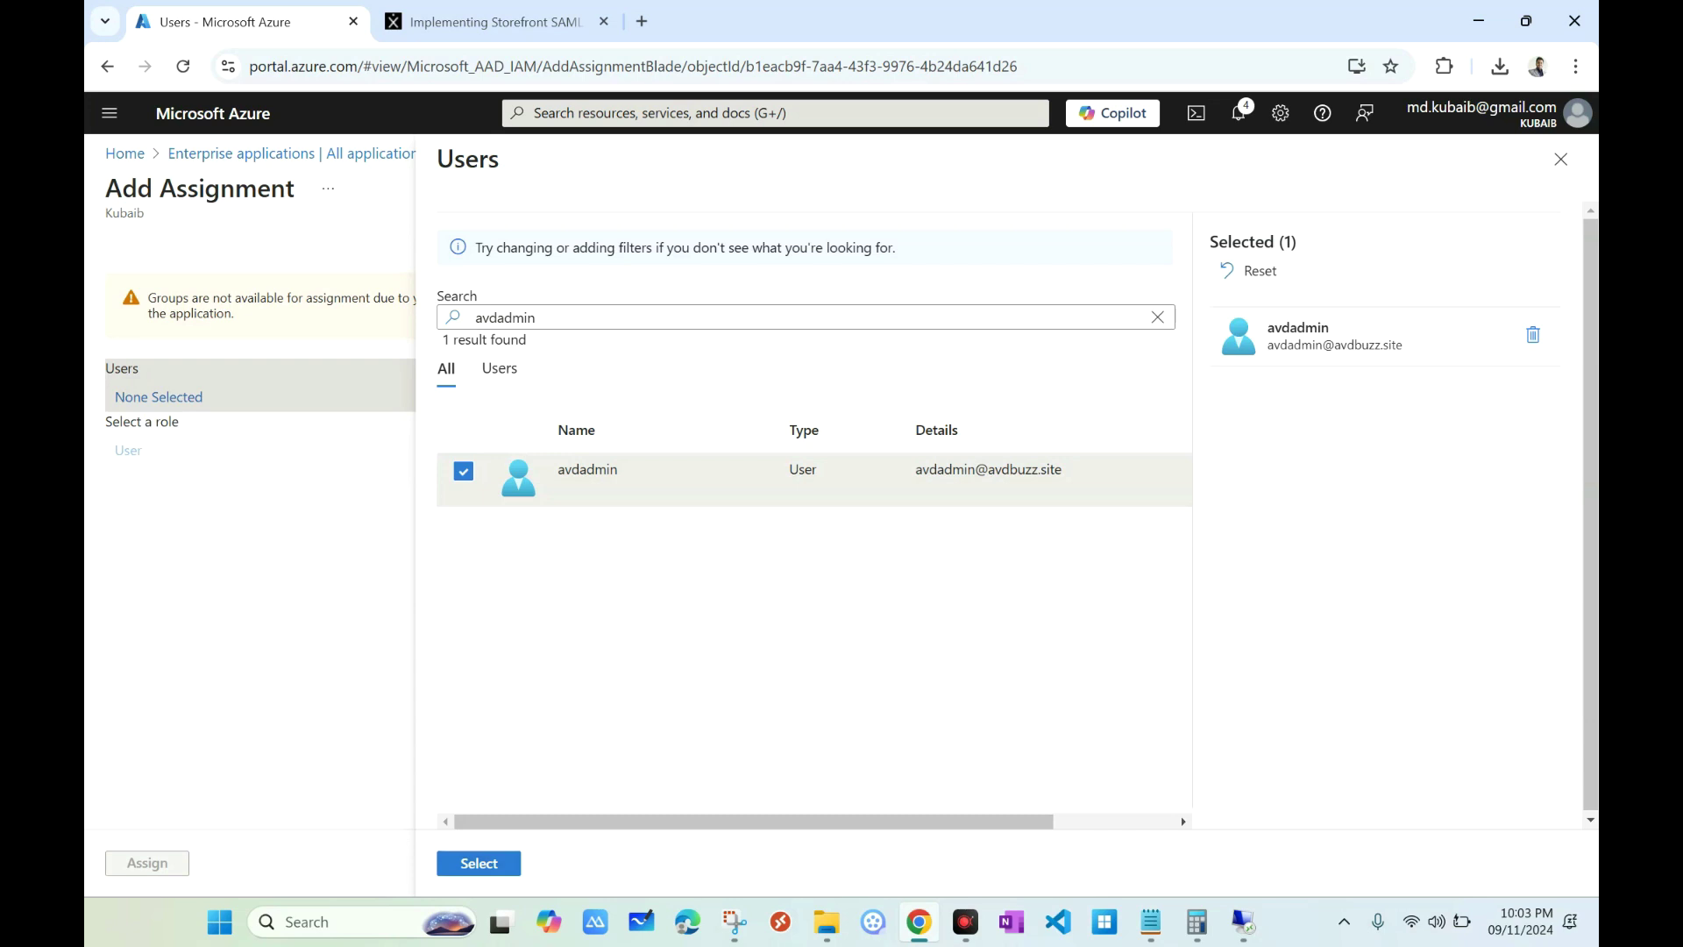
click(479, 863)
click(148, 862)
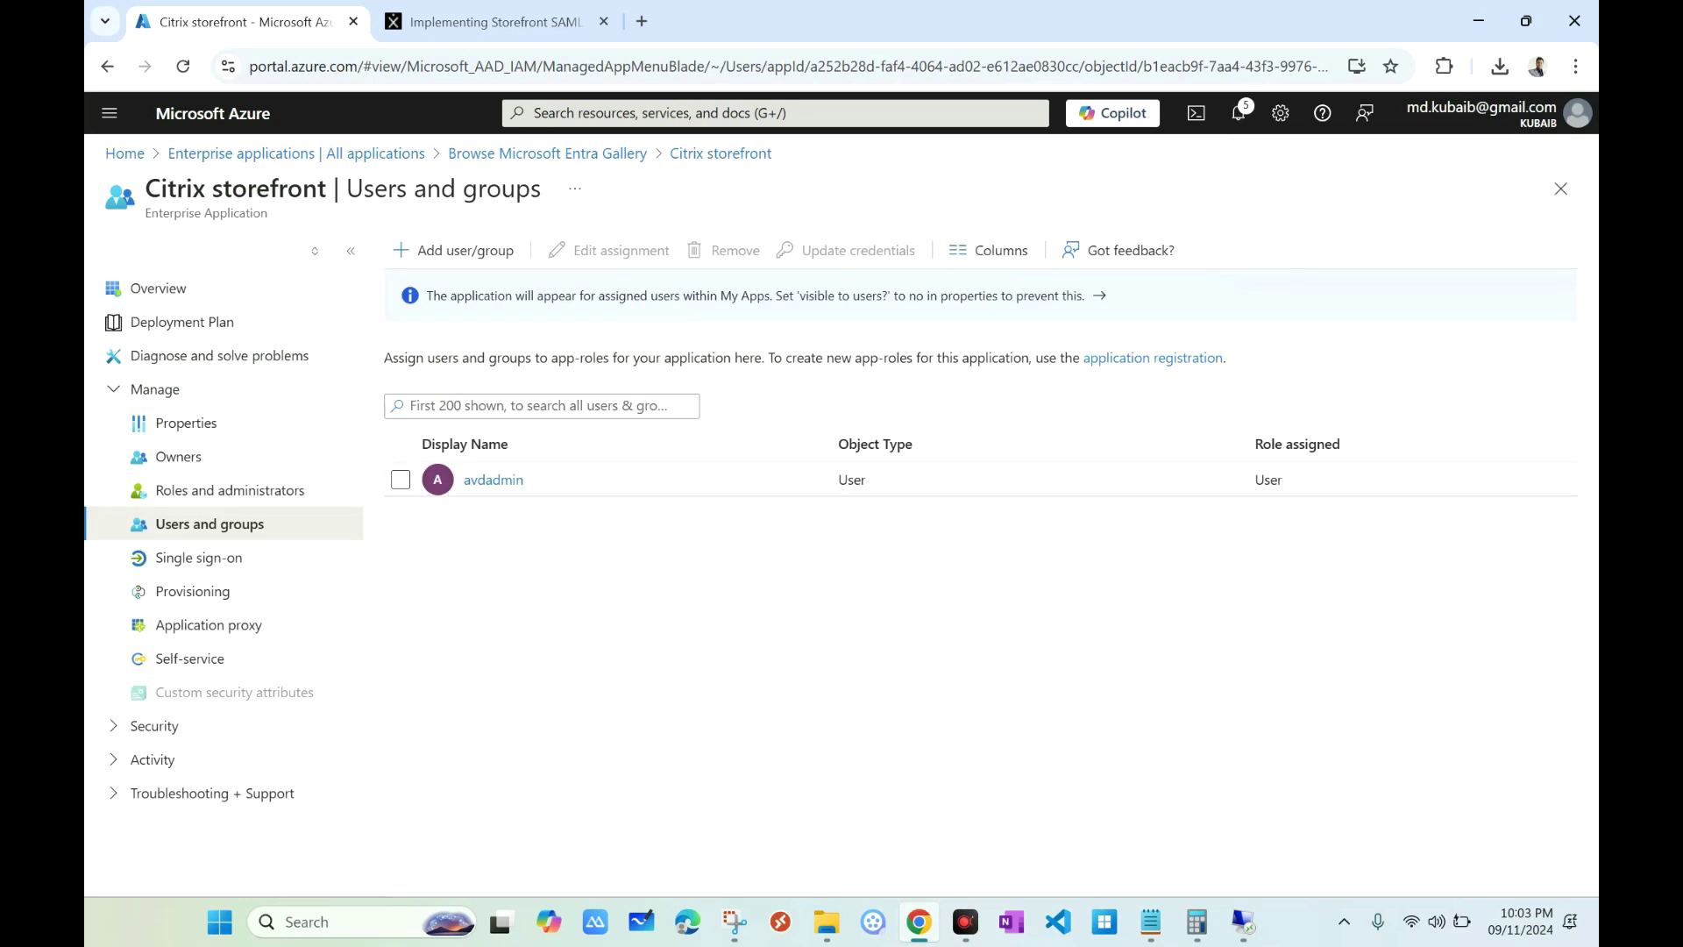
Choose SAML as the single sign-on method for the Citrix storefront application
click(199, 558)
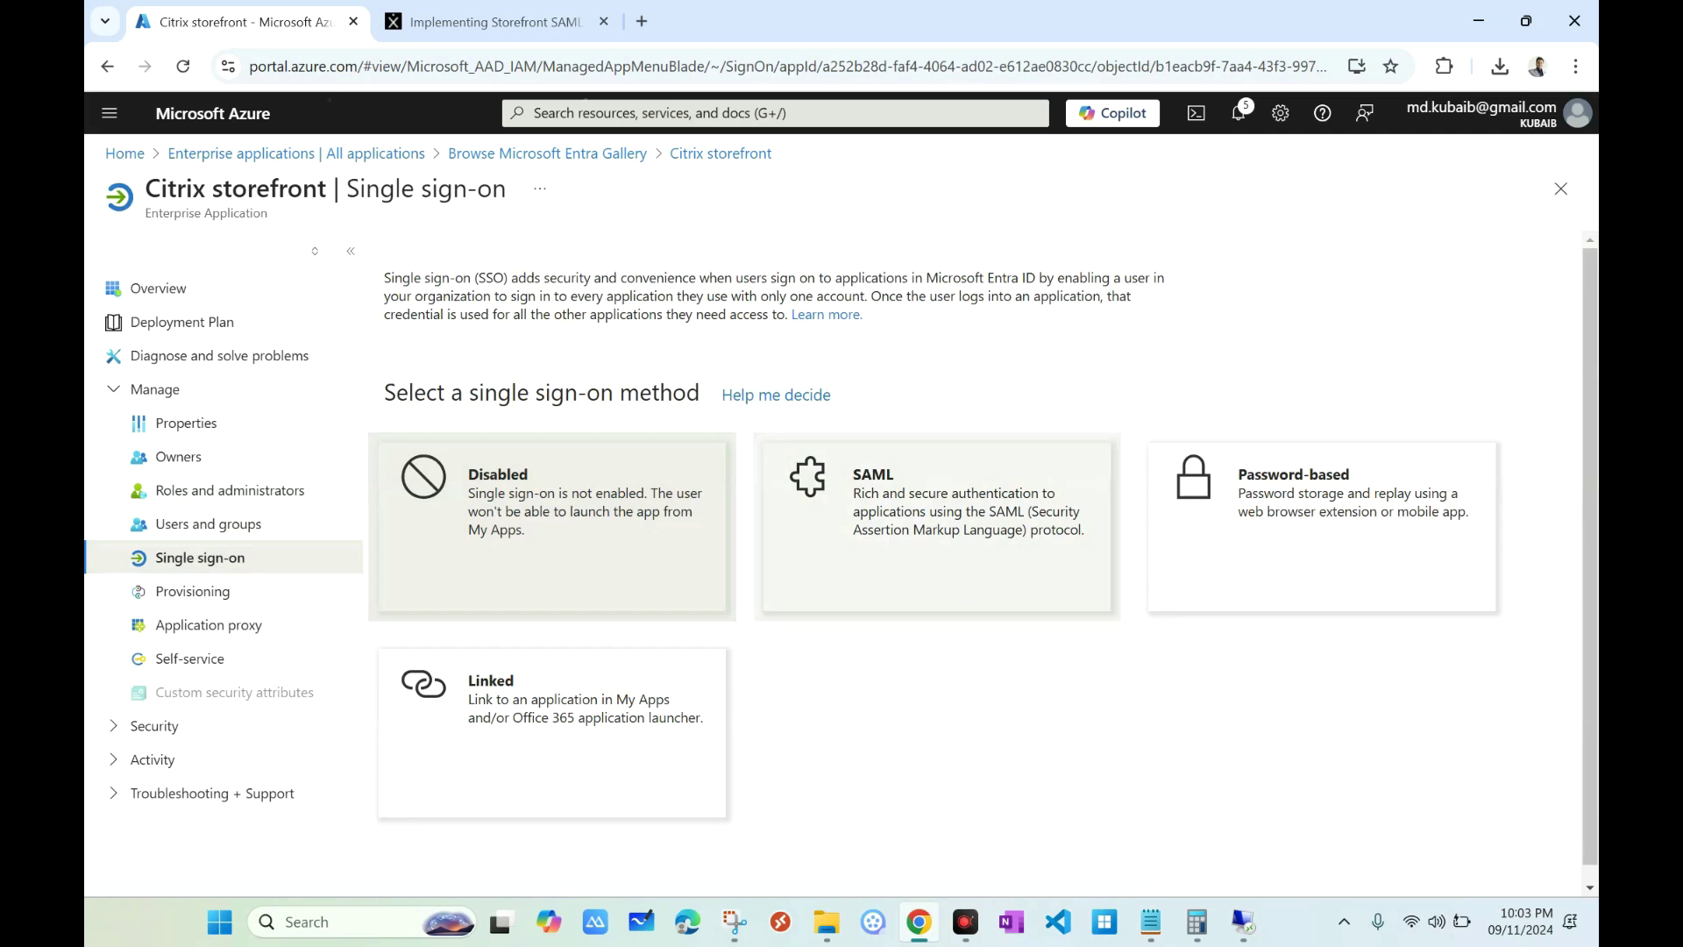
click(998, 524)
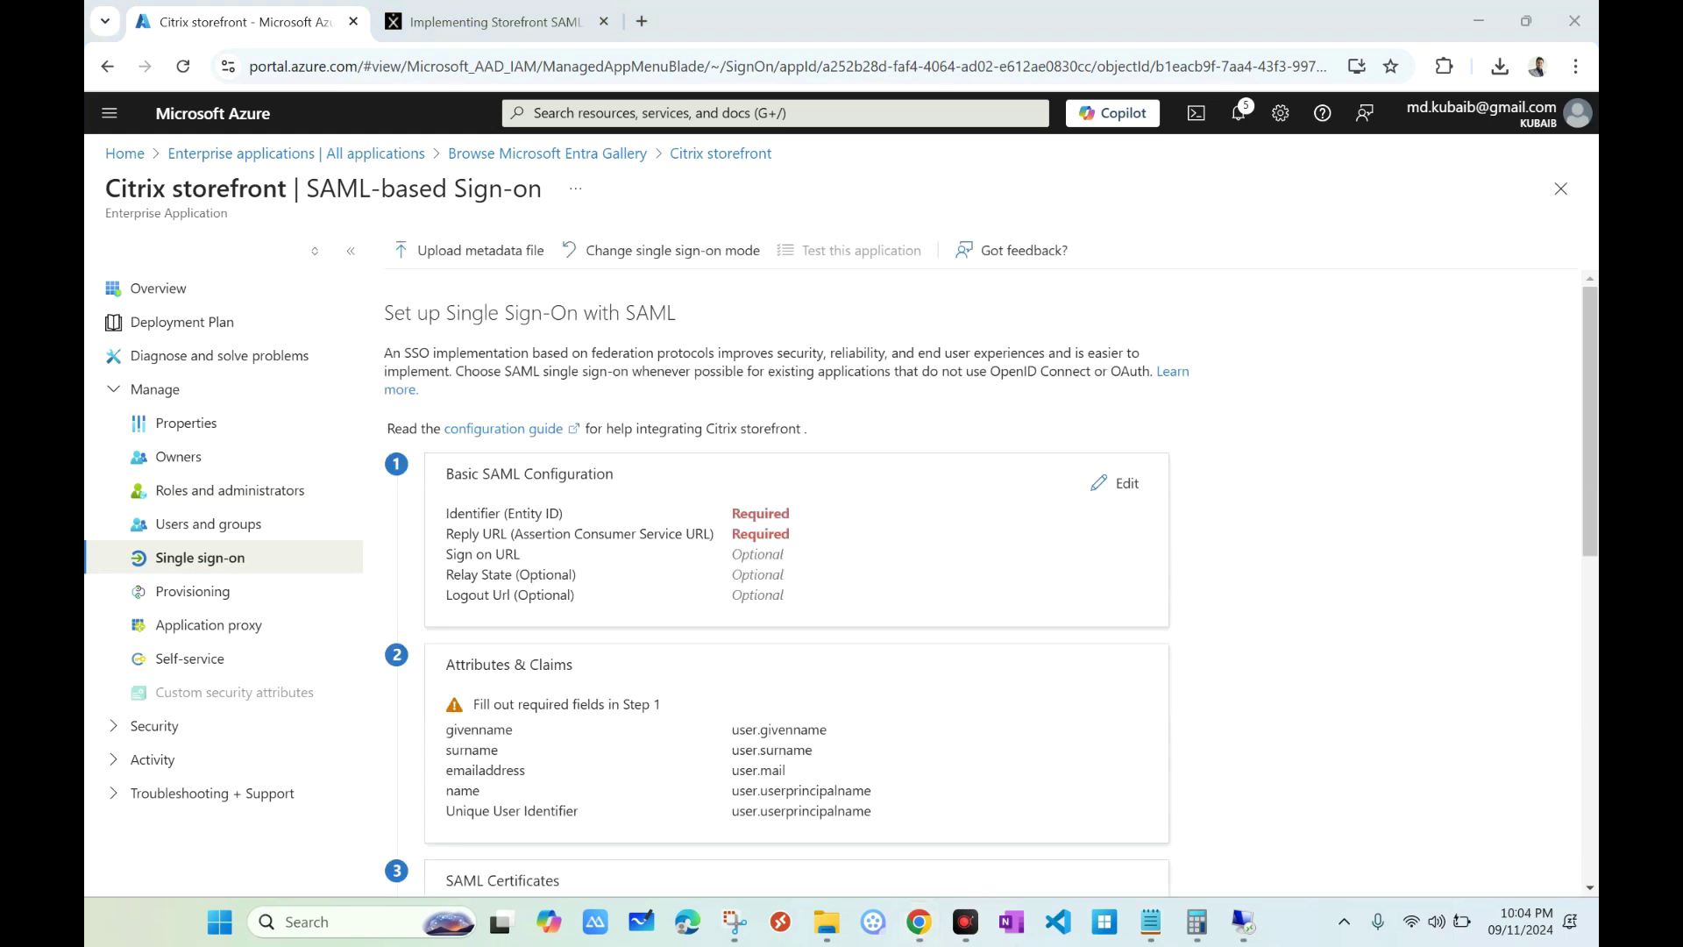
drag(454, 474, 614, 473)
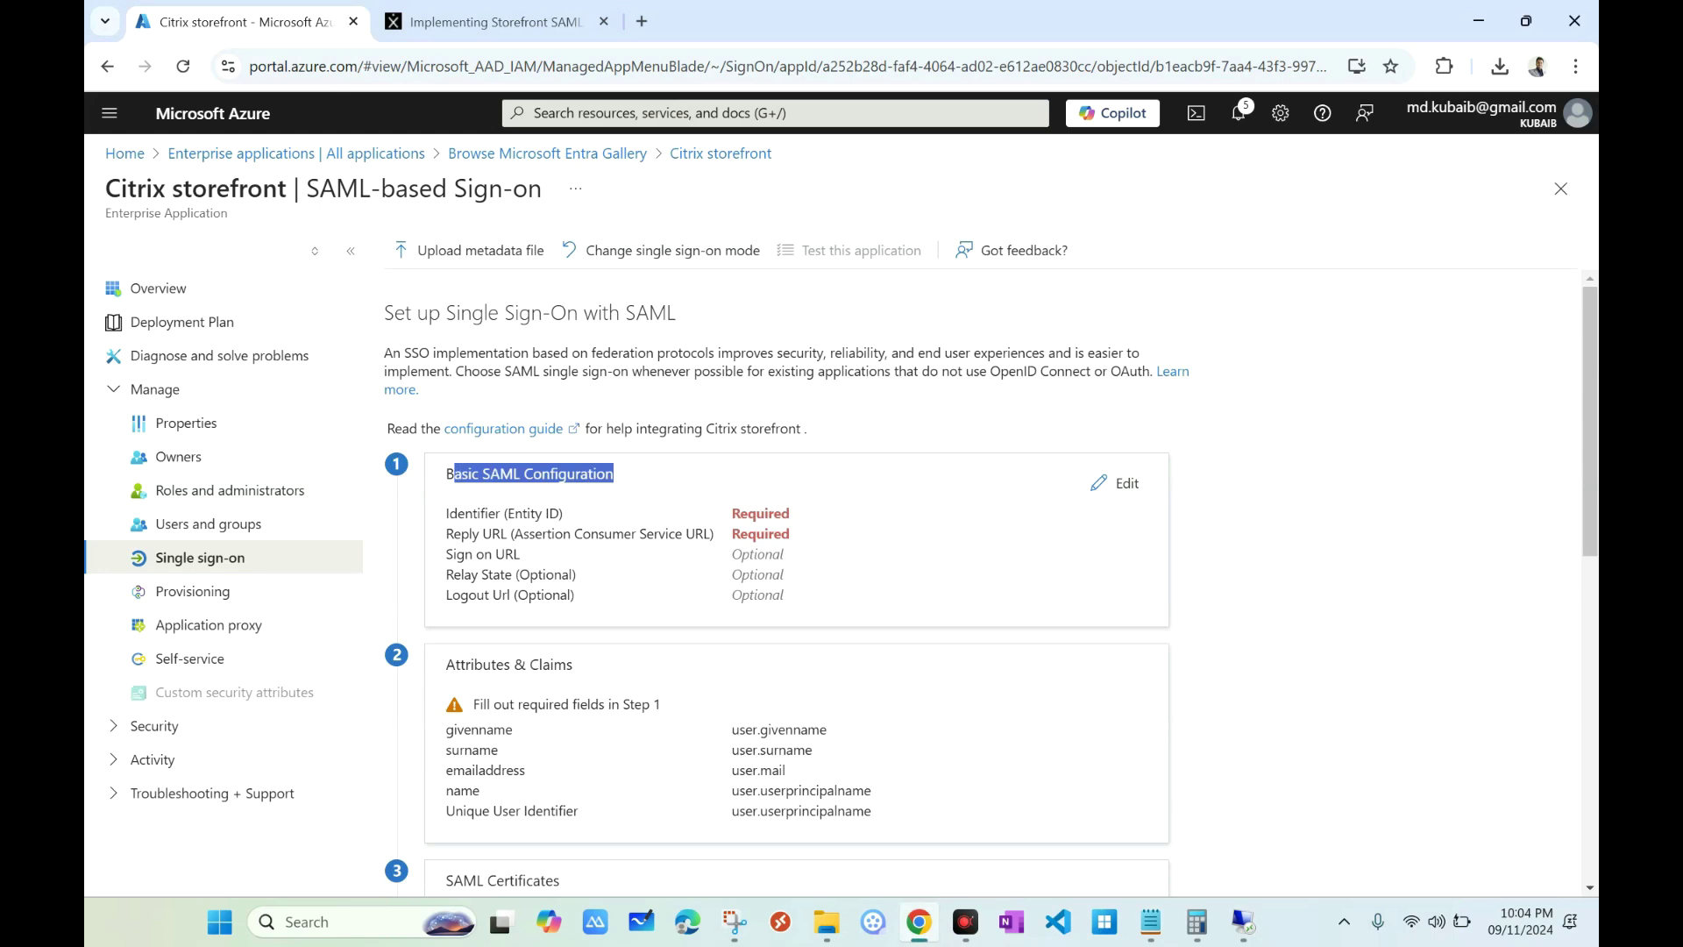
click(1122, 483)
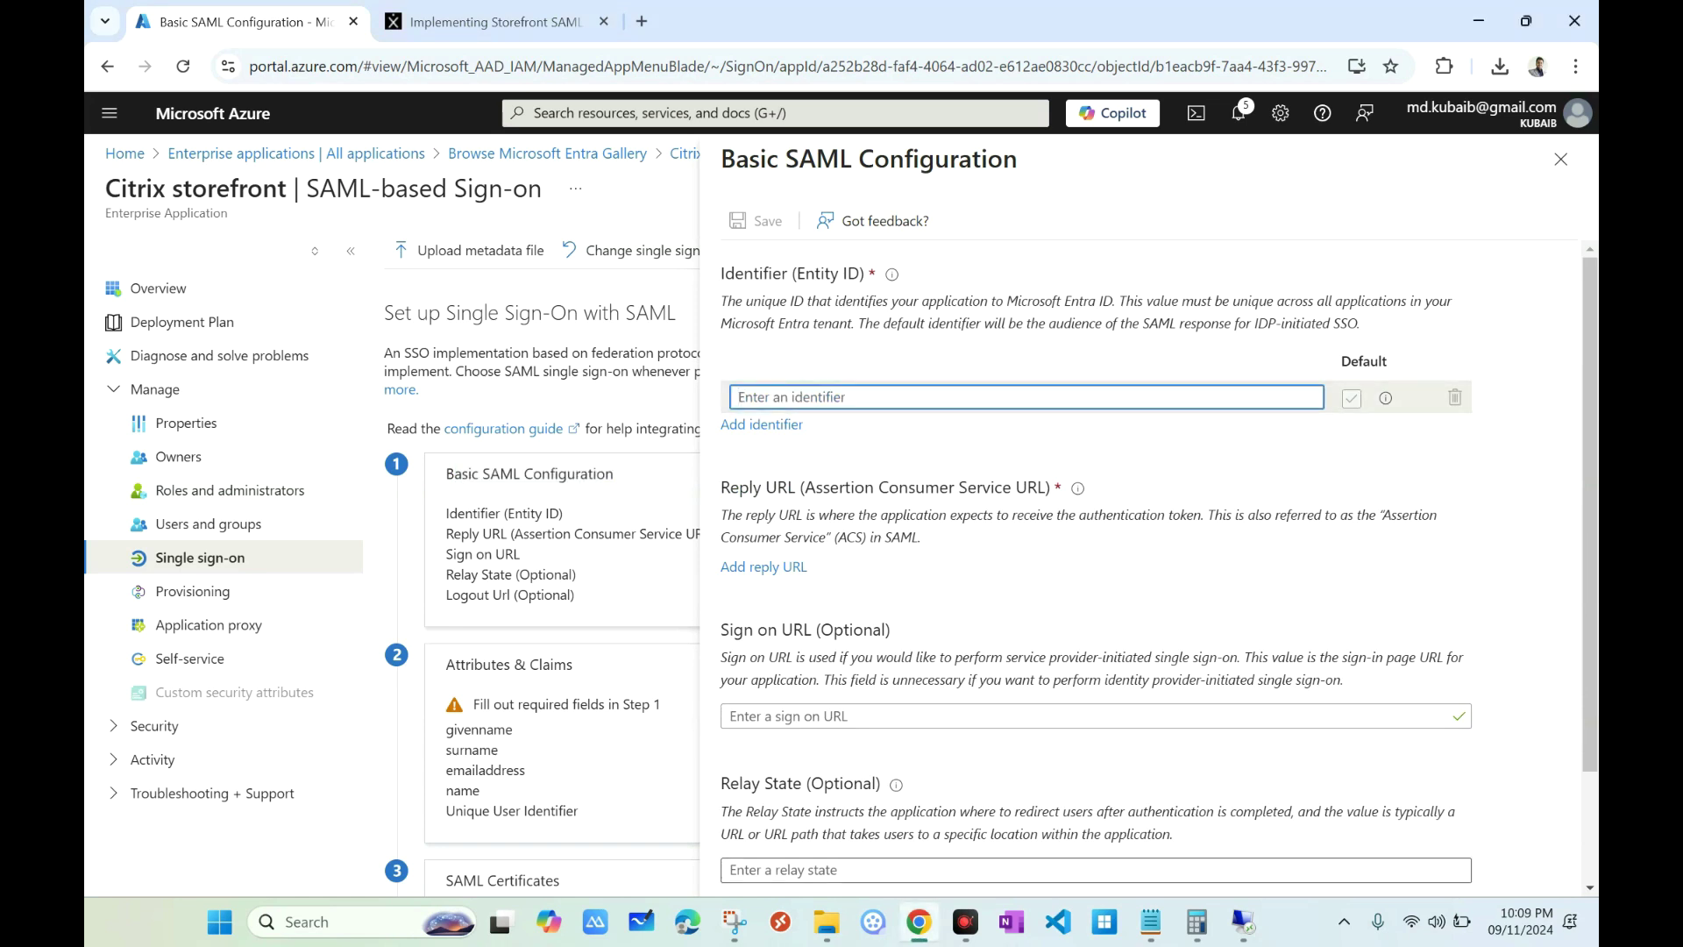
mouse_move(1243, 921)
click(1243, 803)
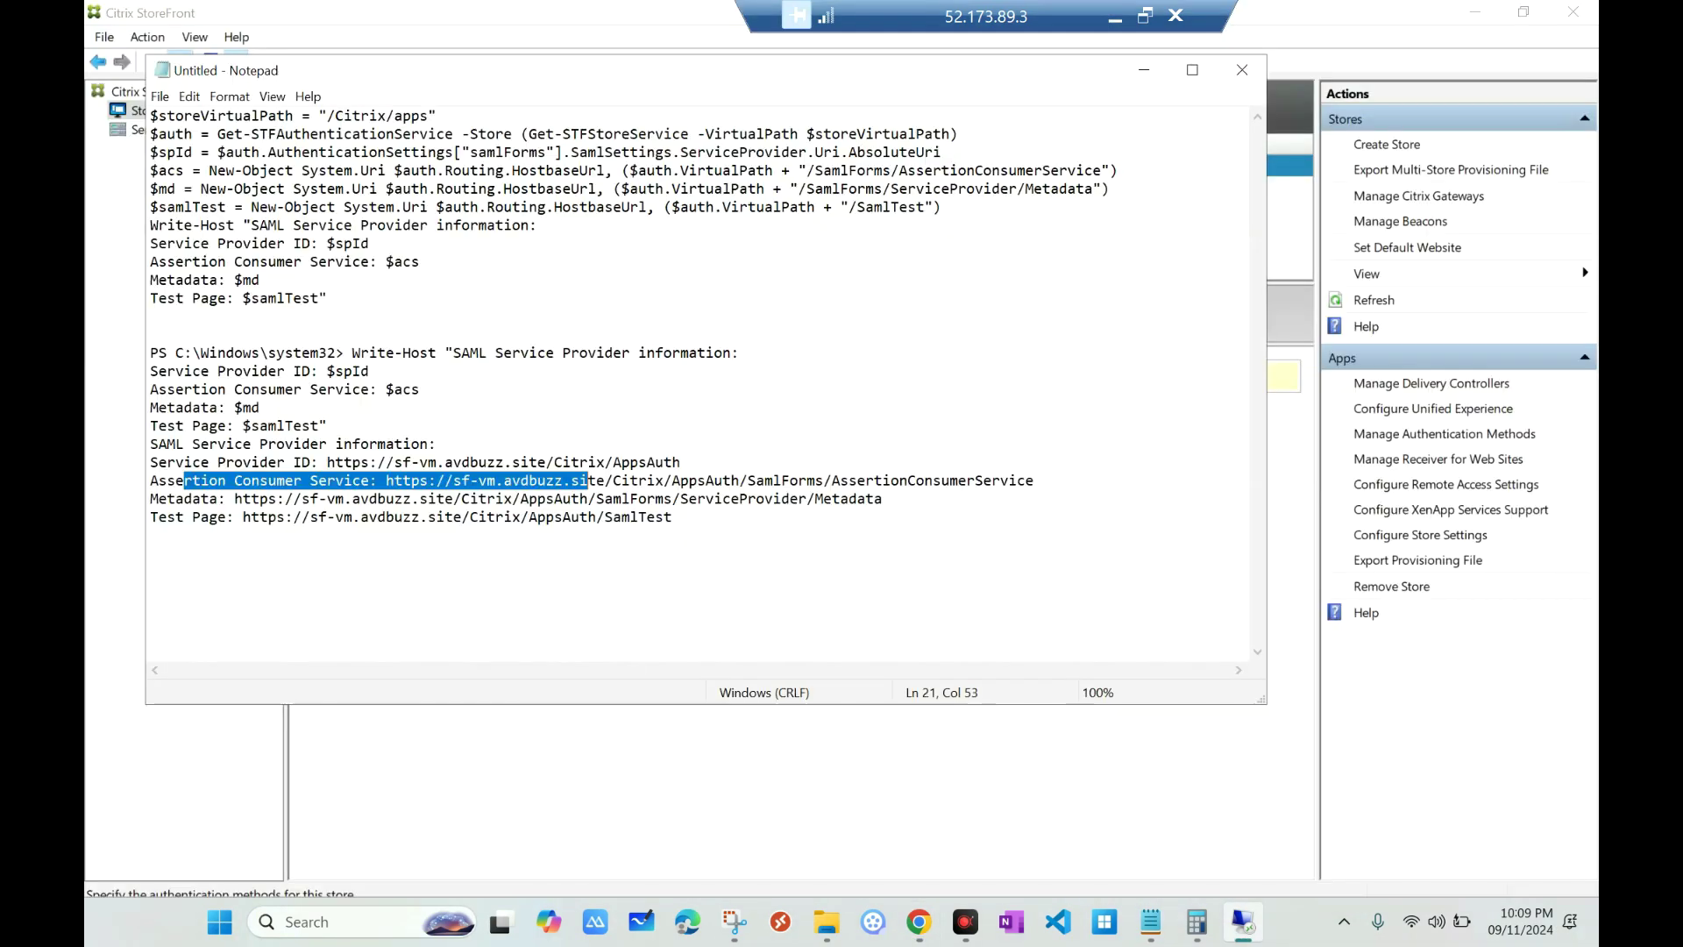
click(267, 480)
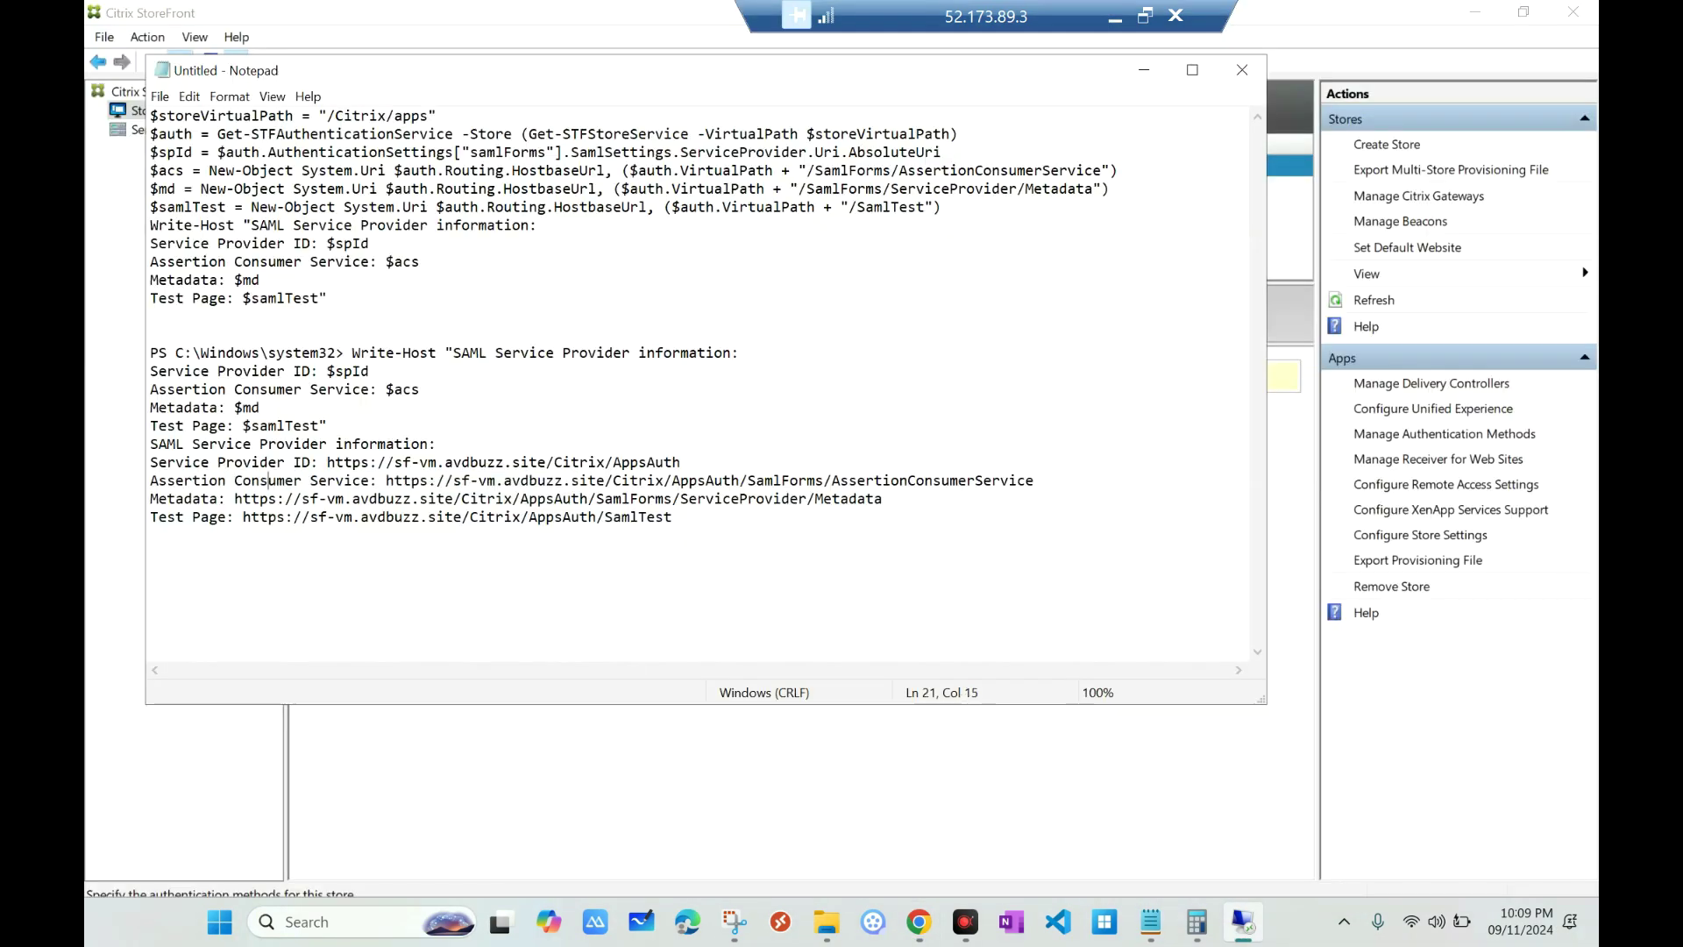
drag(327, 462, 681, 462)
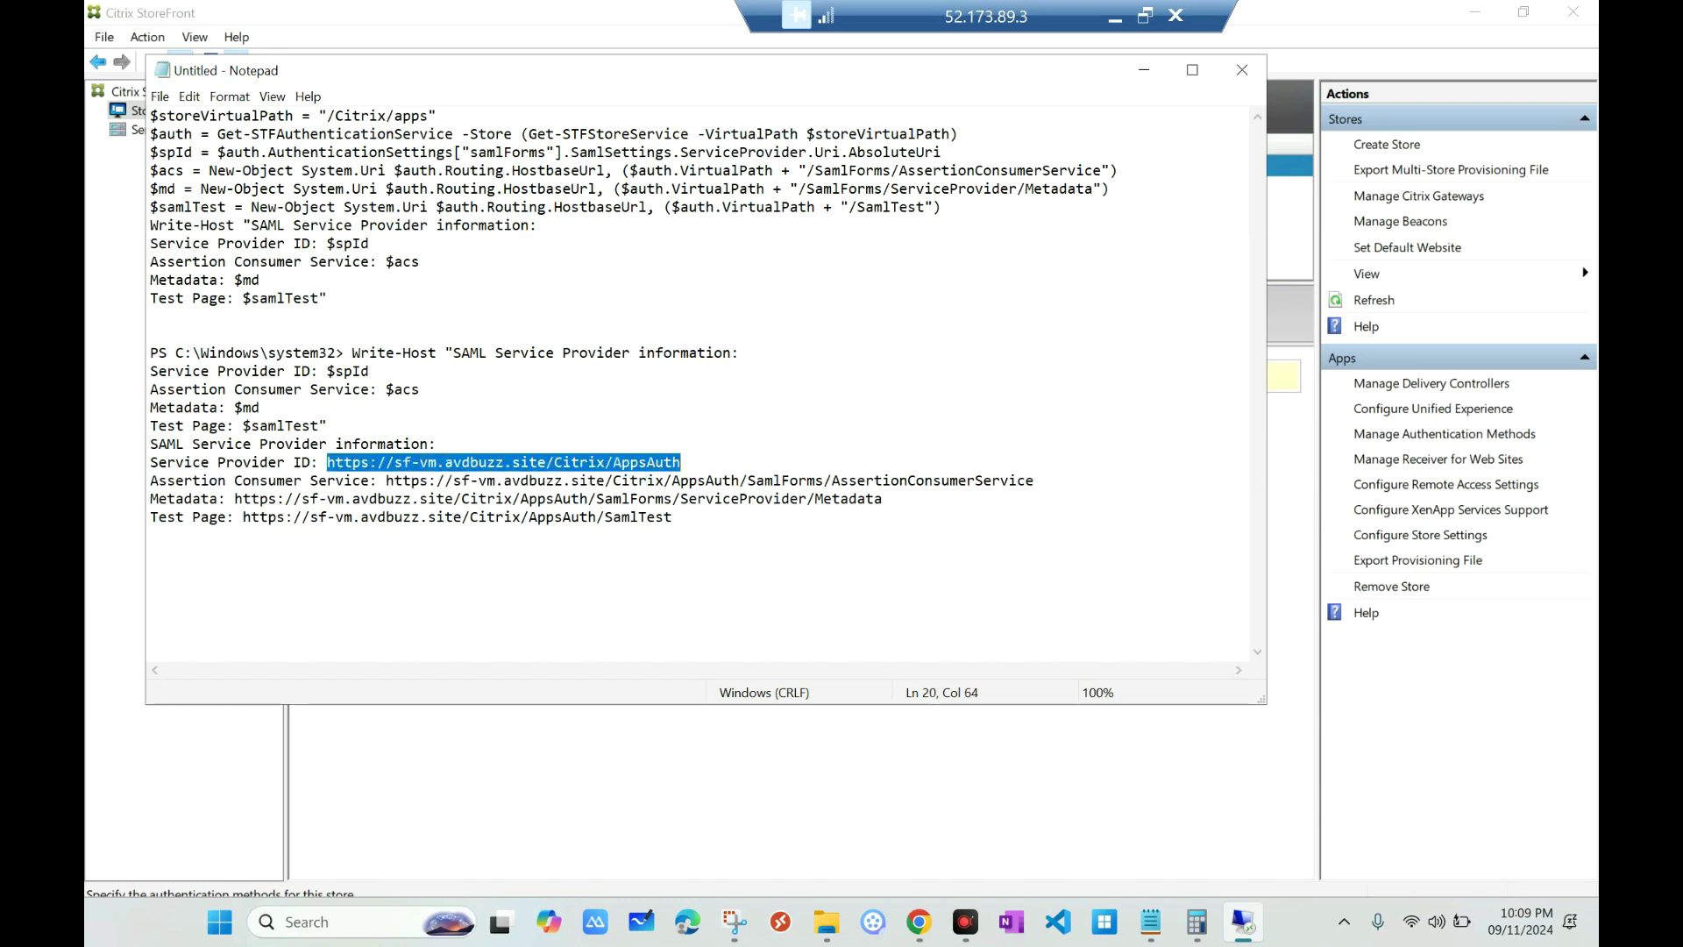
right_click(409, 463)
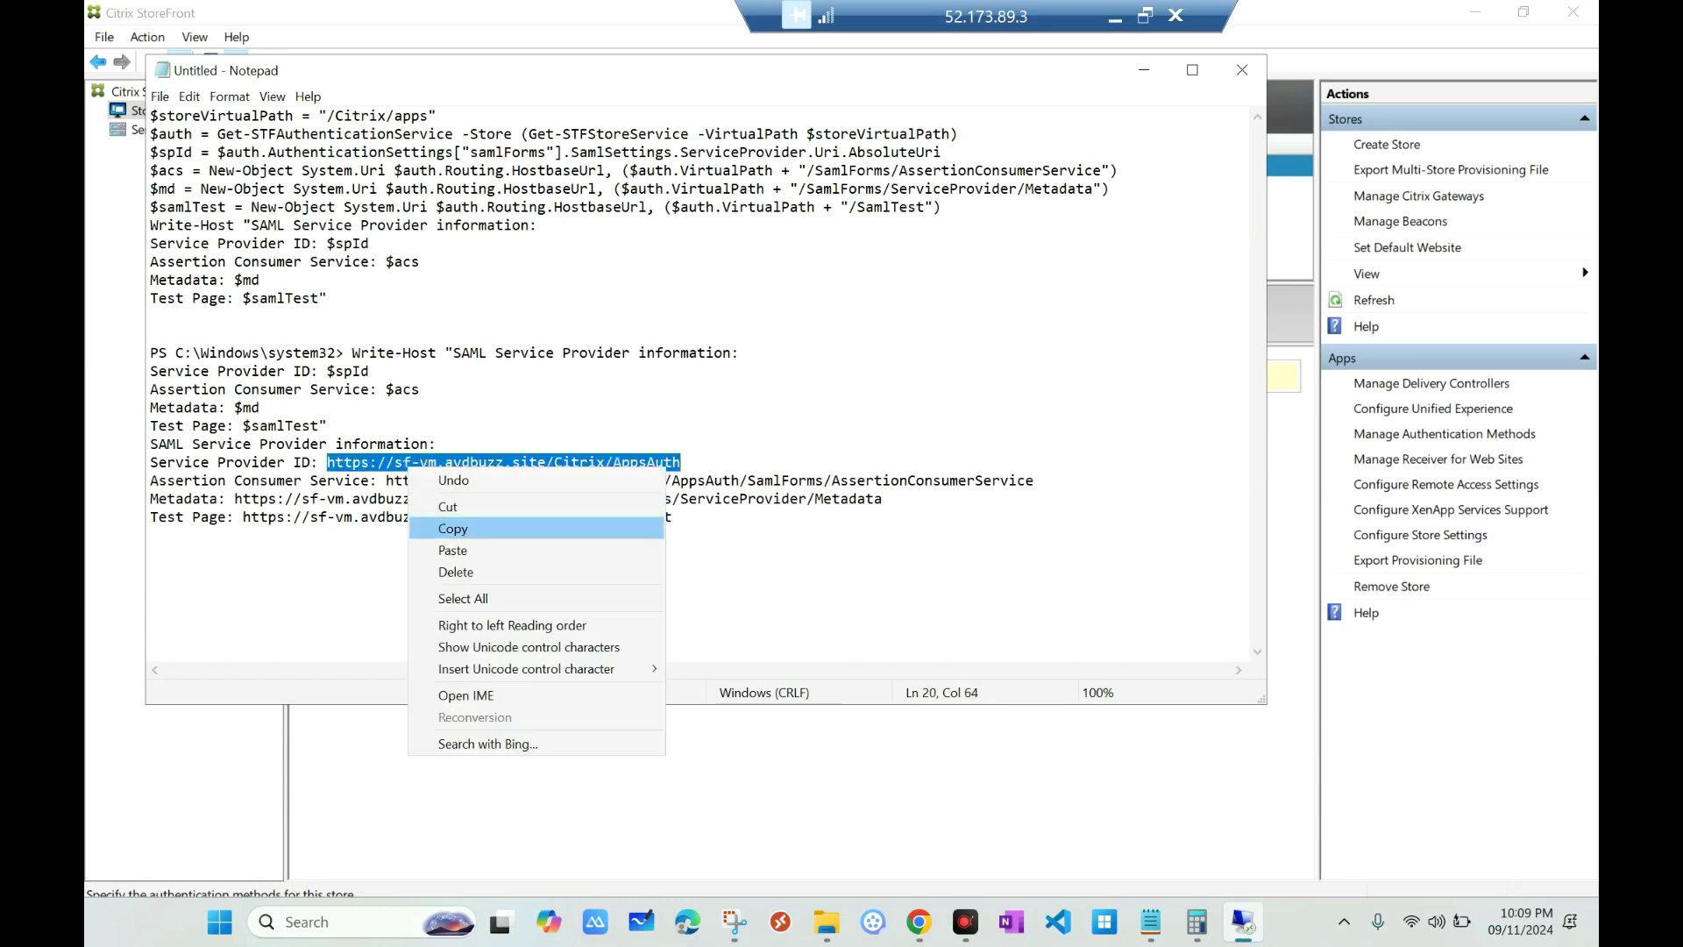
click(454, 528)
click(1115, 18)
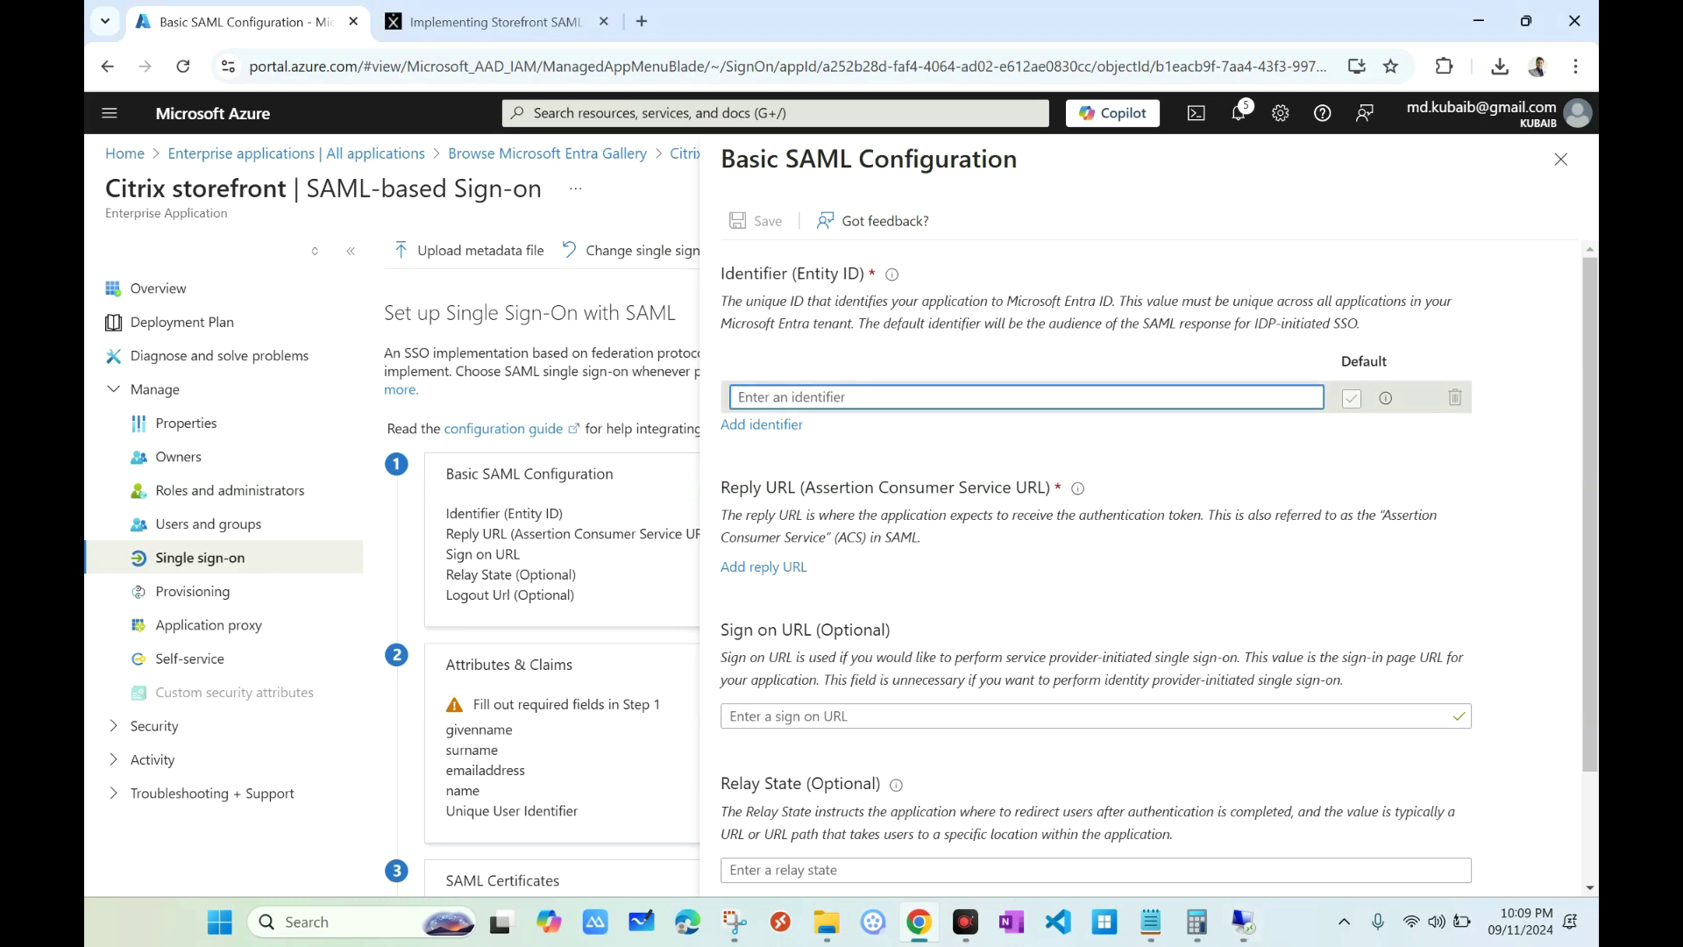
key(ctrl+v)
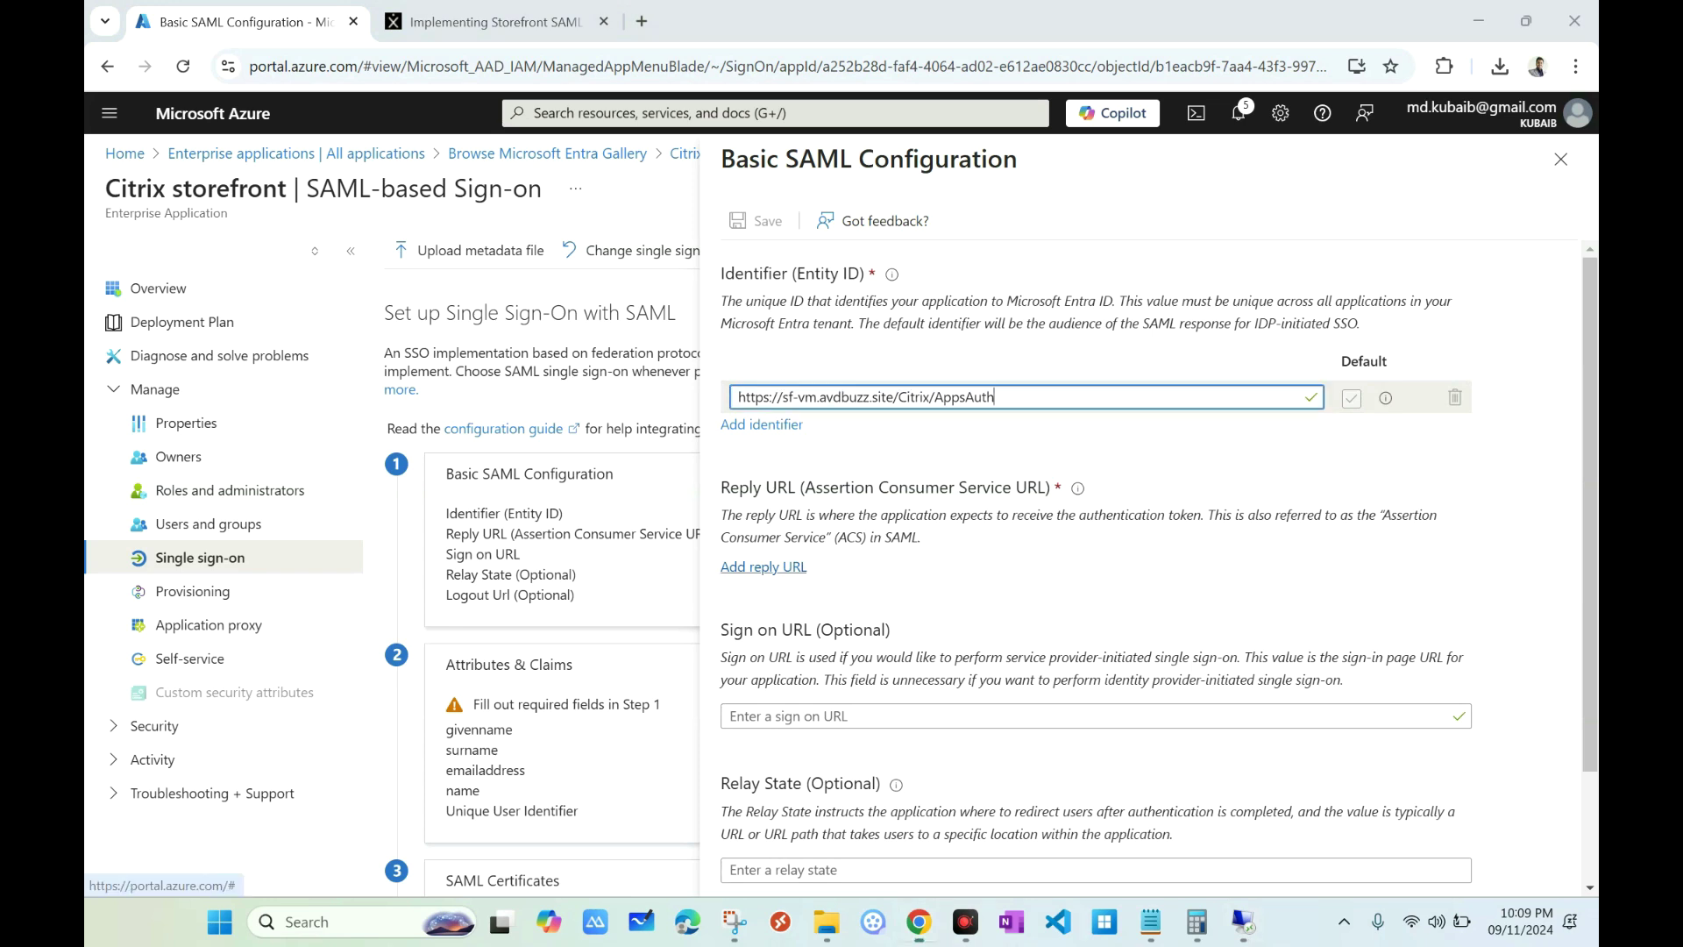
click(763, 566)
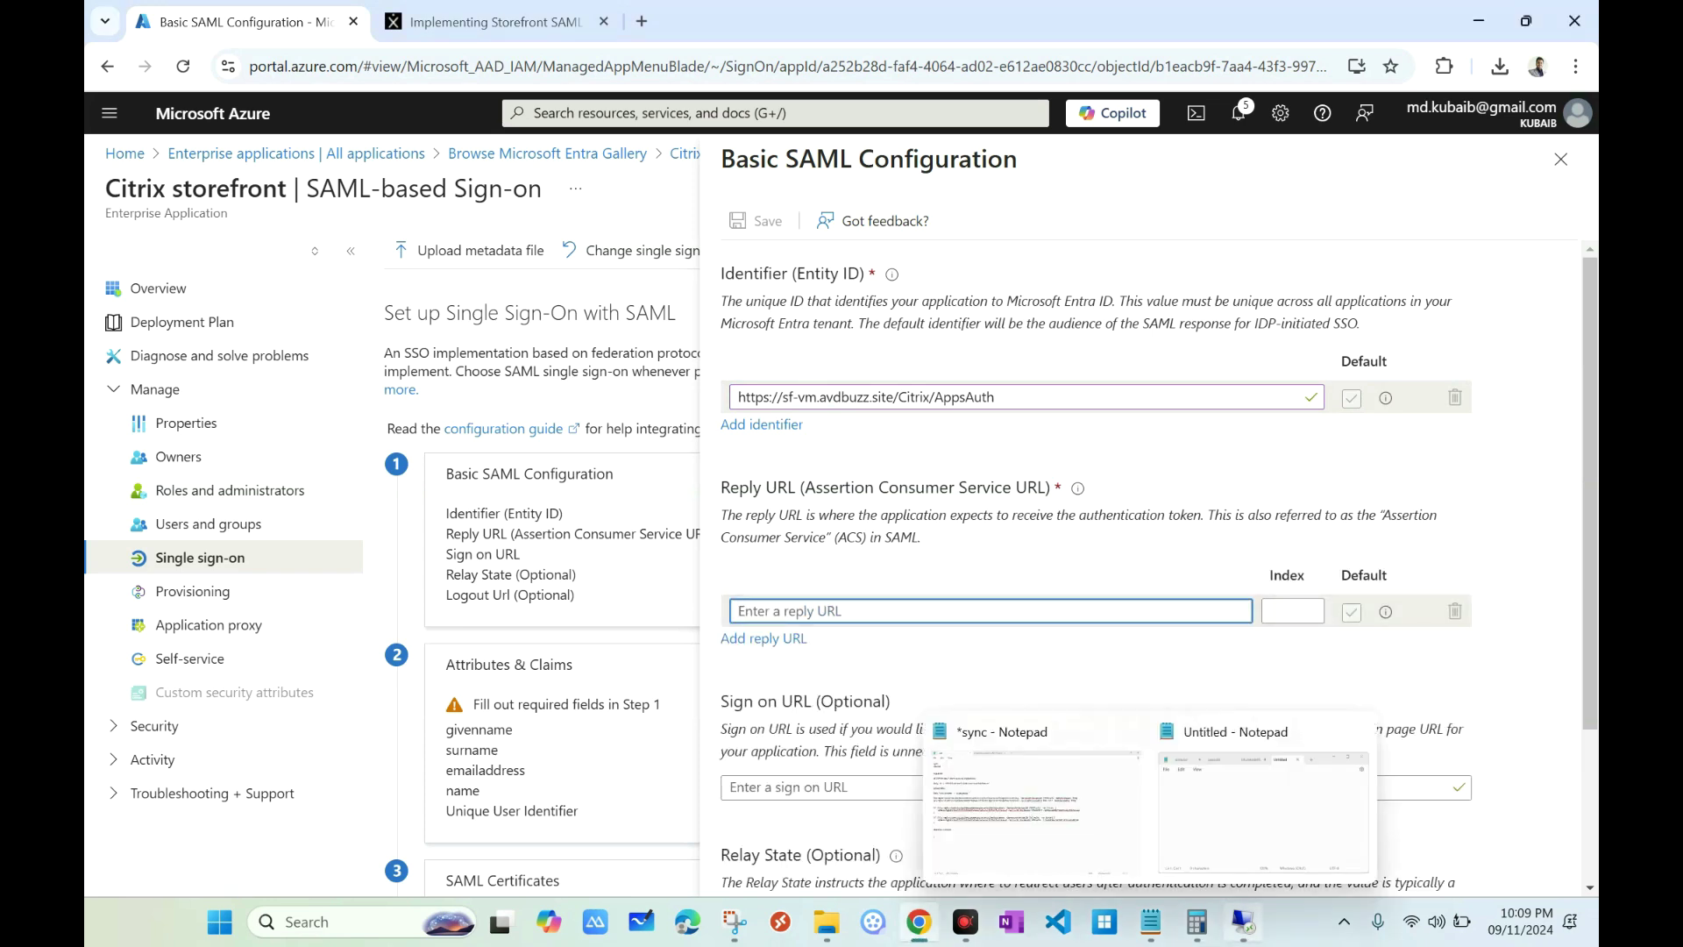
click(1243, 922)
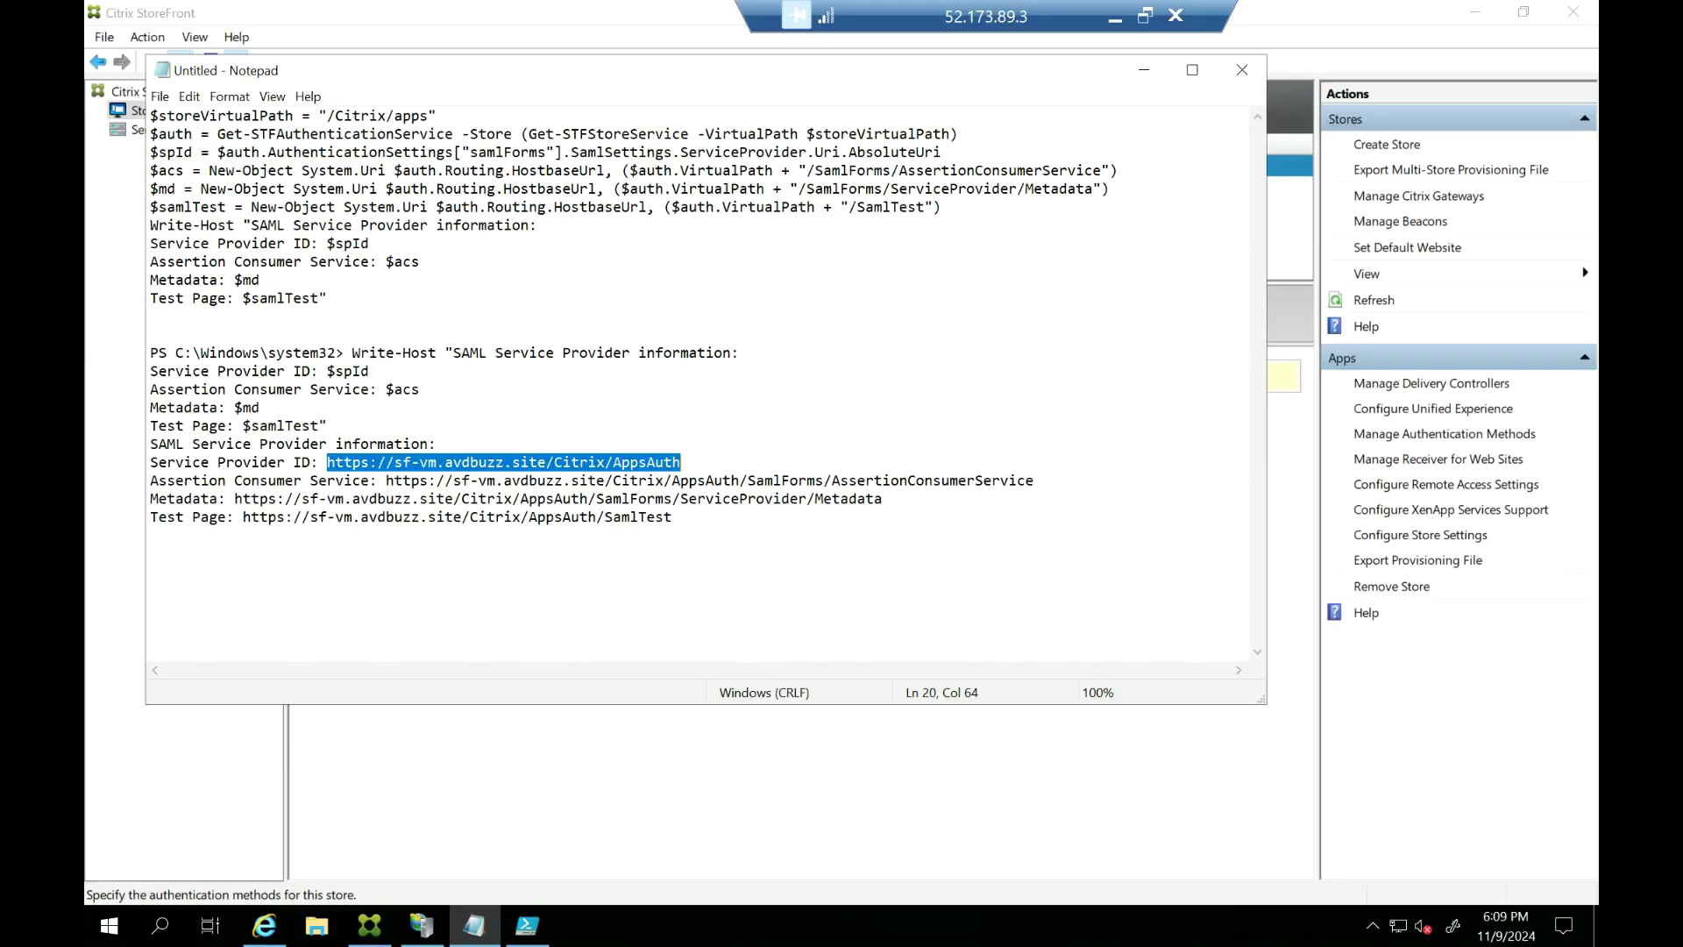
drag(386, 481, 1036, 480)
right_click(733, 480)
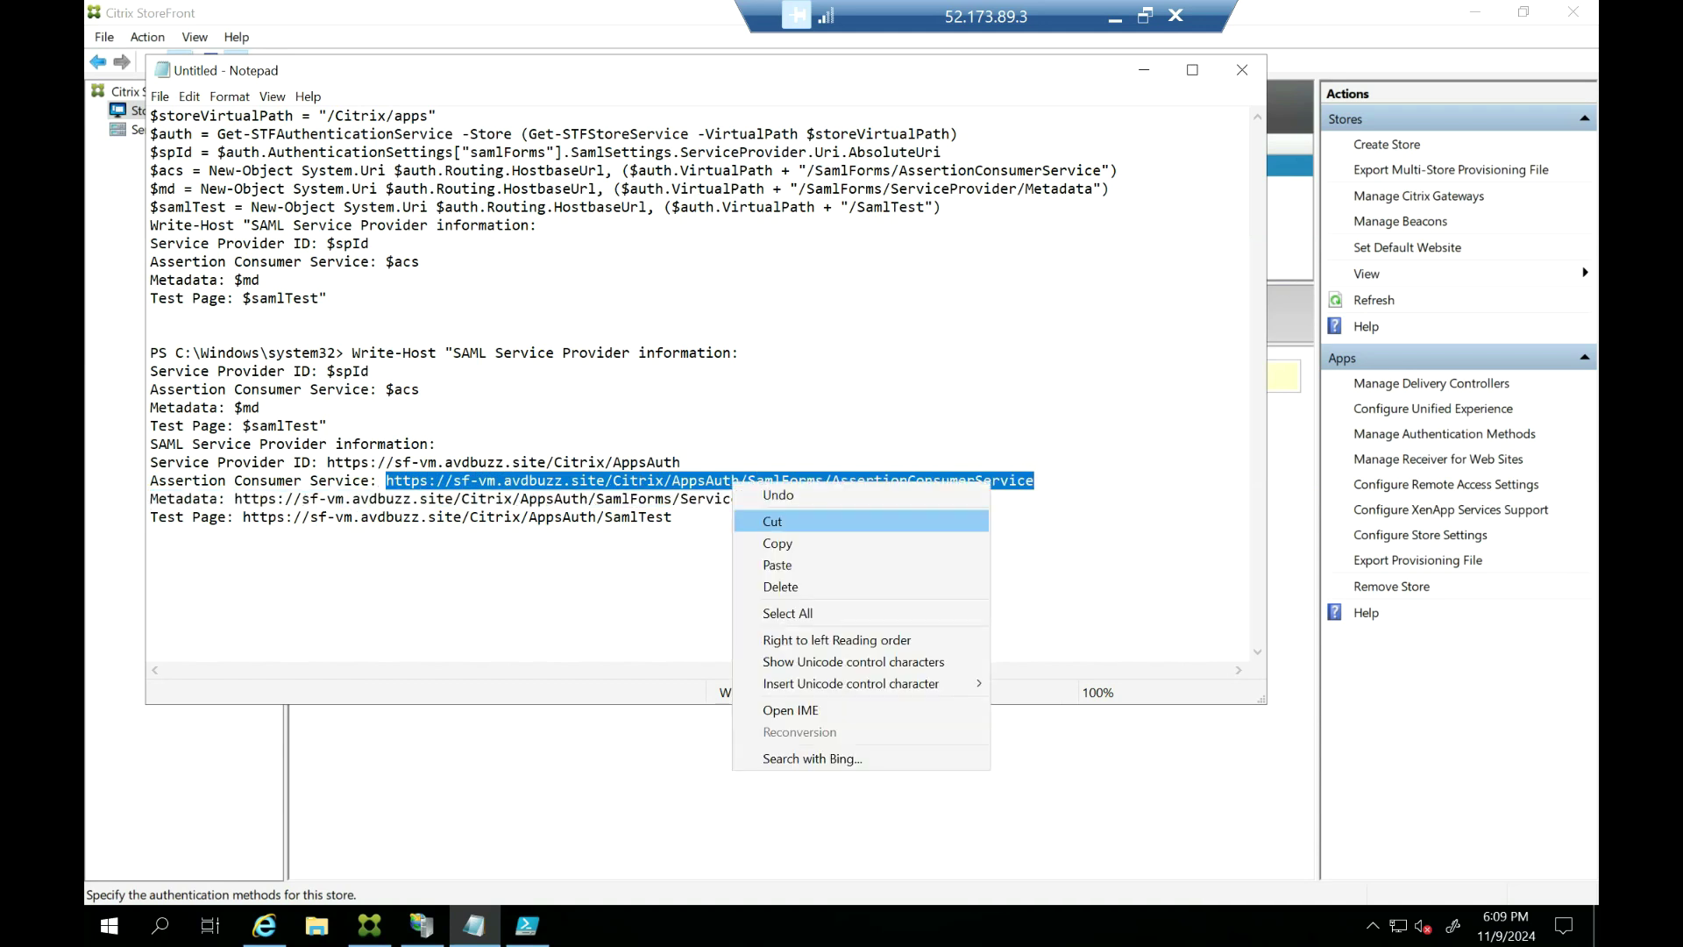
click(777, 544)
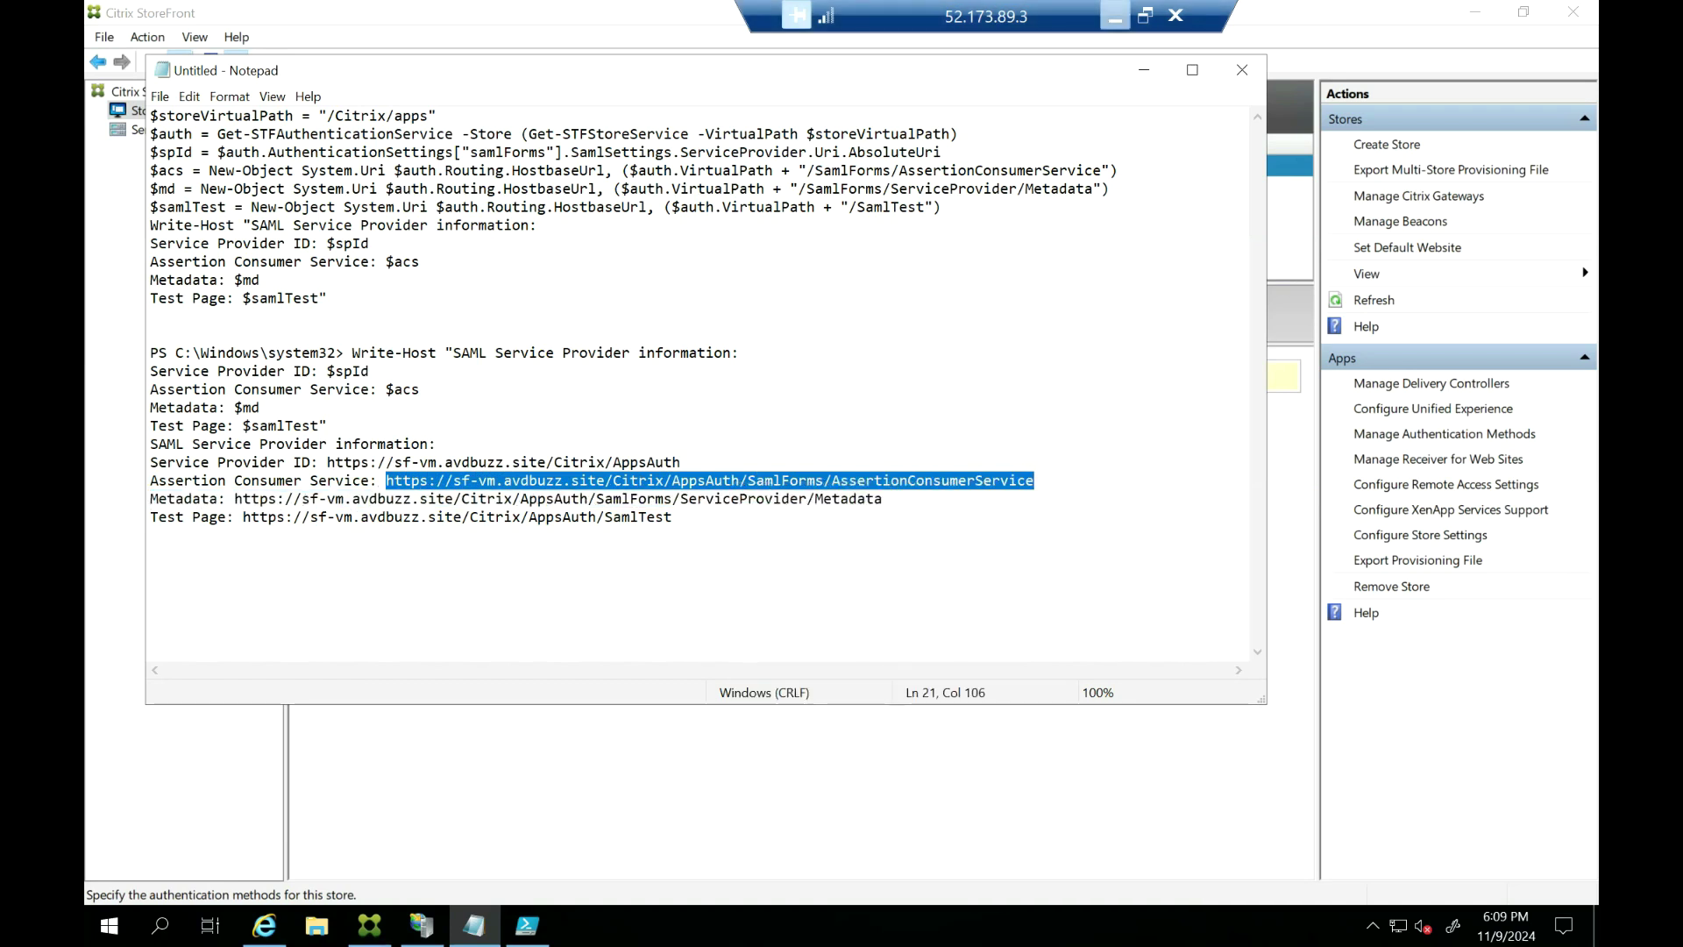
click(1115, 15)
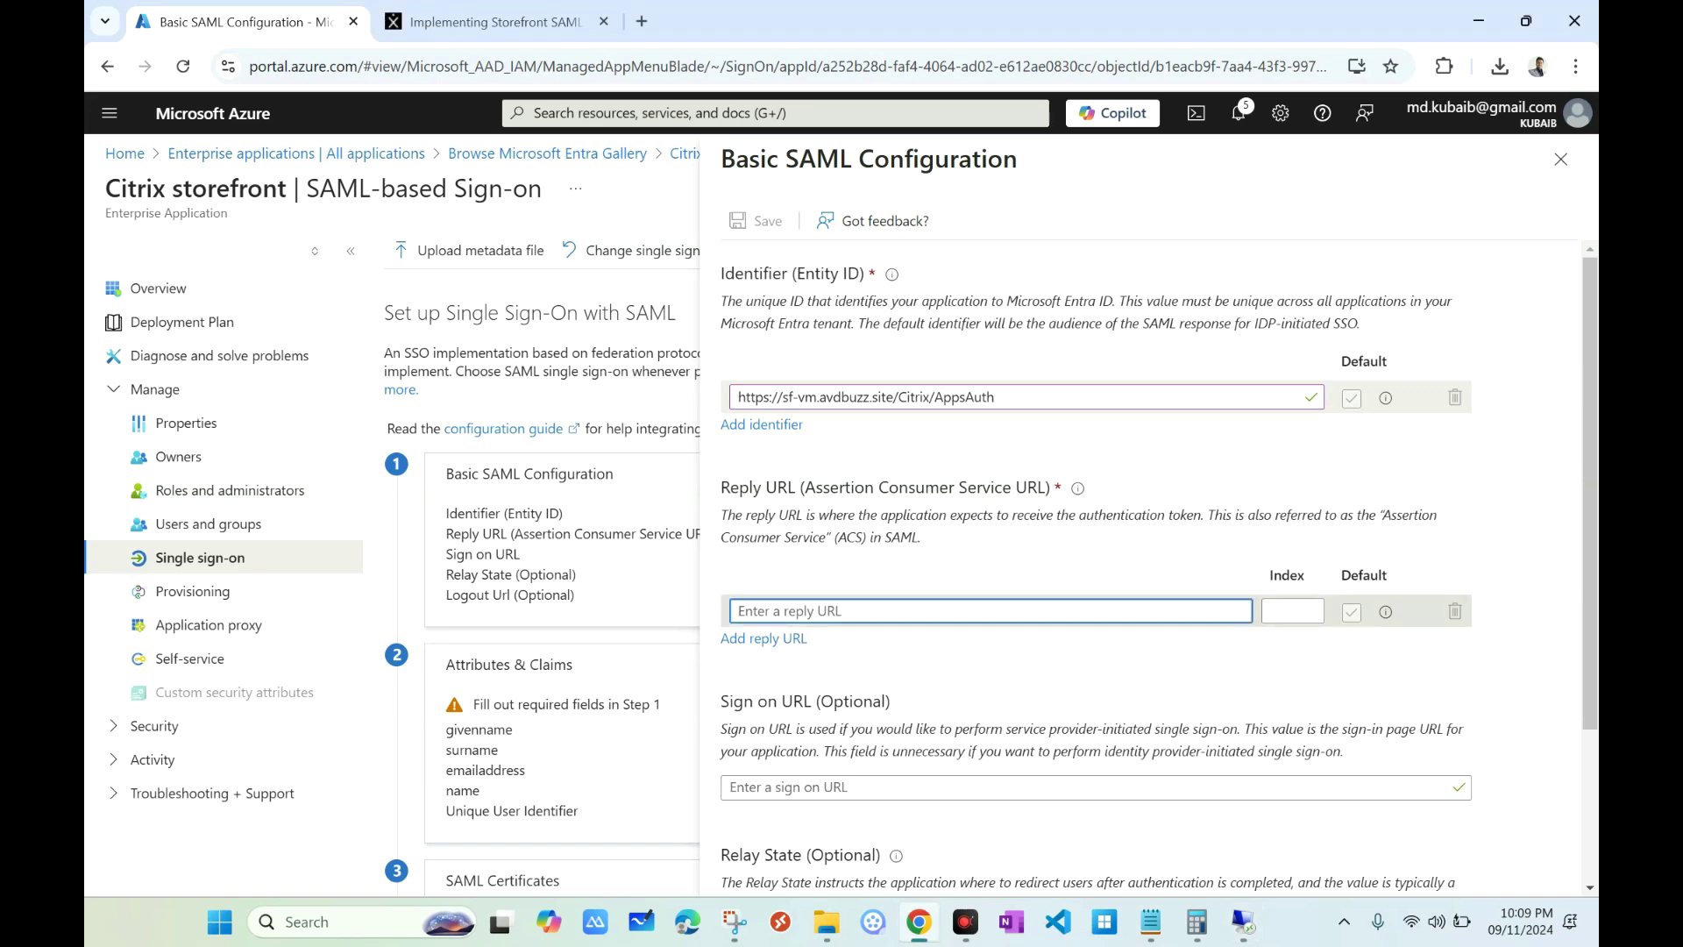
key(ctrl+v)
Check the entered URLs, save the Basic SAML Configuration and postpone the single sign-on test
scroll(1149, 568, down, 3)
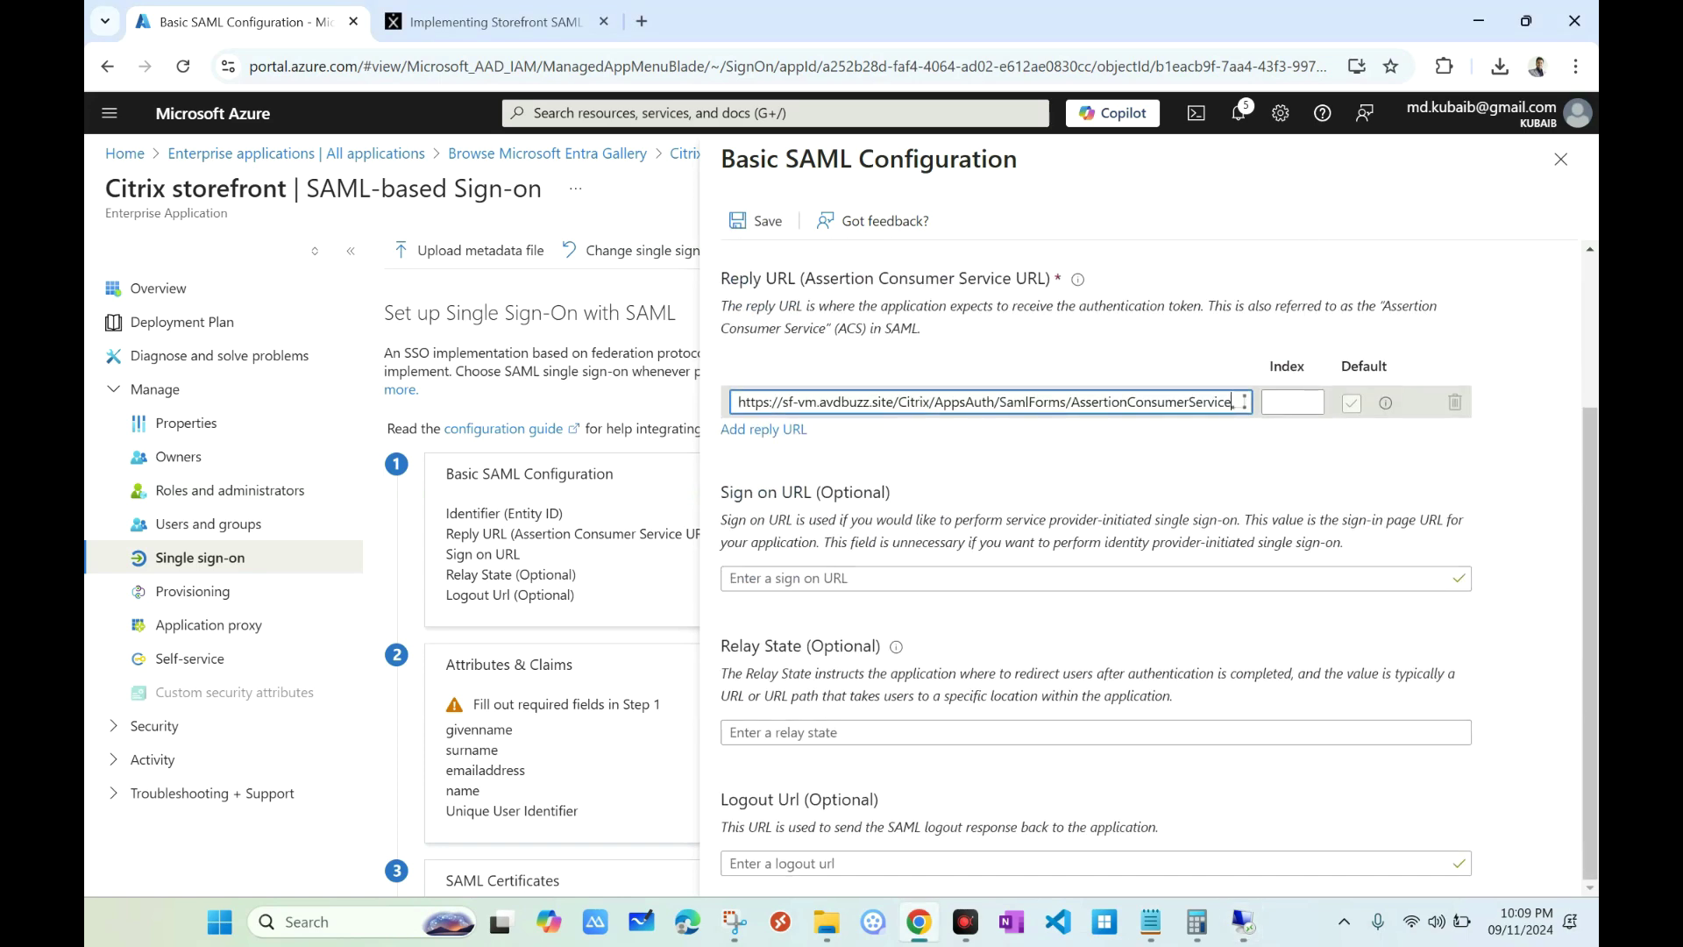
scroll(1148, 568, up, 2)
scroll(1157, 566, up, 1)
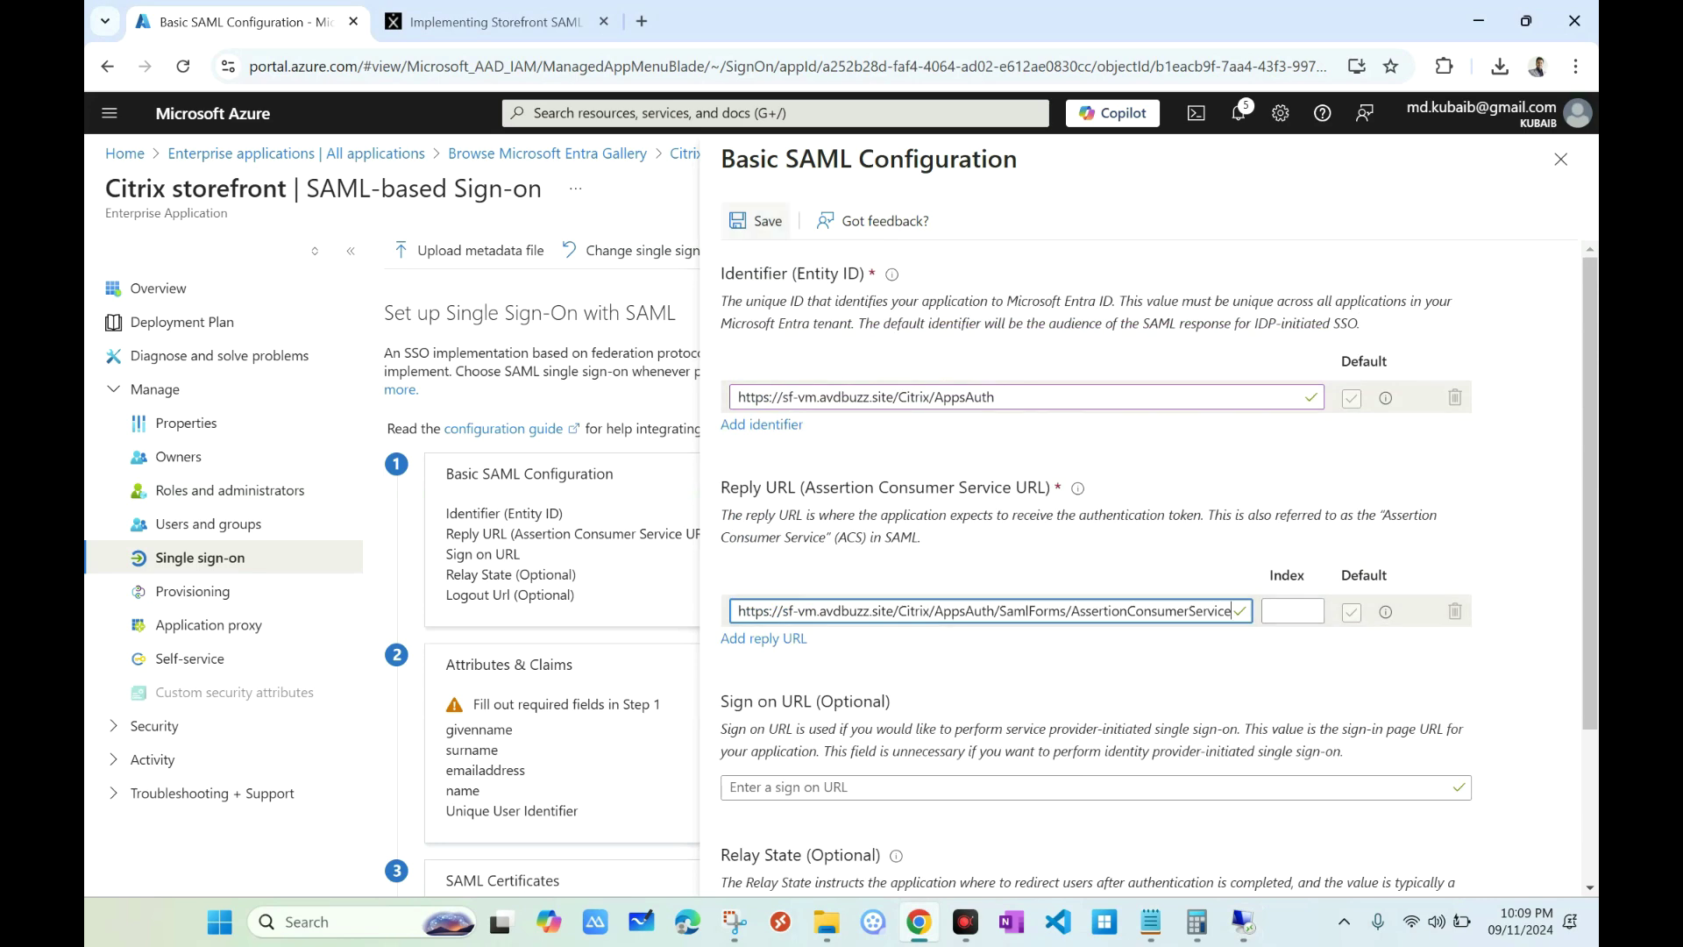
click(756, 220)
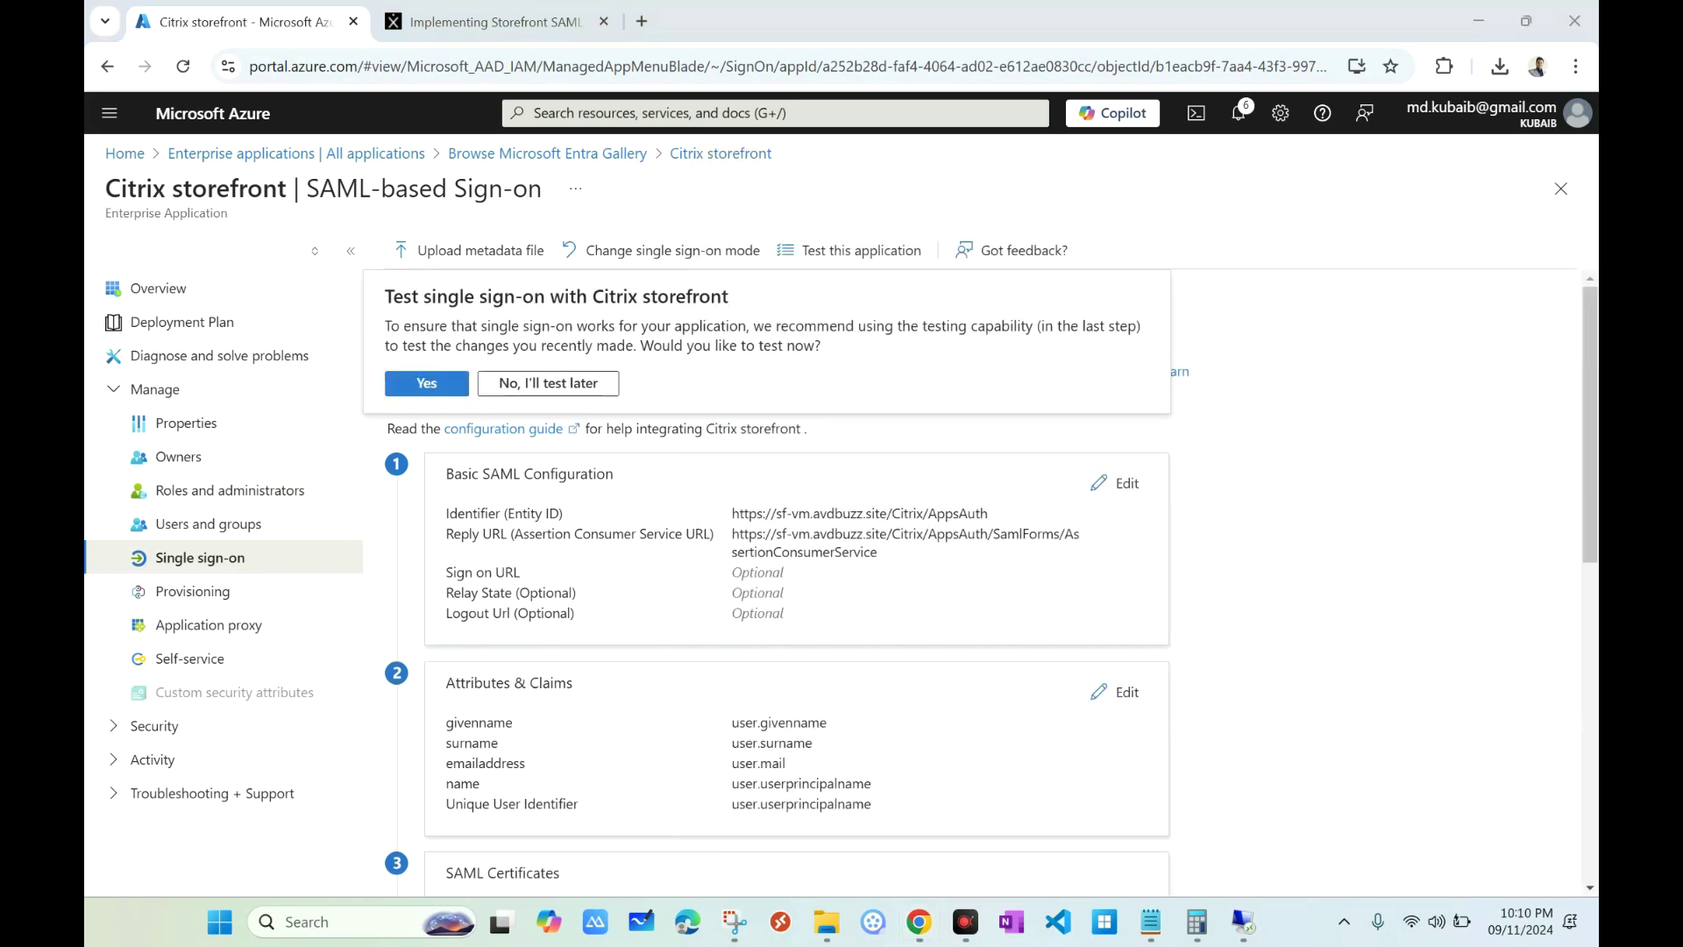
click(548, 383)
Review the Unique User Identifier claim and the SAML Certificates section, including its Federation Metadata XML entry
drag(473, 804, 558, 804)
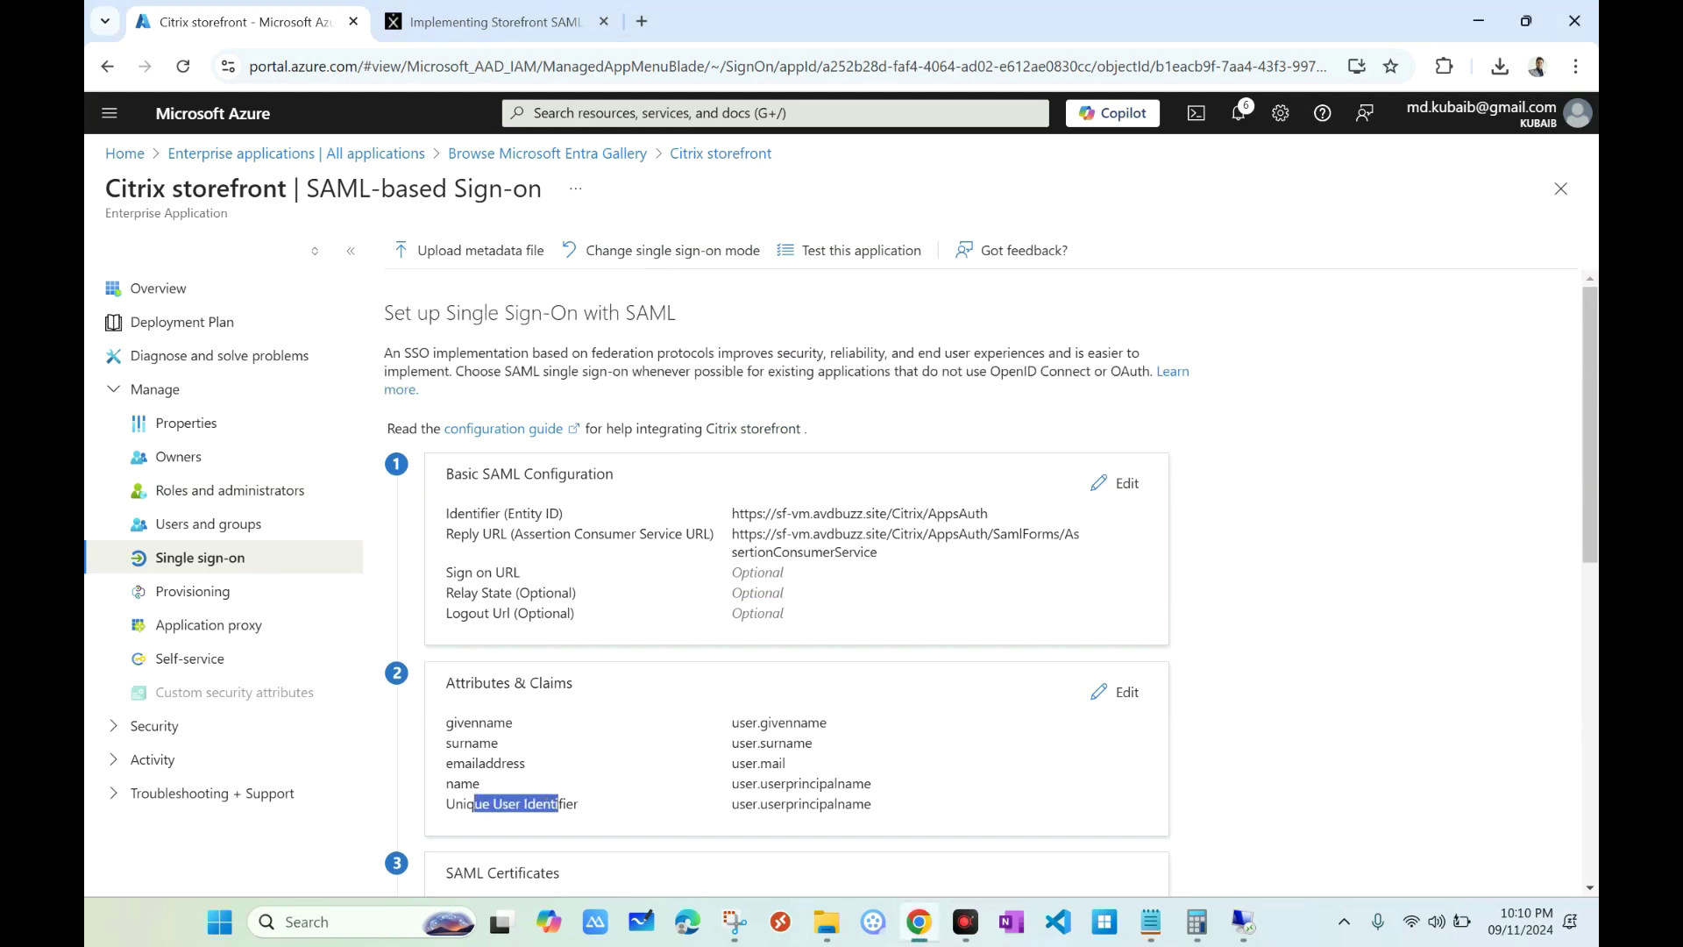
click(559, 804)
drag(745, 804, 871, 804)
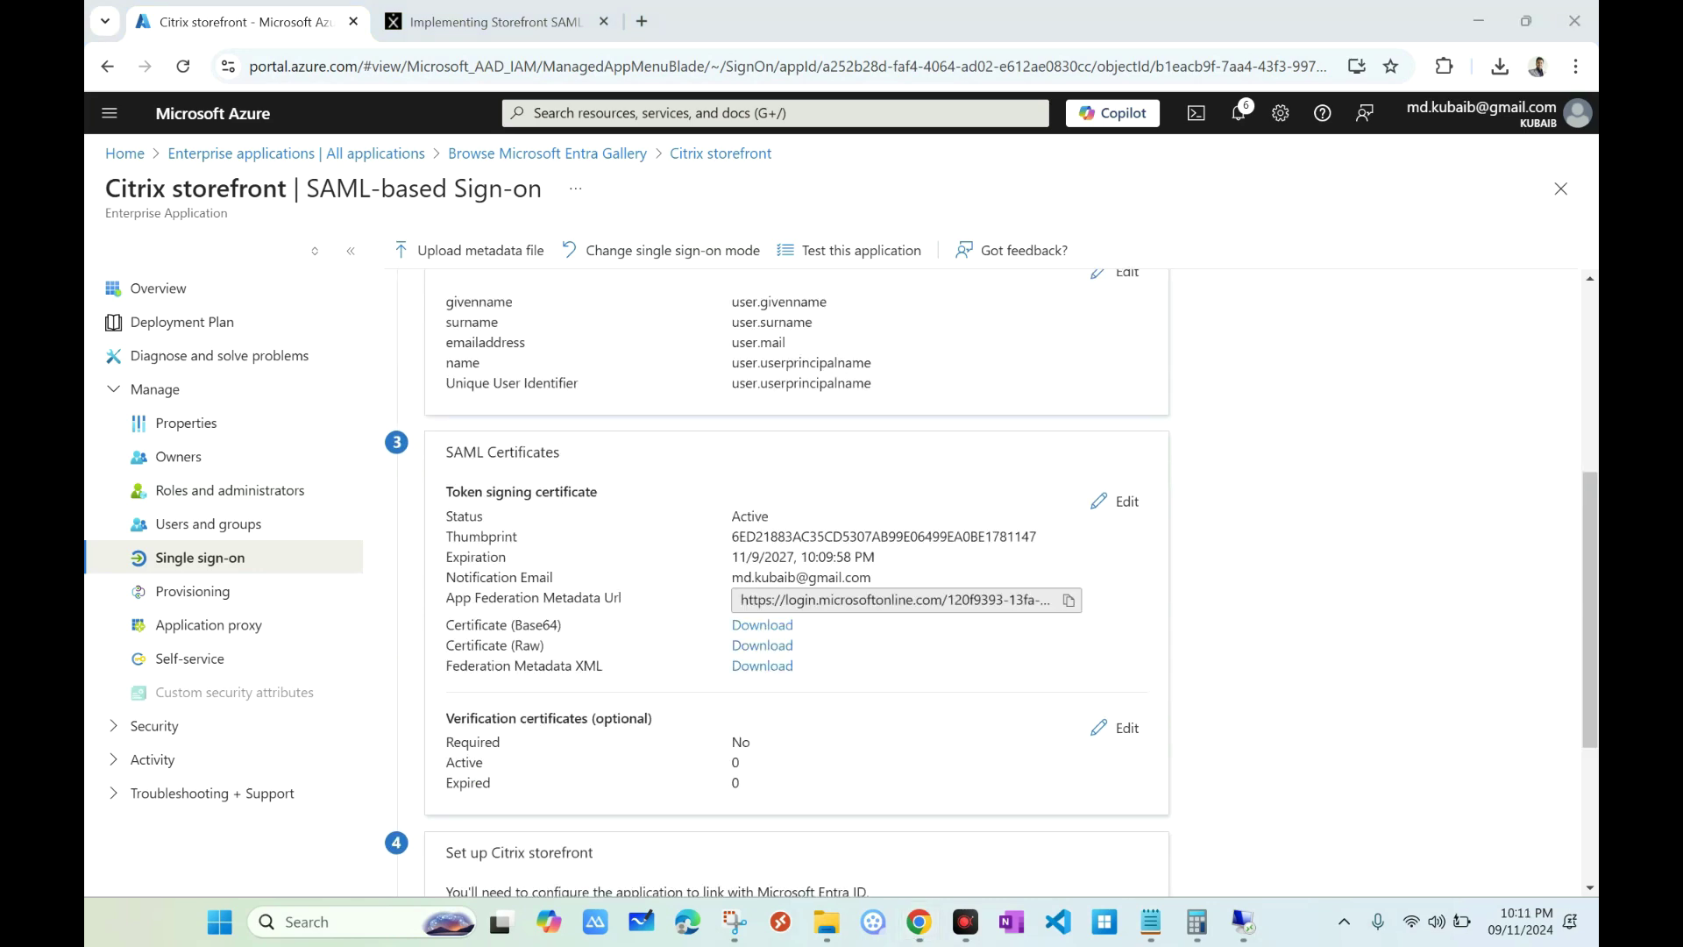
scroll(991, 583, up, 3)
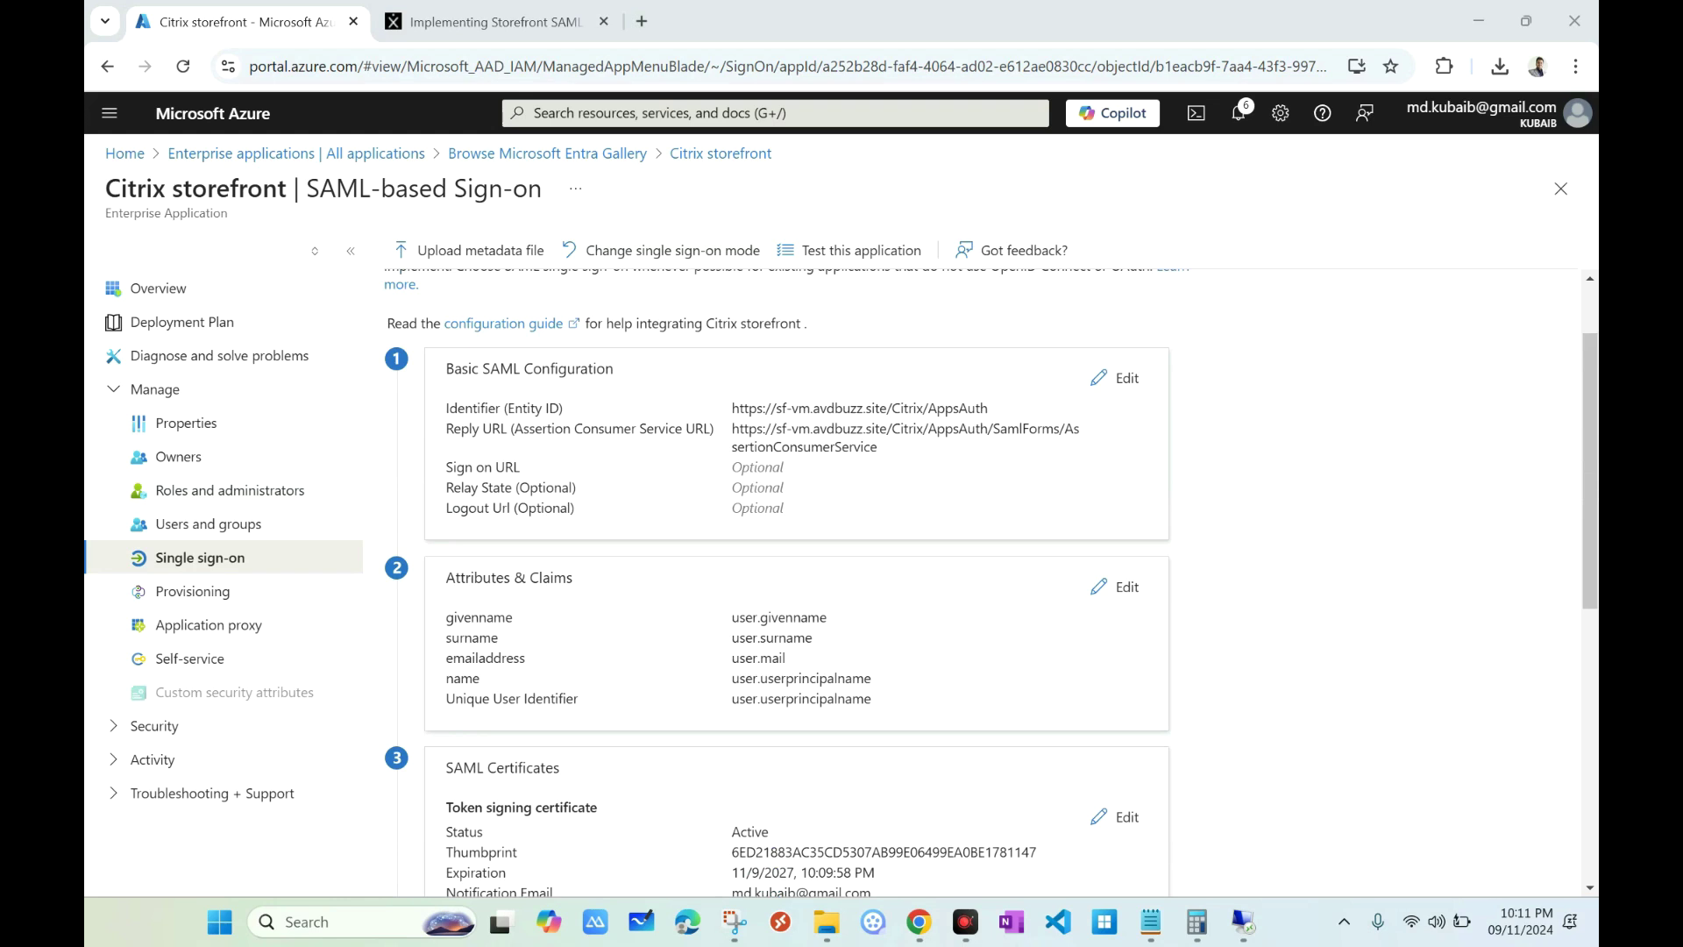
scroll(991, 583, down, 2)
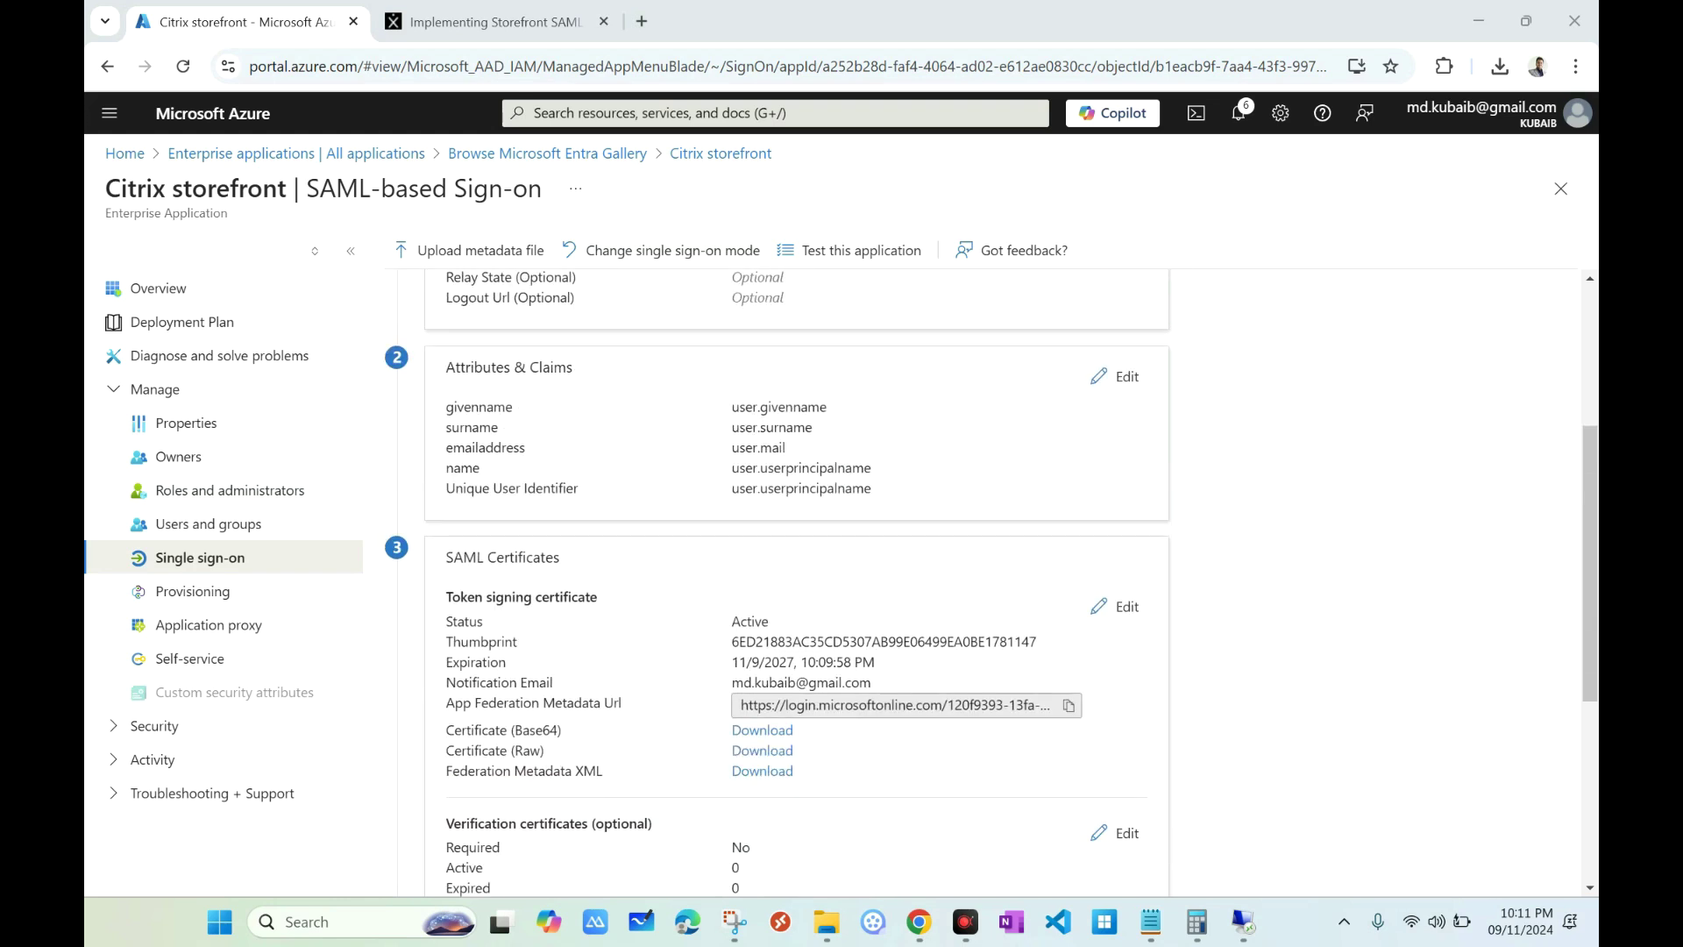
drag(562, 557, 446, 556)
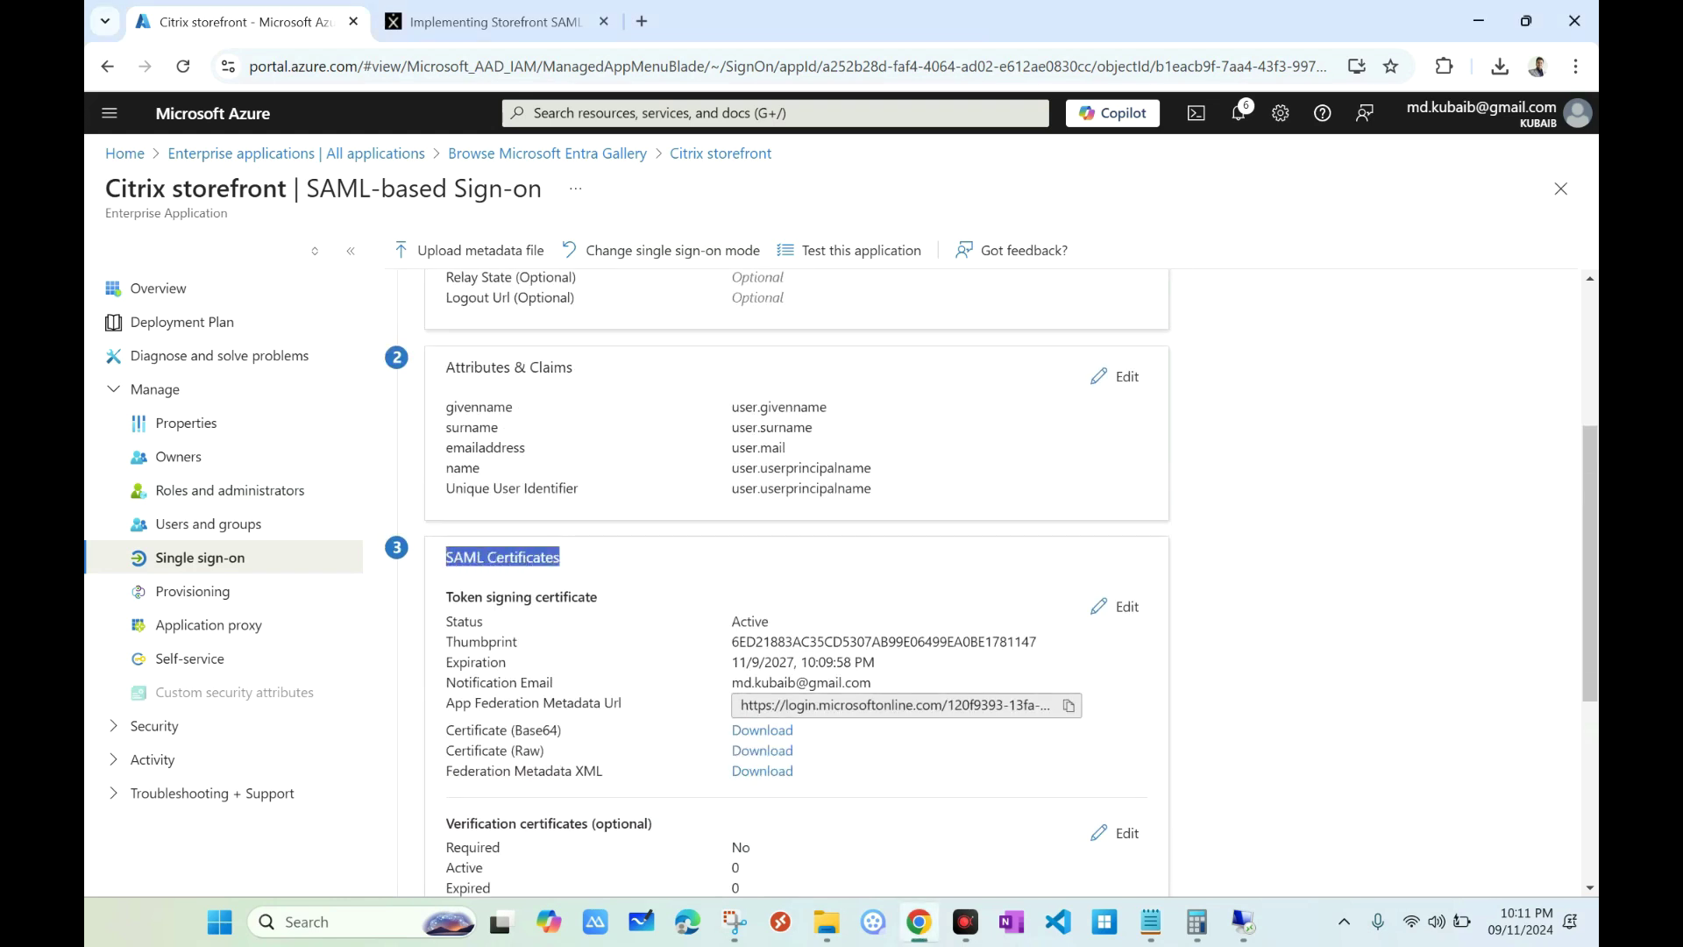
scroll(446, 556, down, 1)
scroll(796, 578, down, 1)
drag(603, 561, 527, 560)
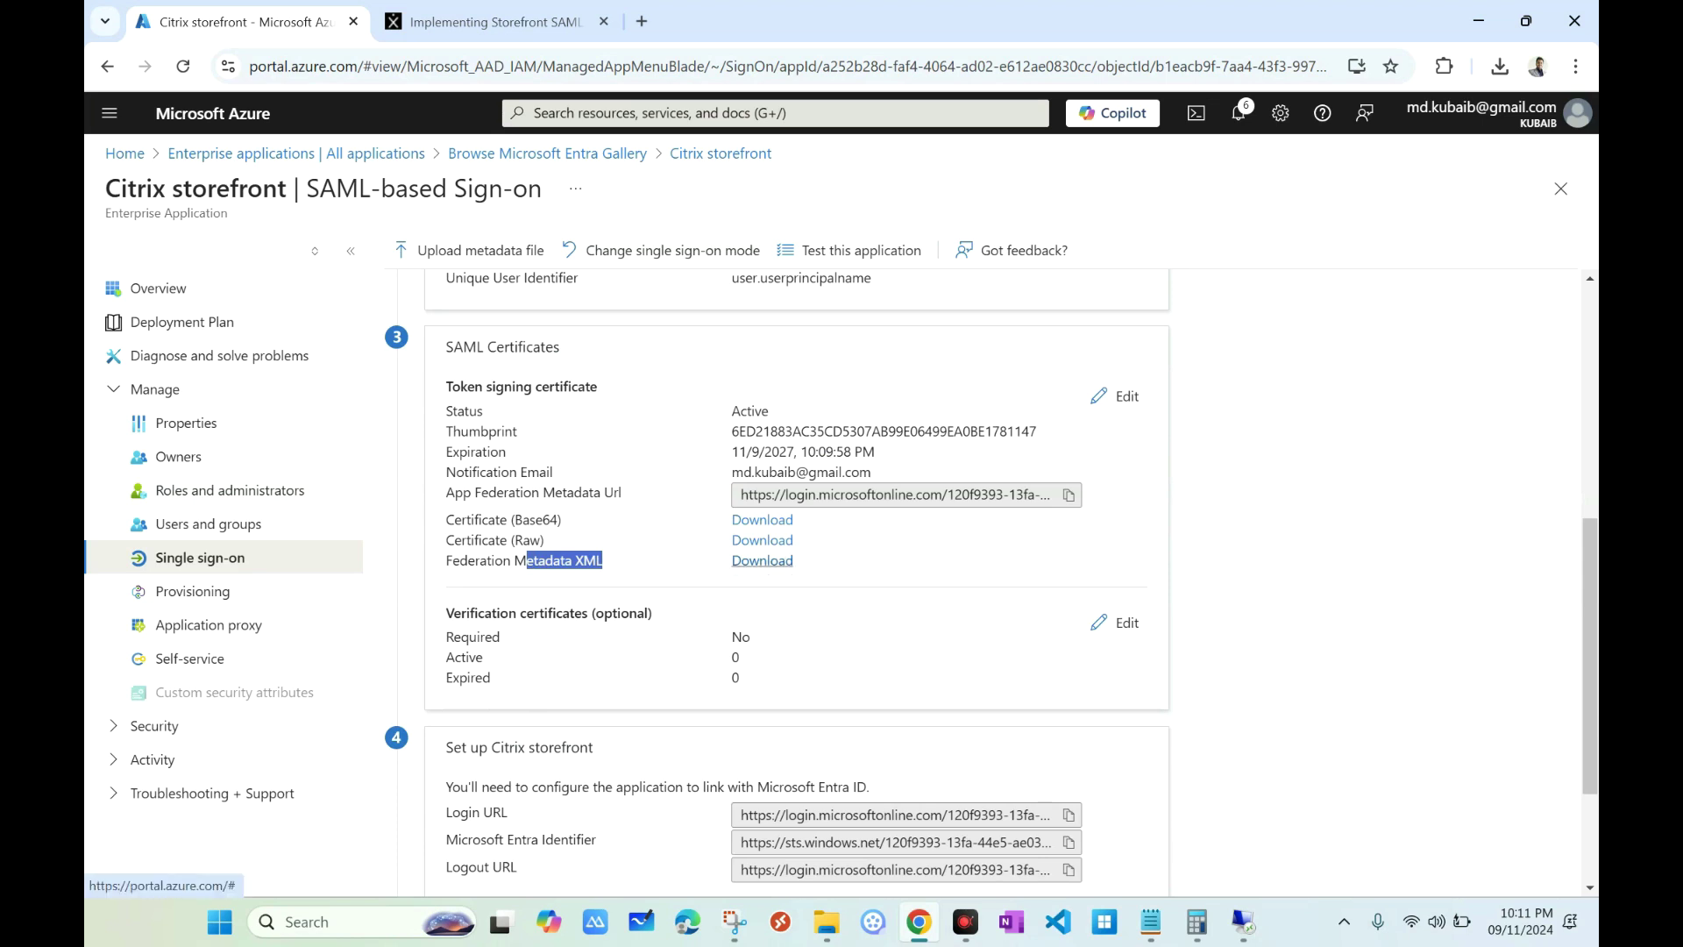
Download the Federation Metadata XML for the Citrix storefront application and locate it among the browser's recent downloads
click(763, 560)
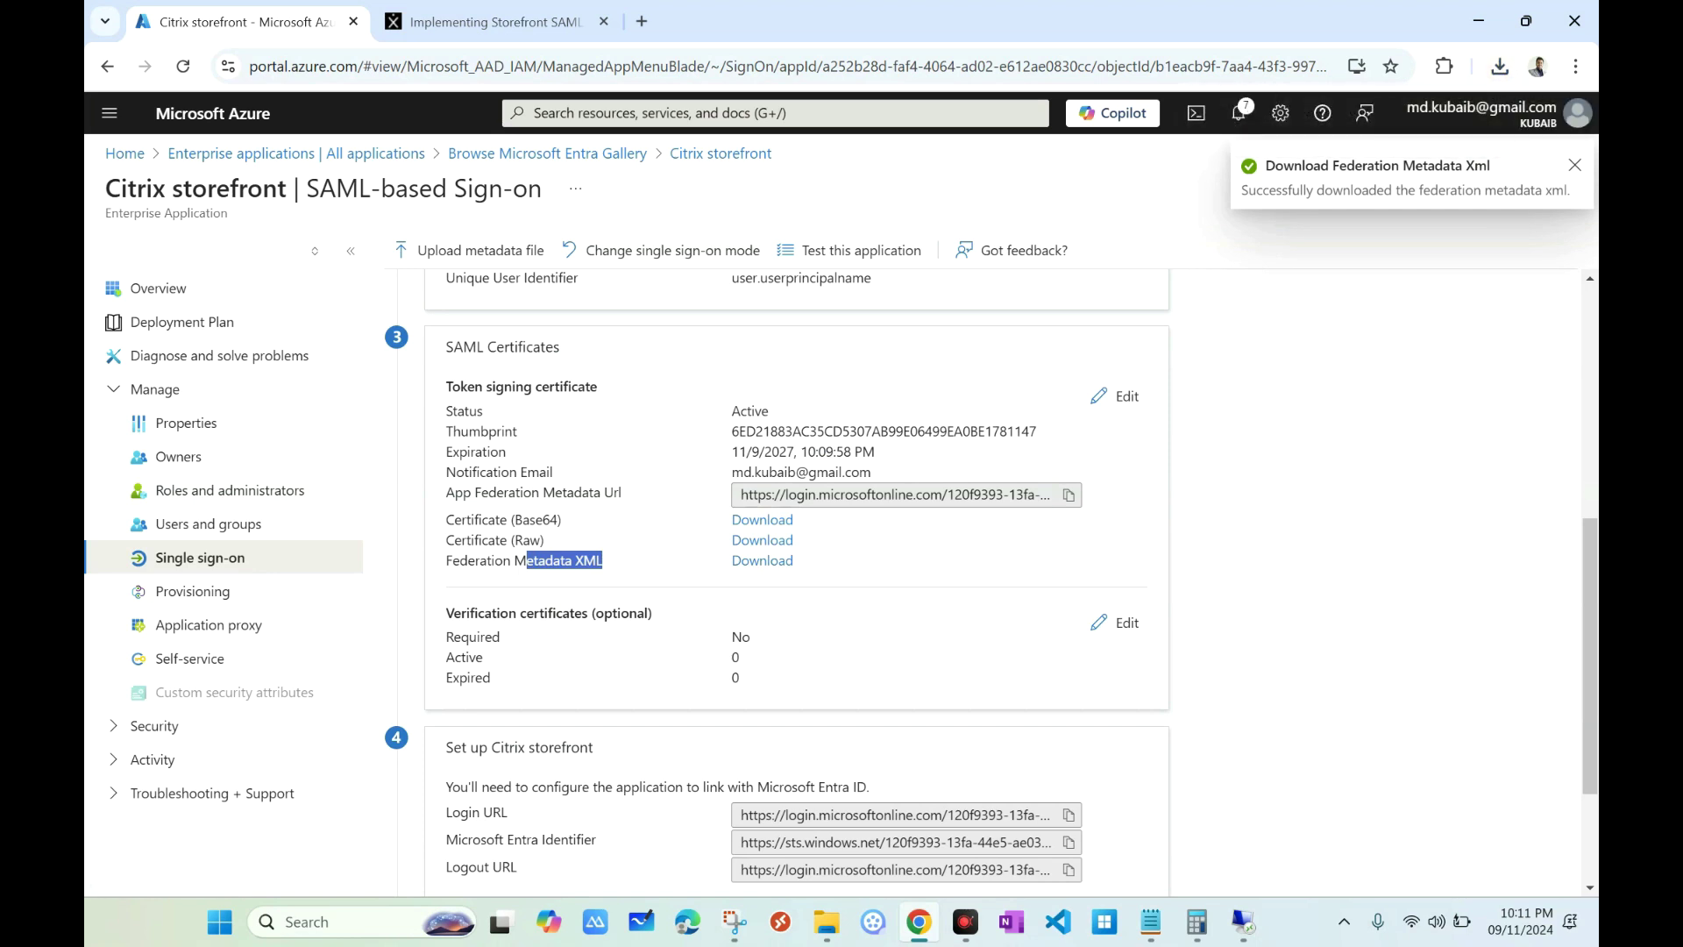
click(1500, 67)
click(1445, 159)
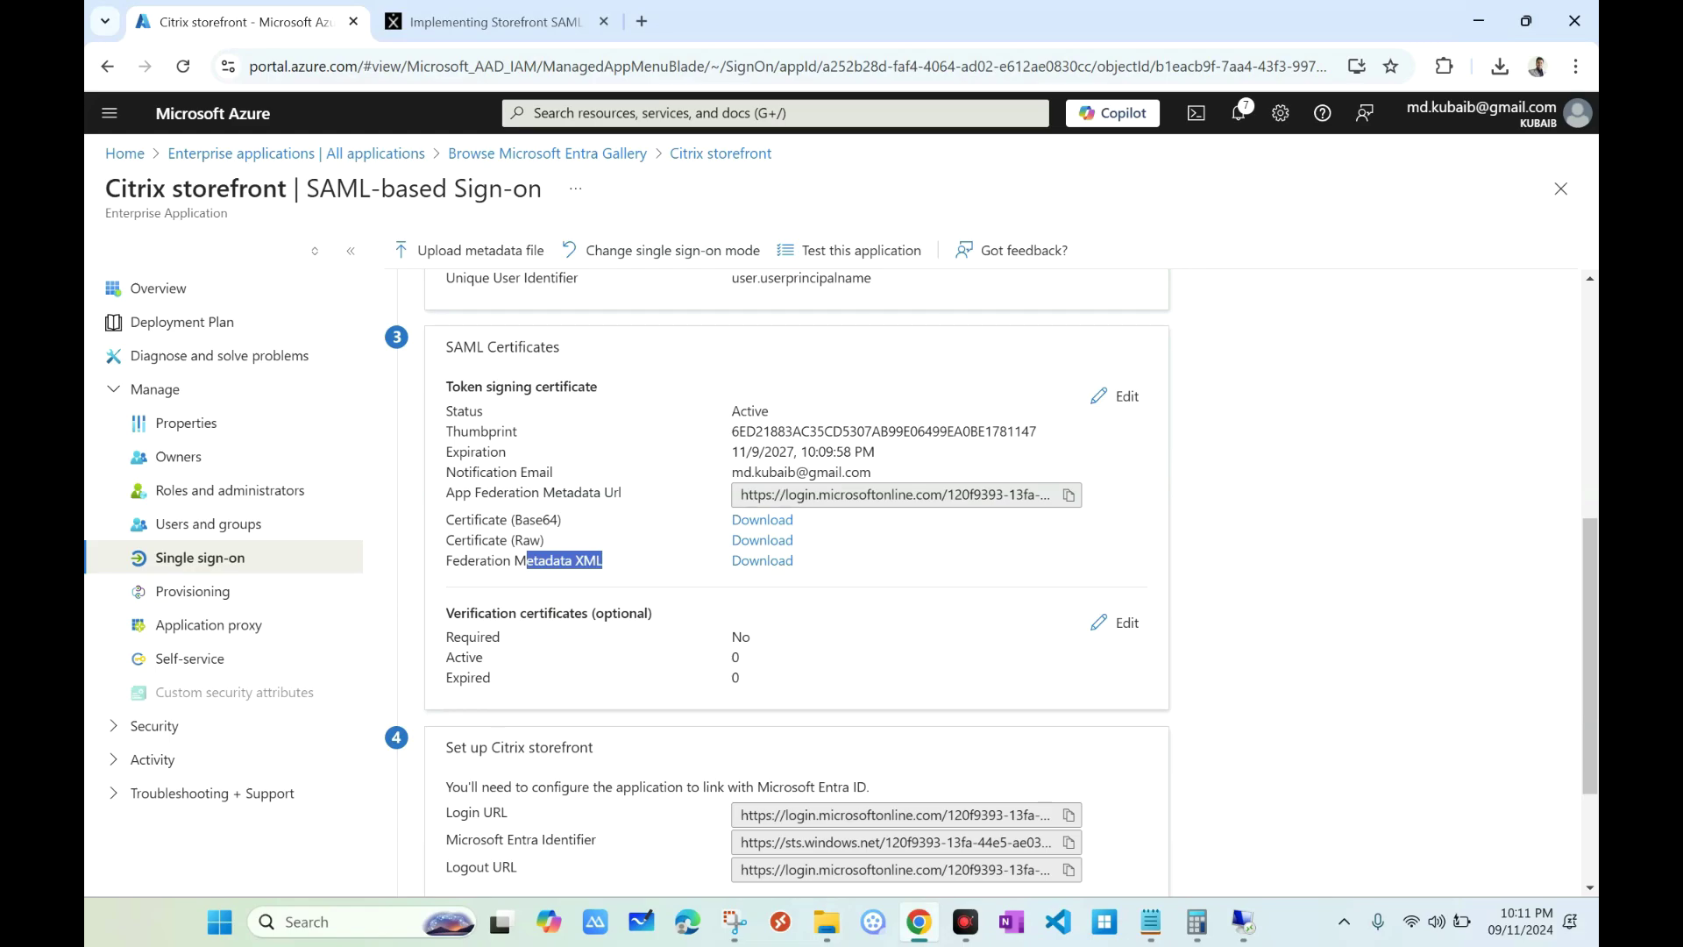
Switch to the remote session and paste the downloaded Citrix storefront metadata XML file into the C:\test folder
click(1244, 922)
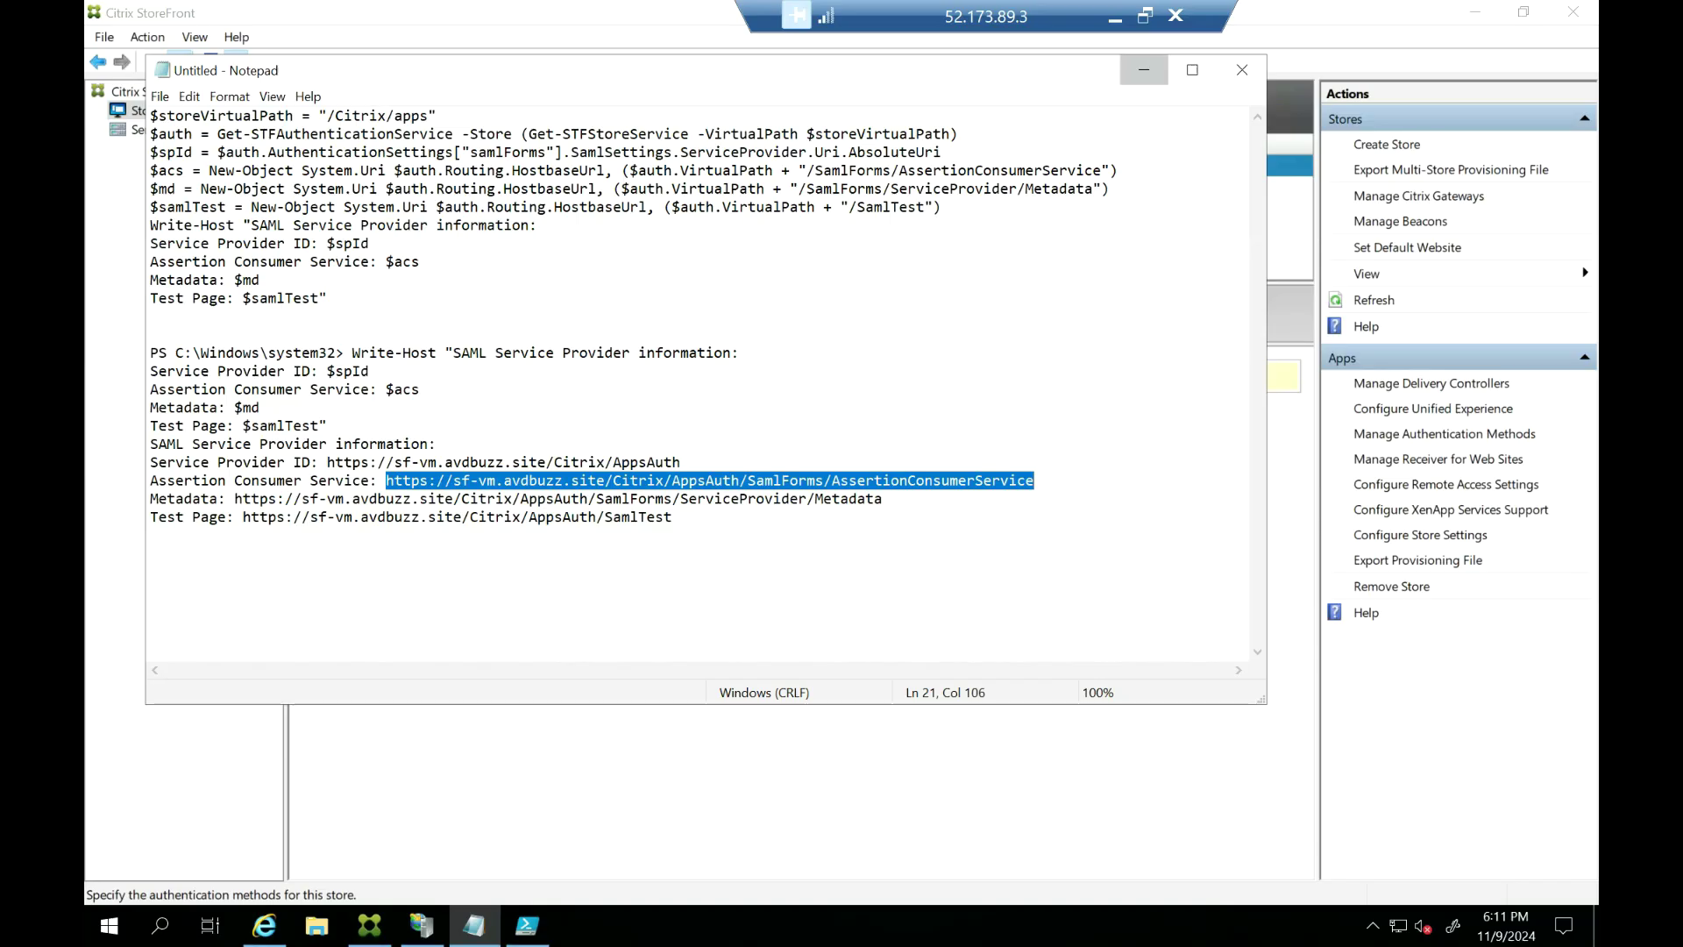
click(1144, 70)
click(317, 925)
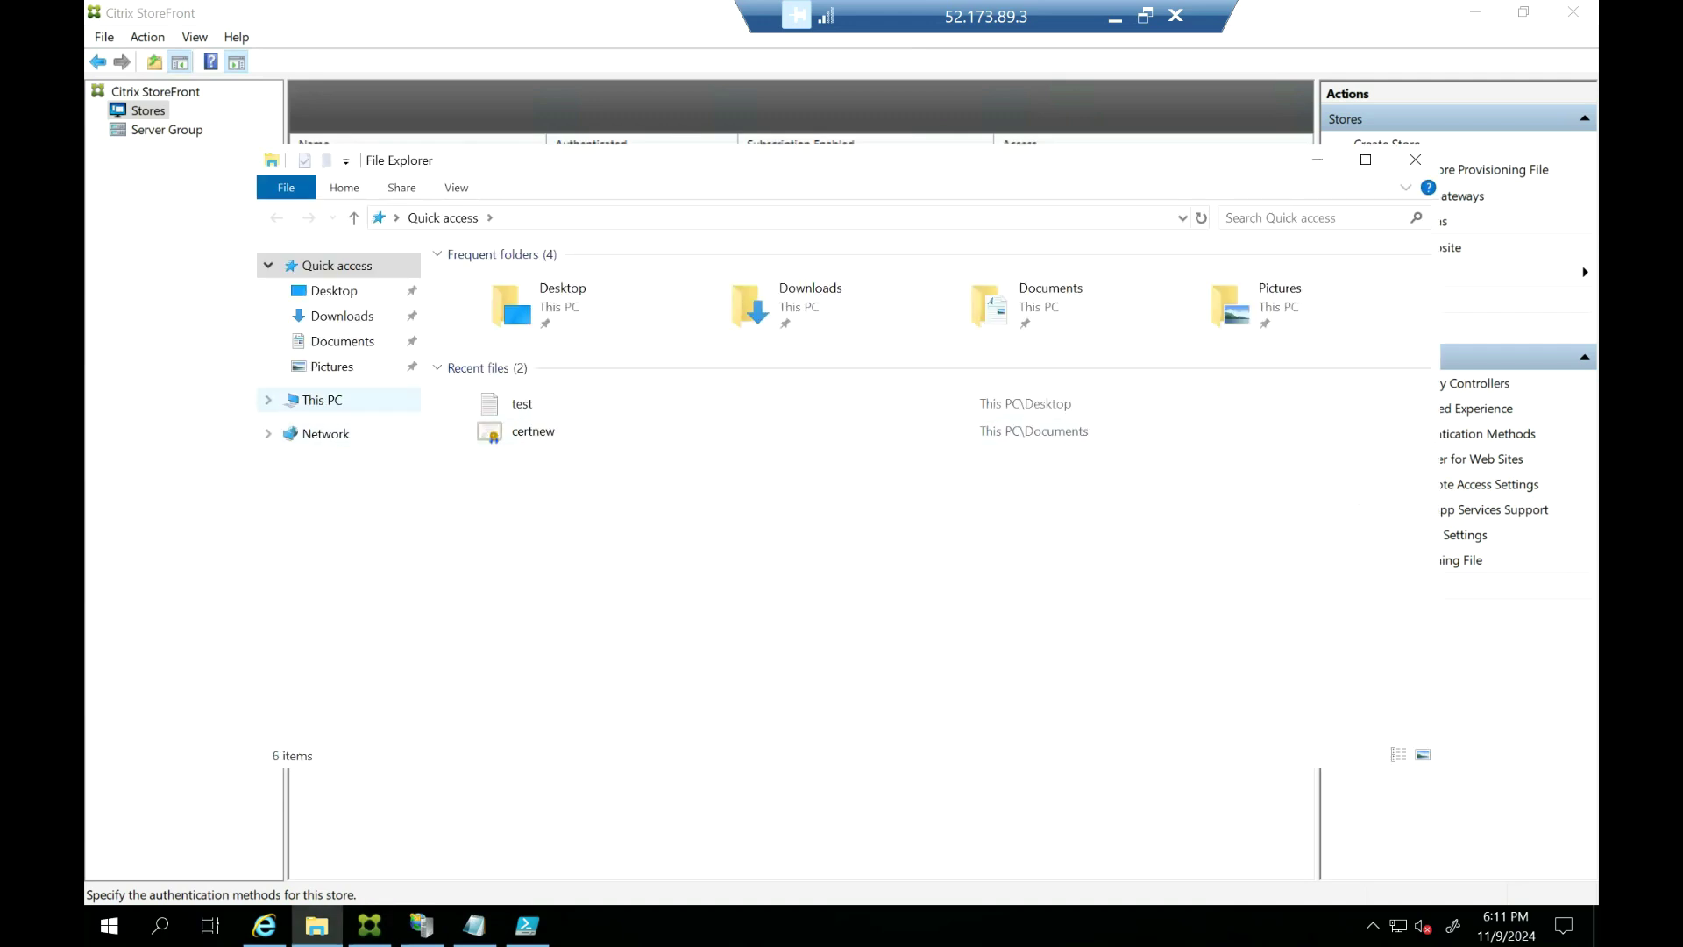
click(322, 400)
click(570, 501)
double_click(569, 502)
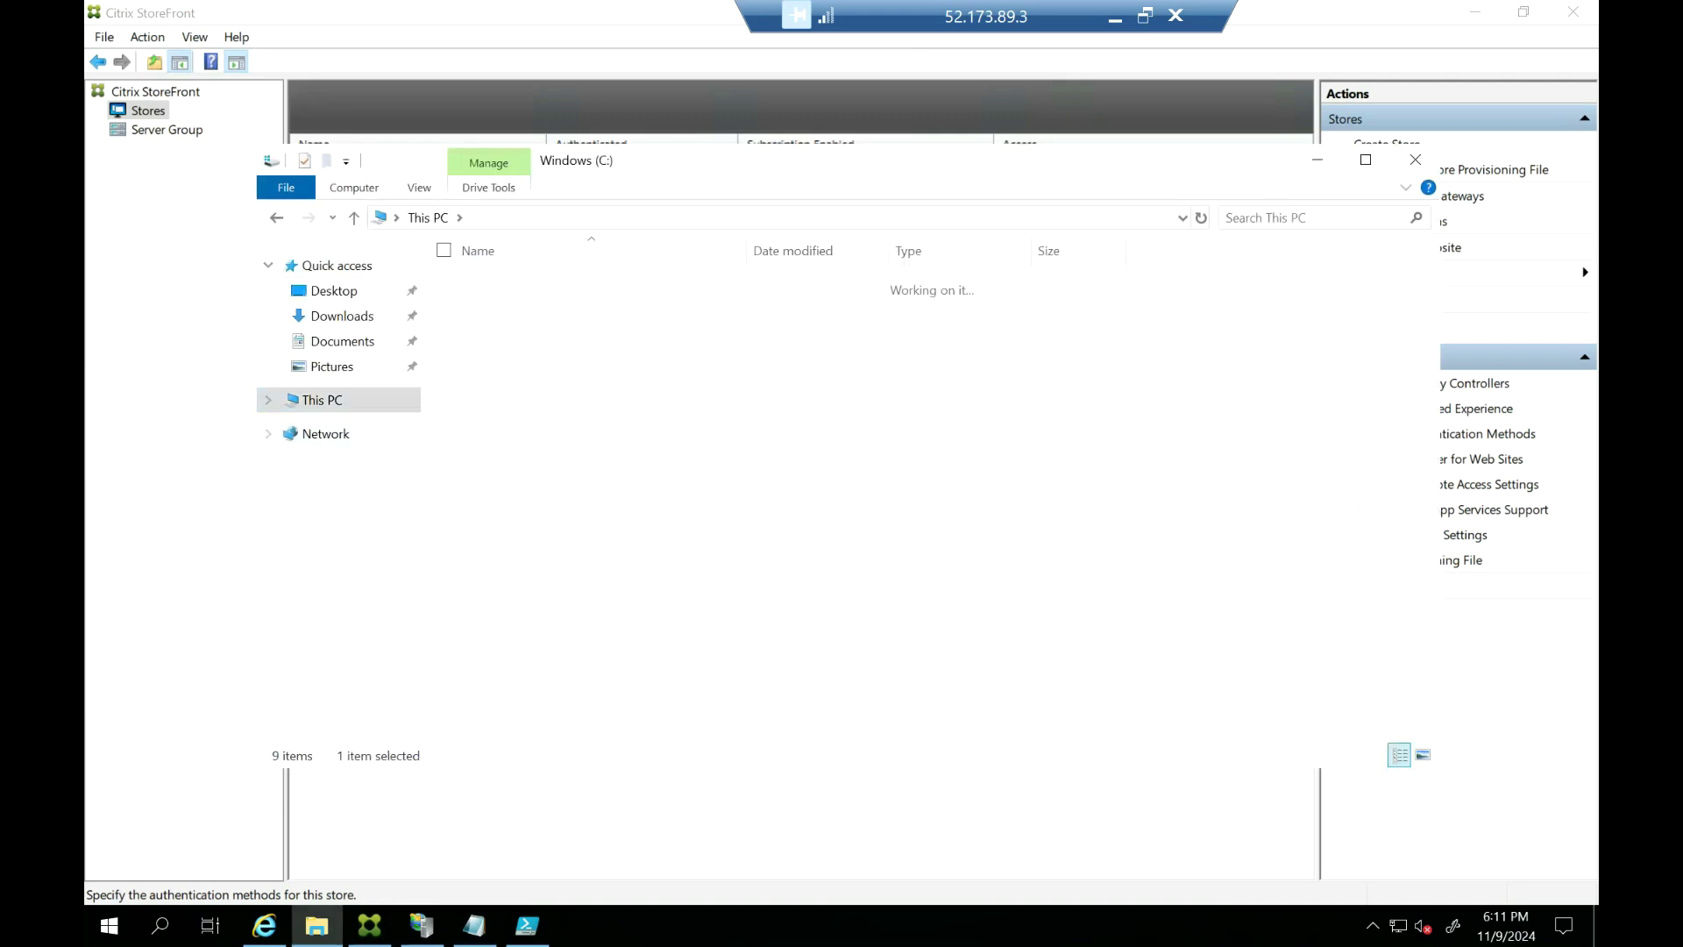
double_click(496, 418)
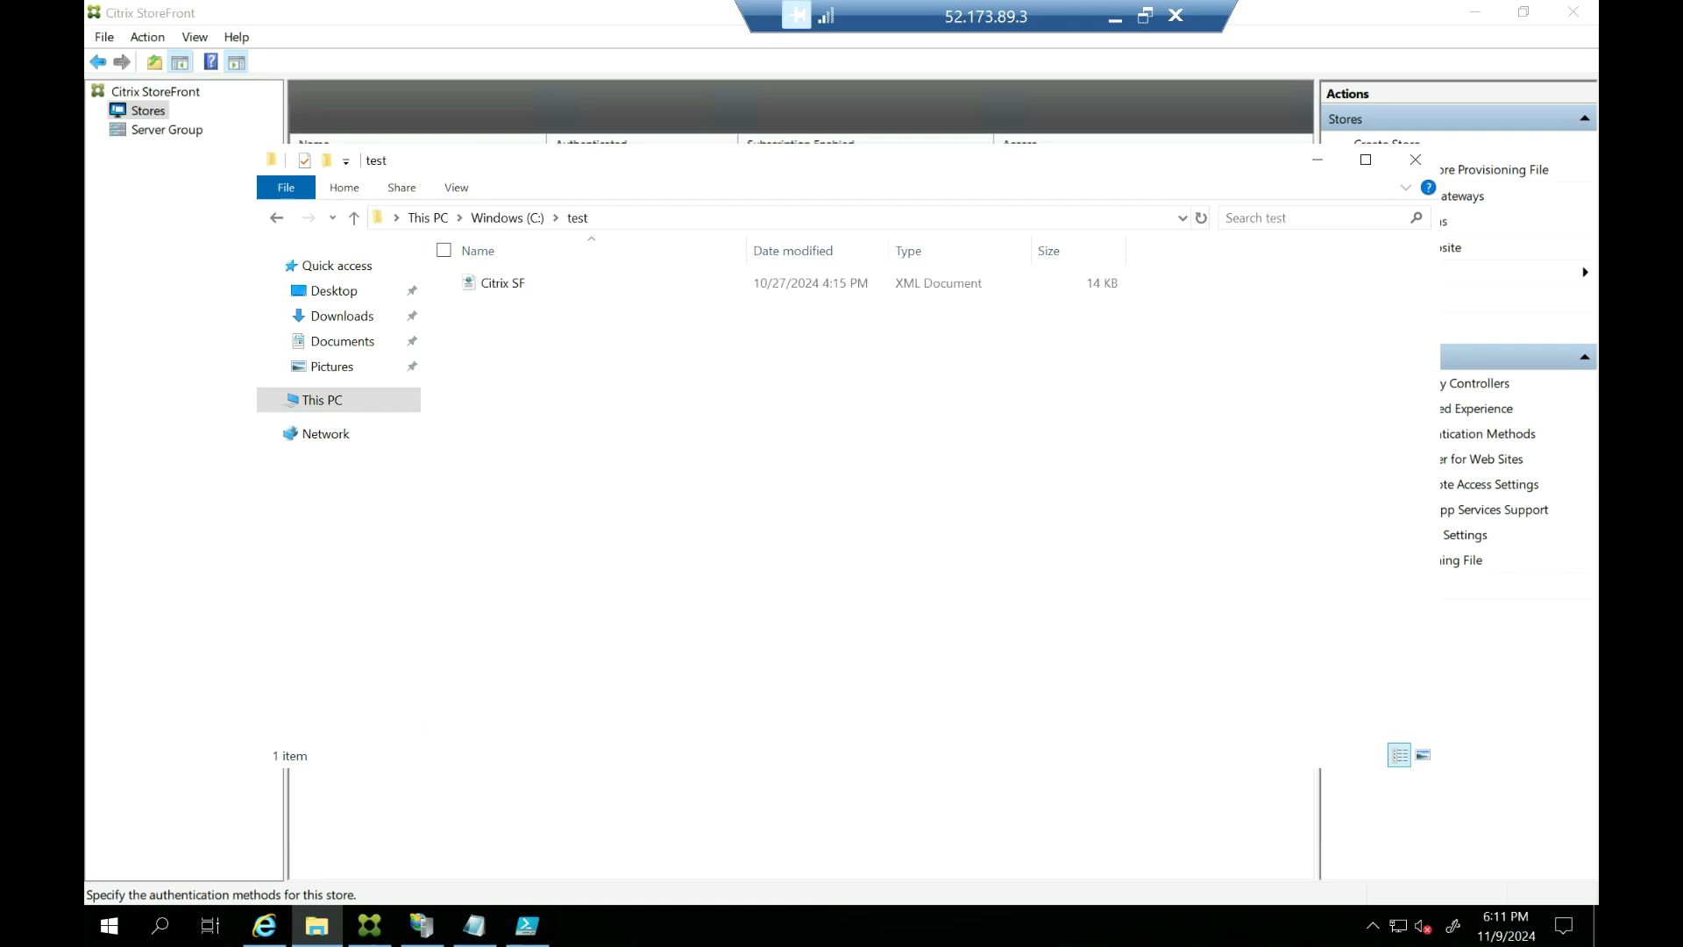
right_click(537, 366)
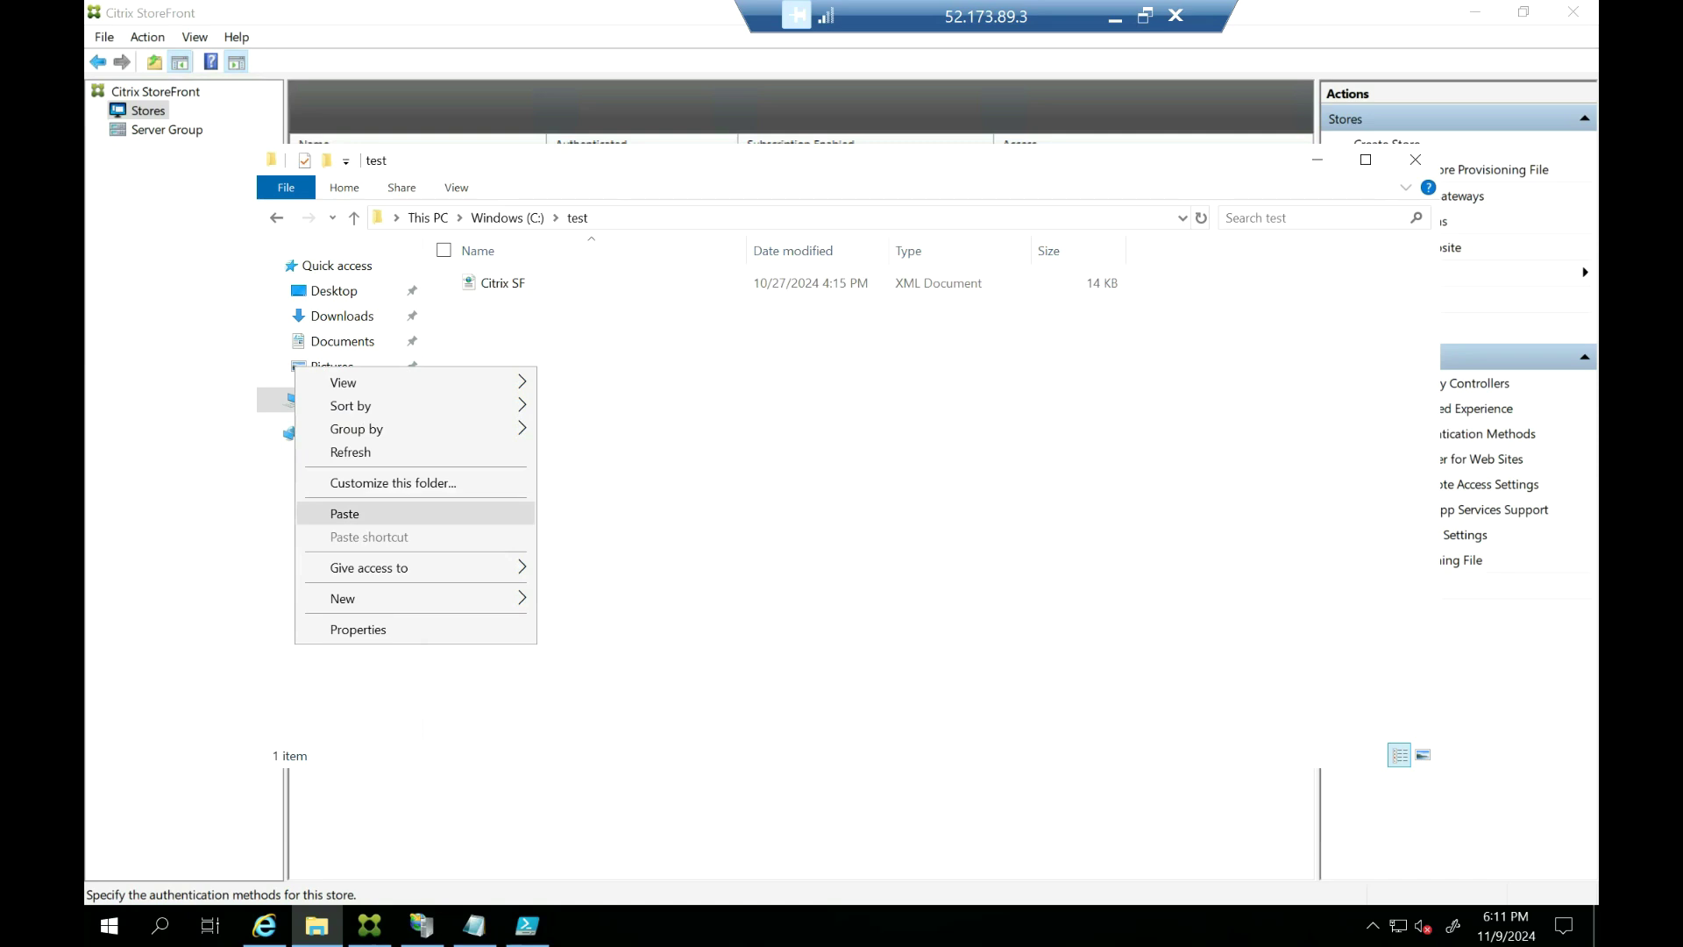
click(345, 514)
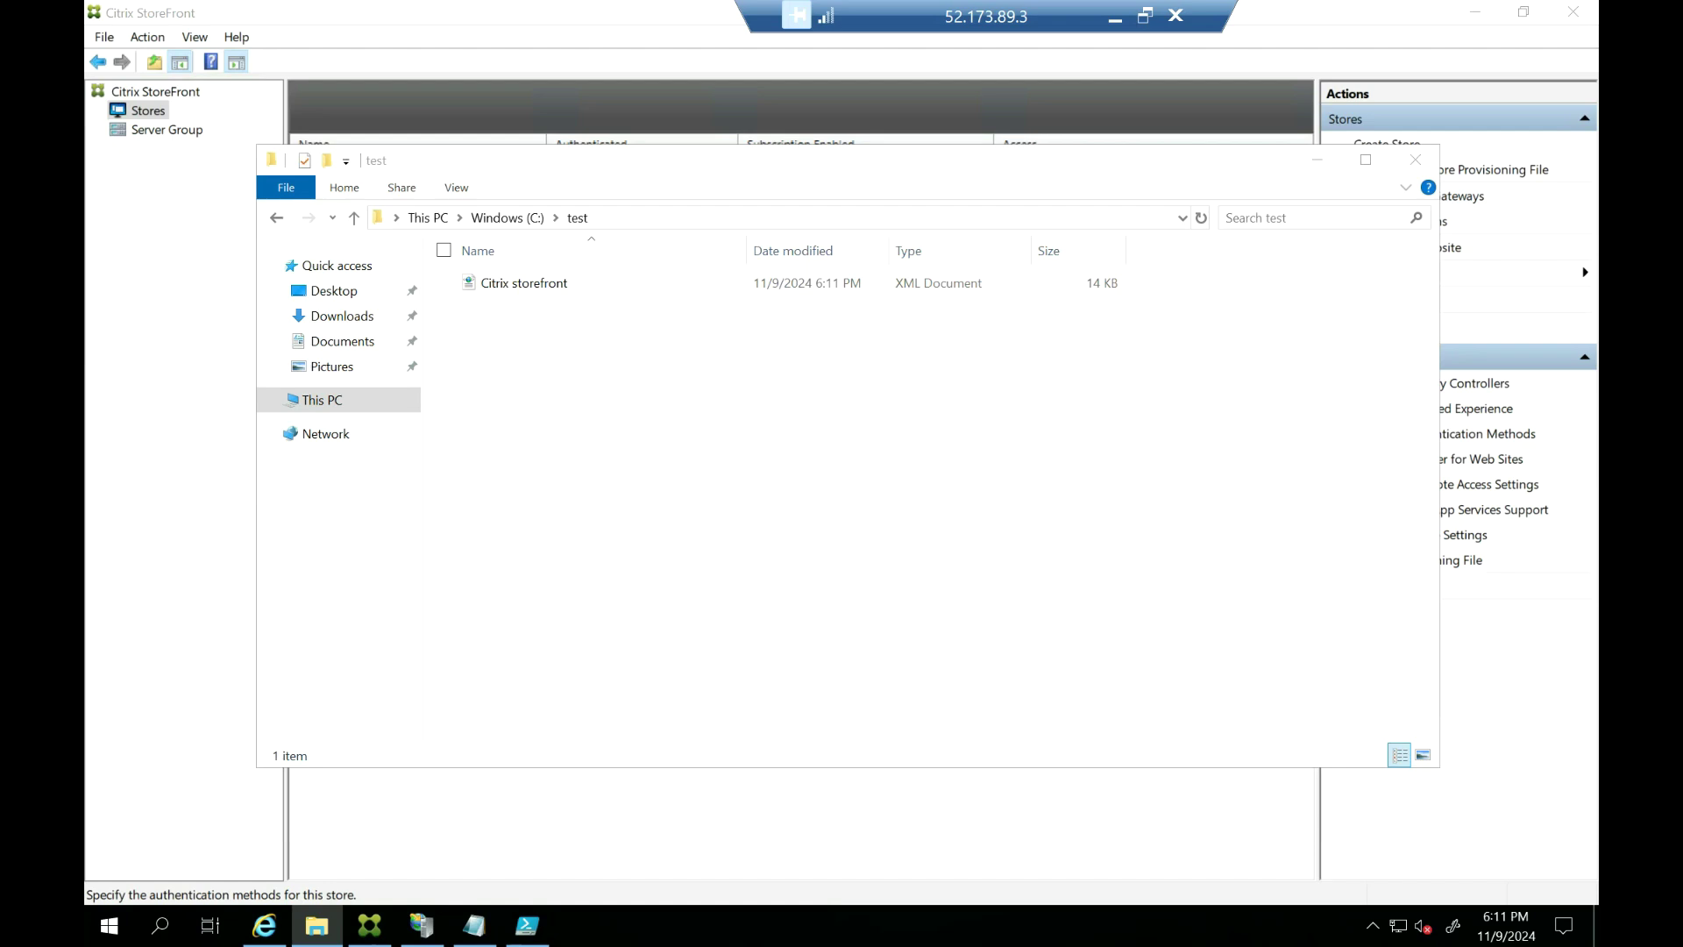
Copy the Citrix storefront XML file's full path from C:\test and paste it into Notepad below the Test Page line
right_click(536, 284)
key(Escape)
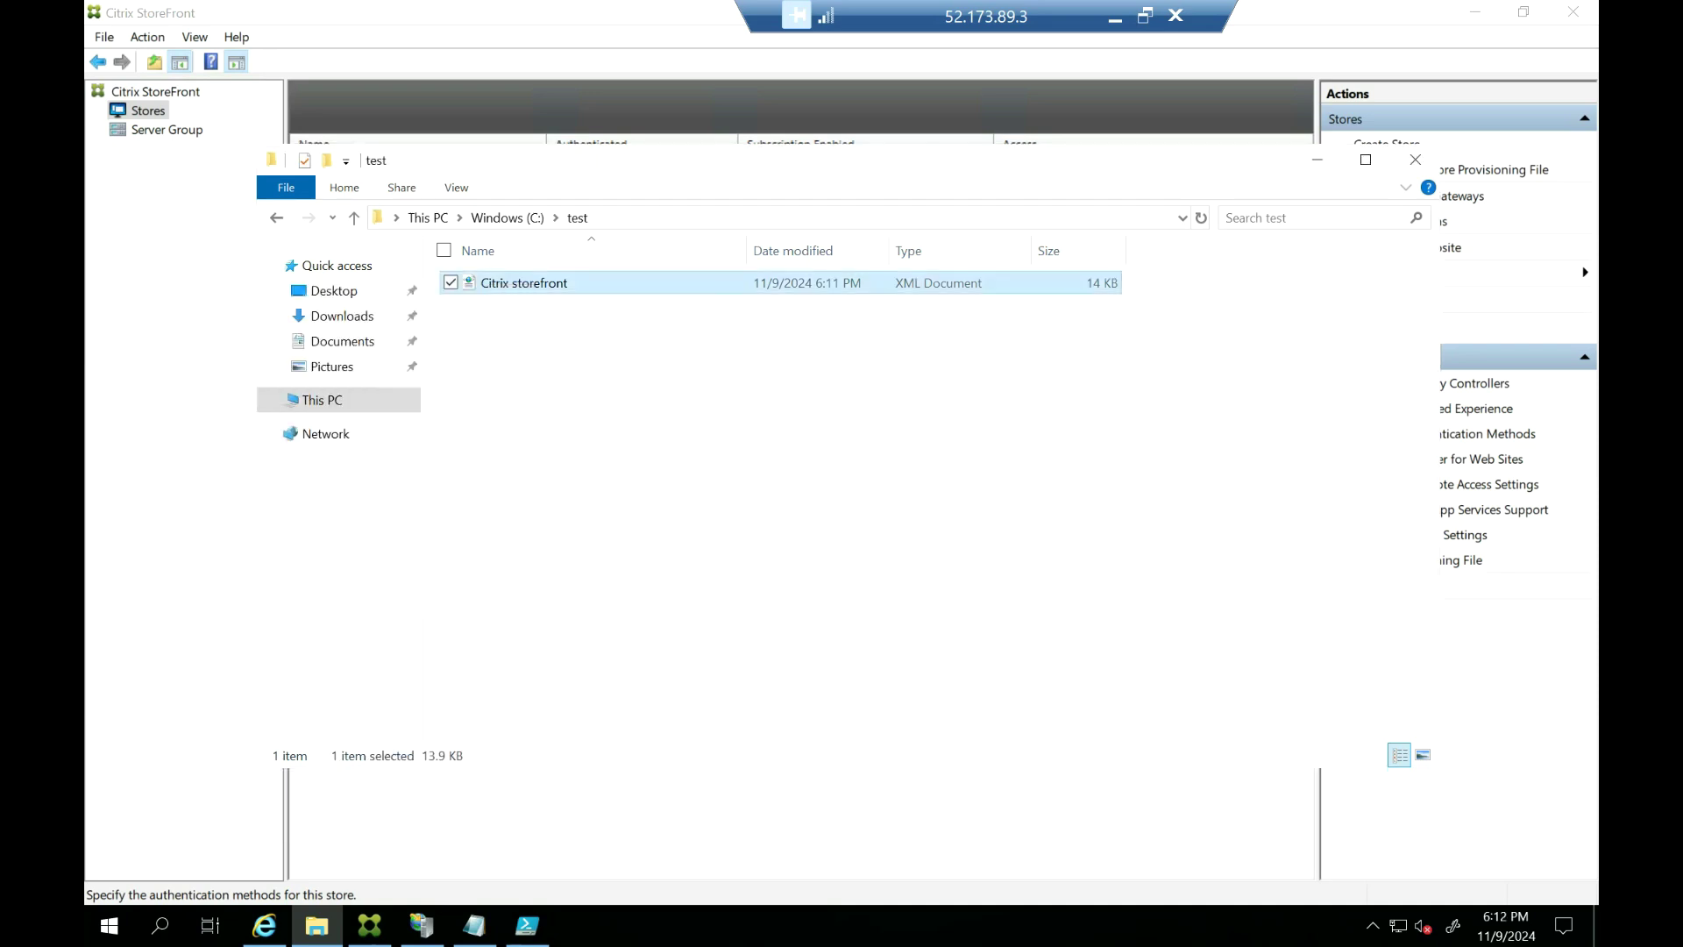
click(789, 483)
click(524, 283)
right_click(524, 282)
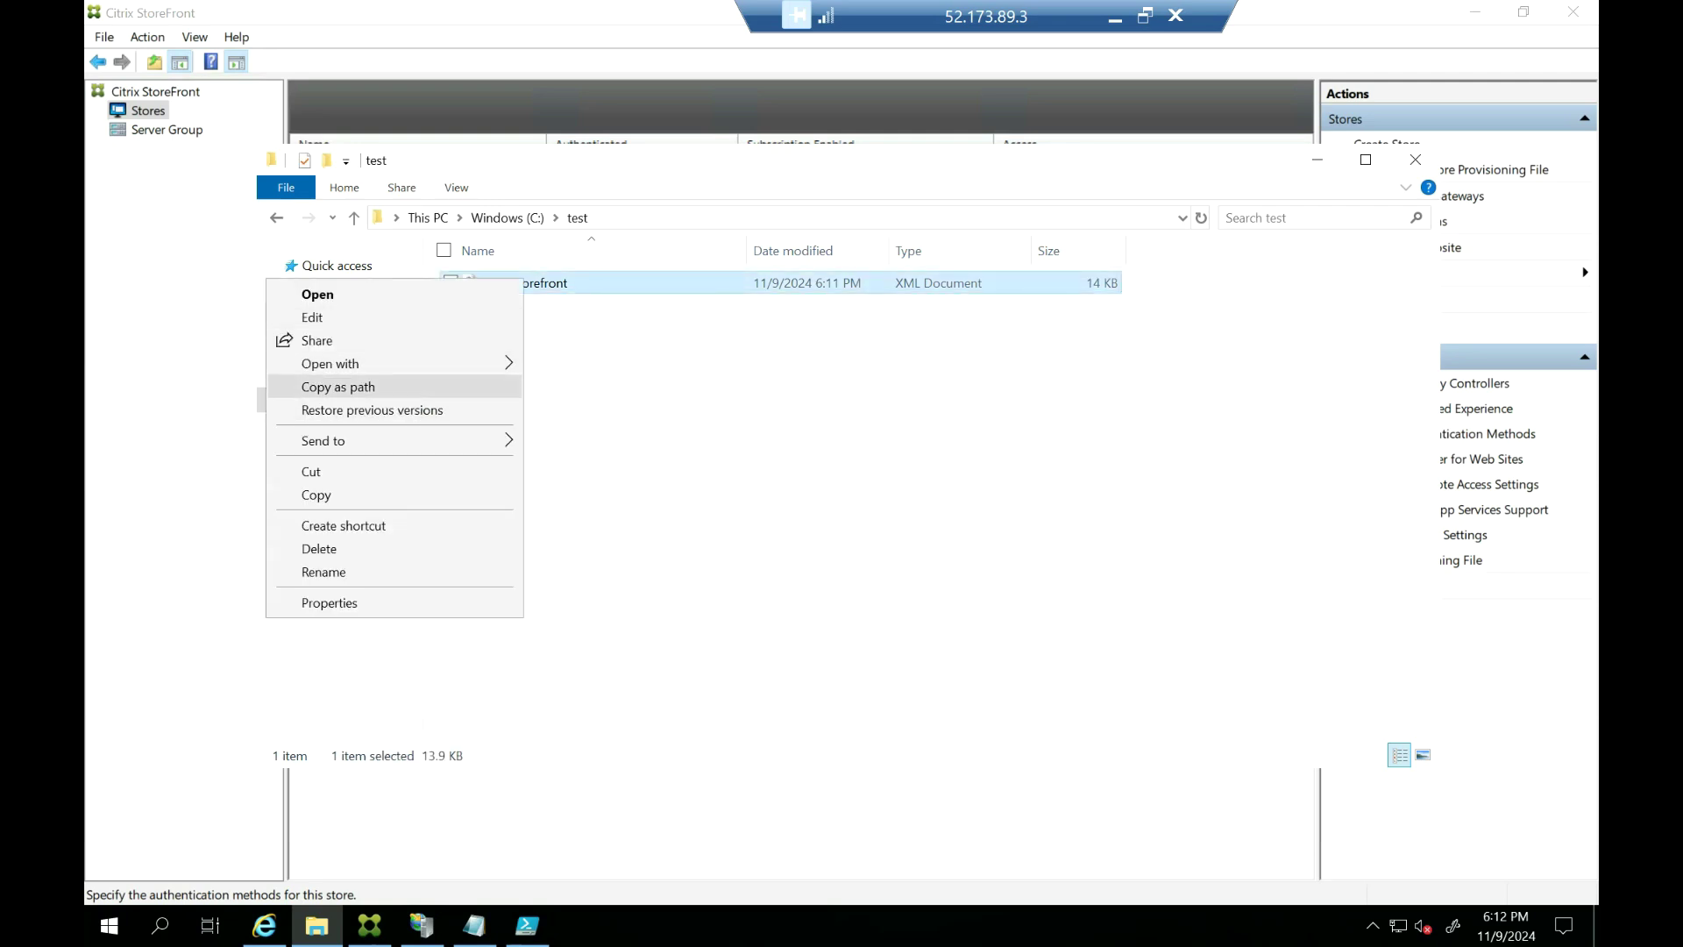
click(351, 386)
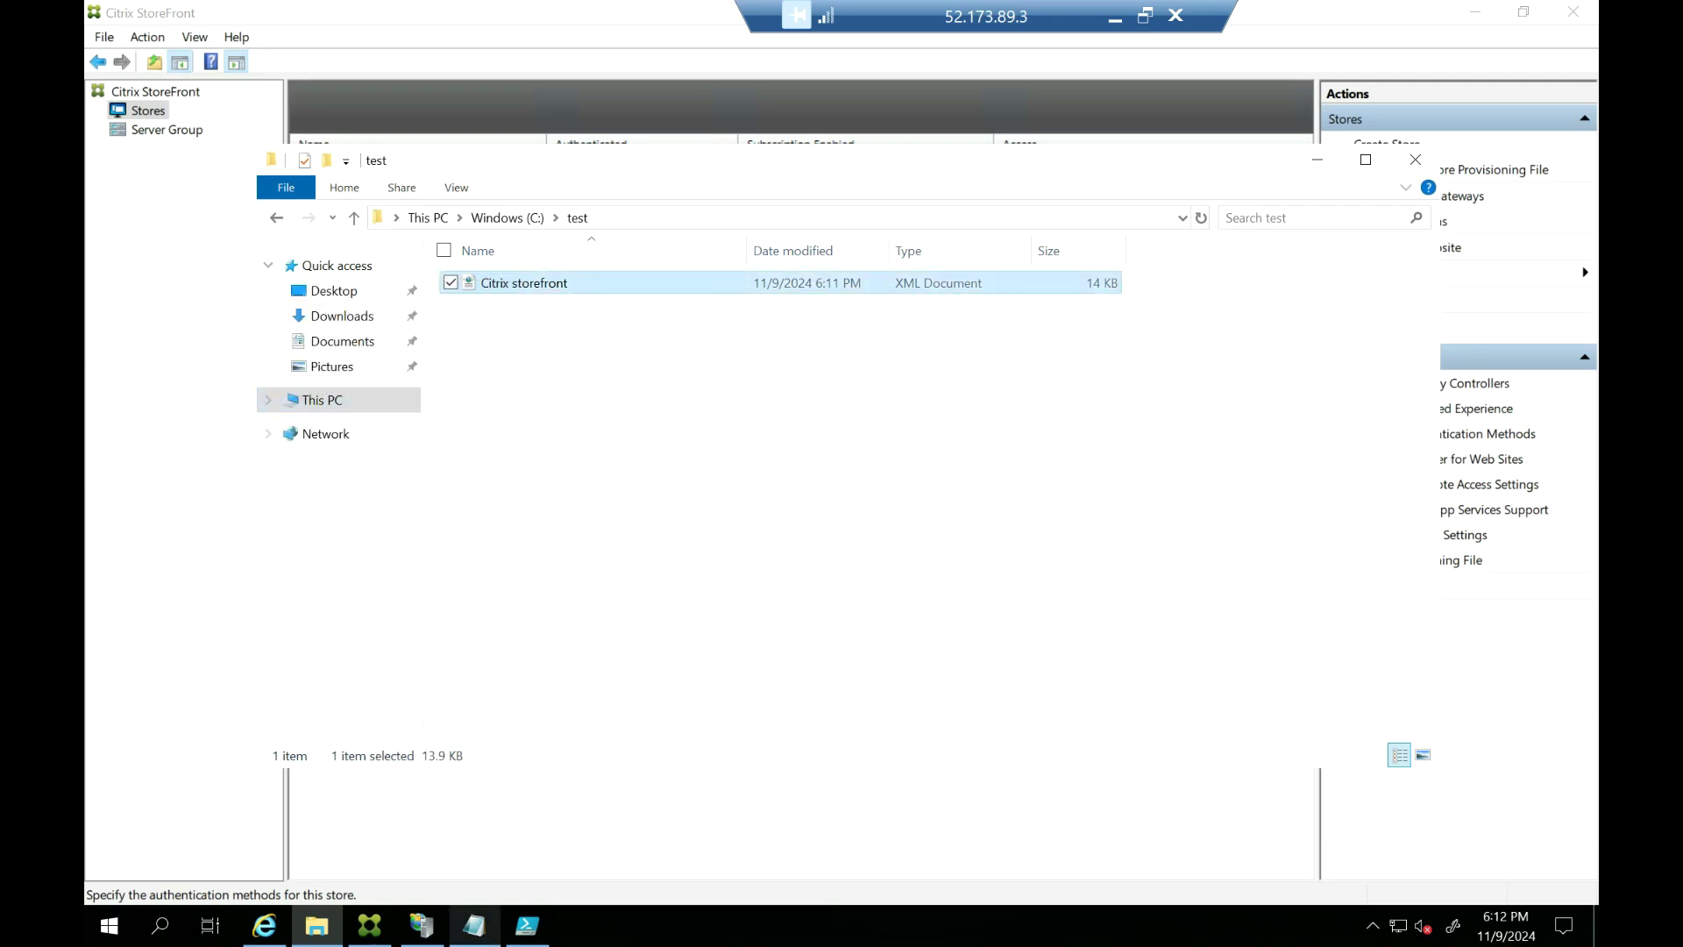
click(474, 925)
click(673, 517)
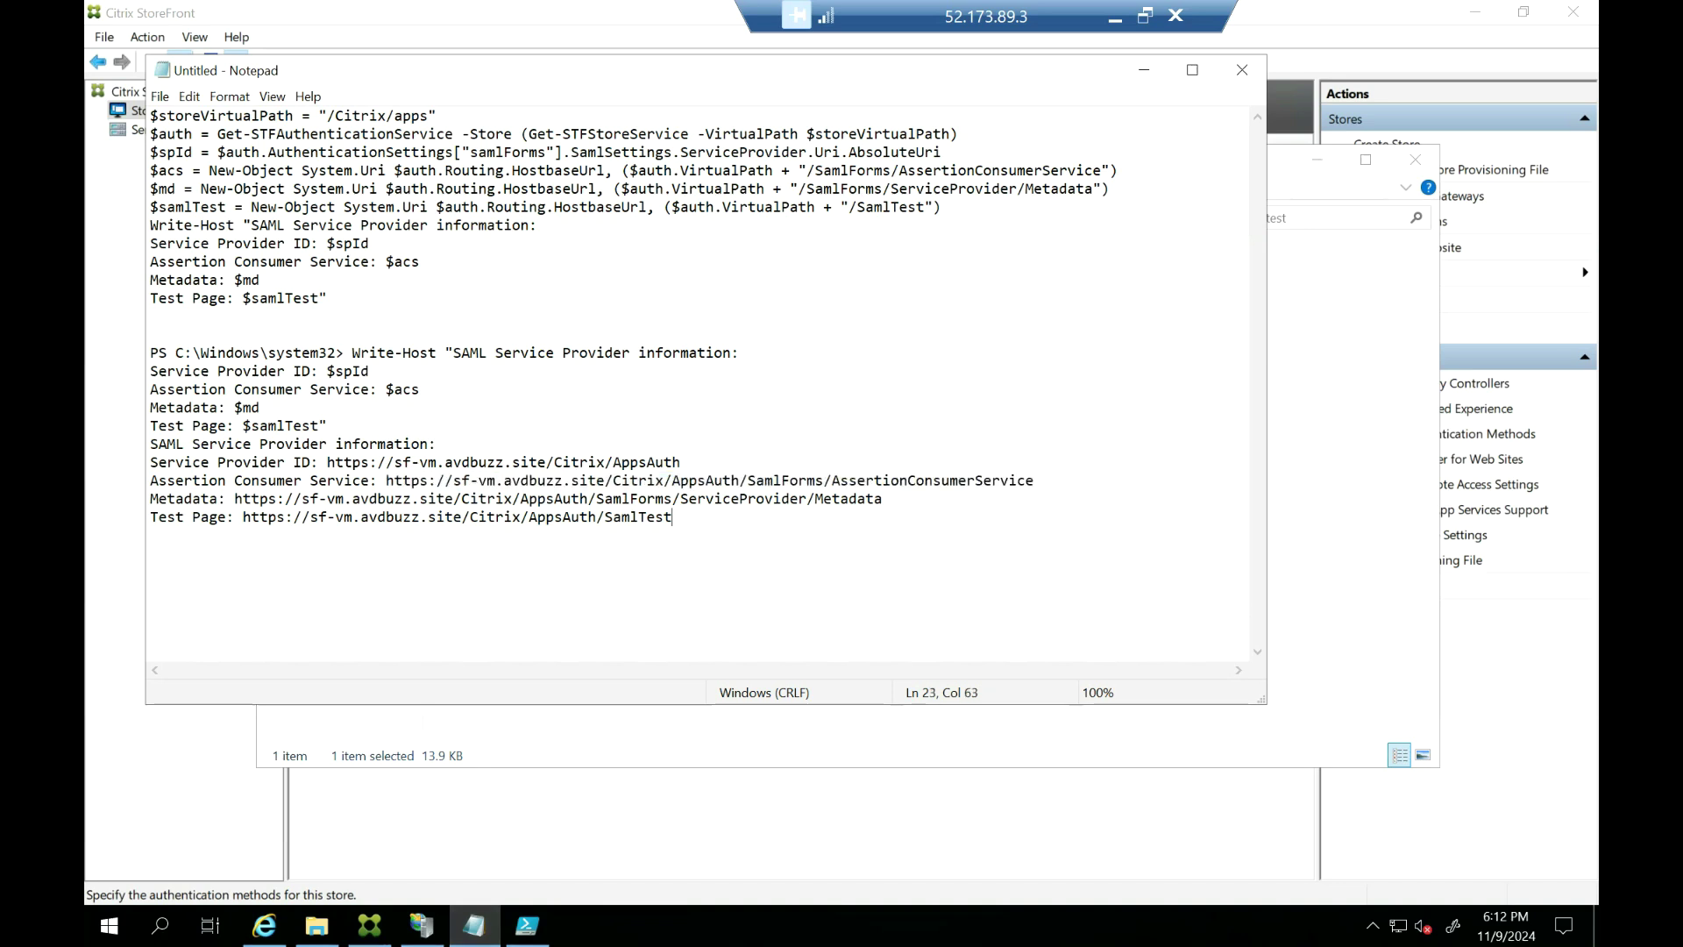
key(Return)
key(Return)
key(ctrl+v)
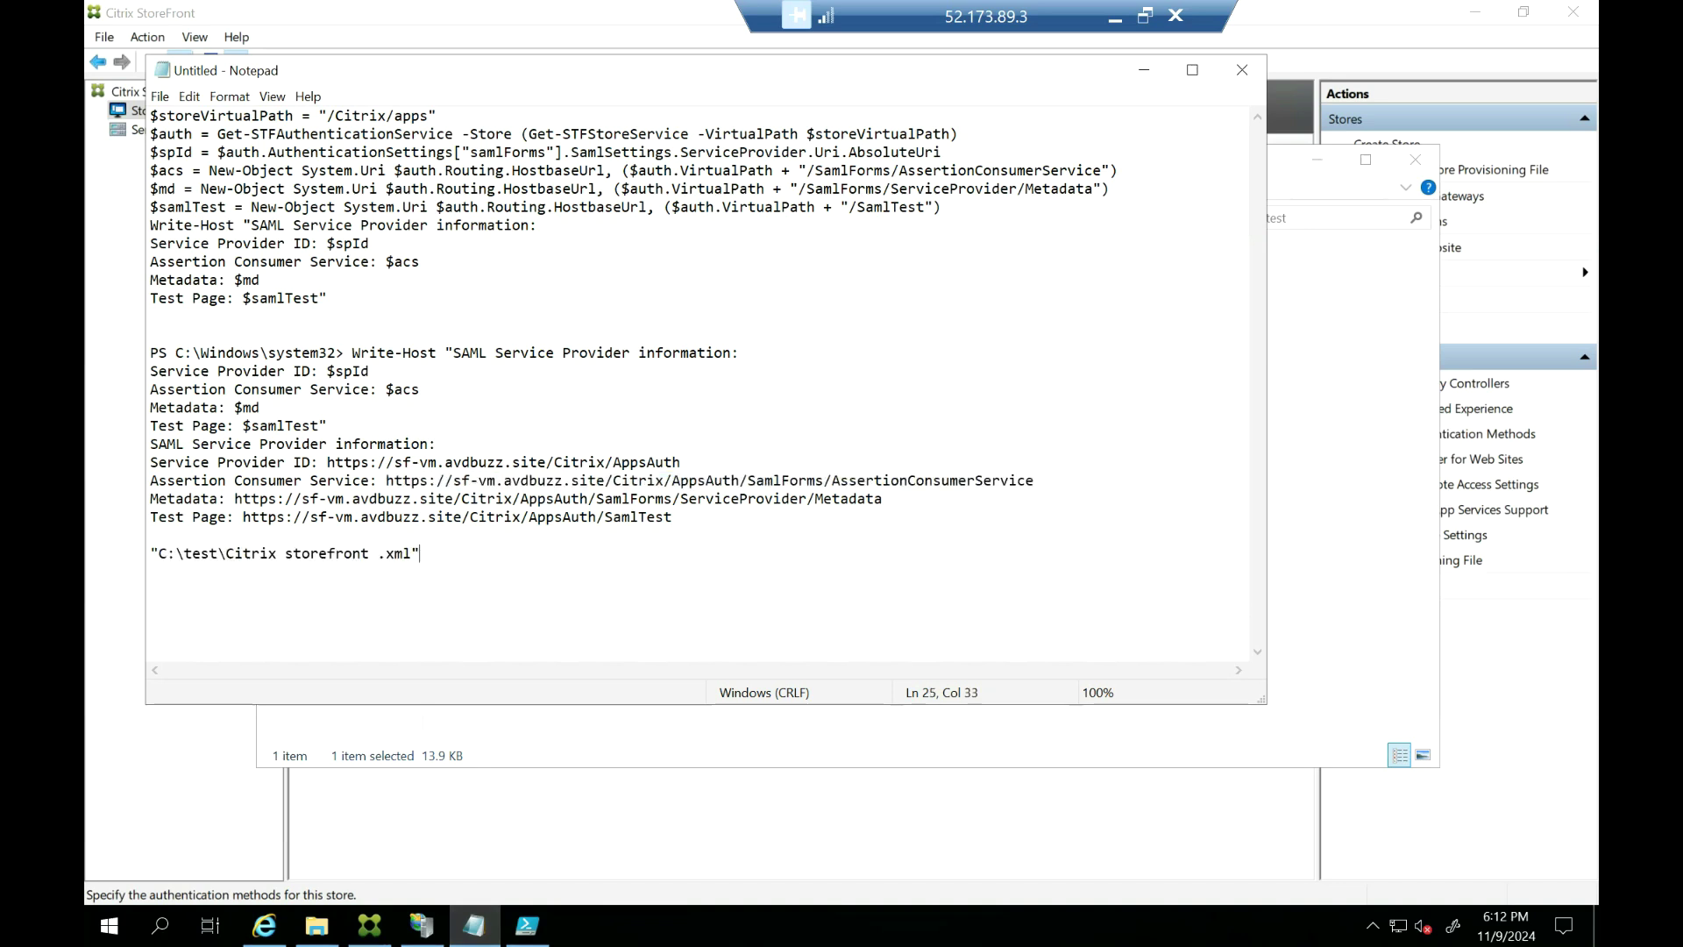
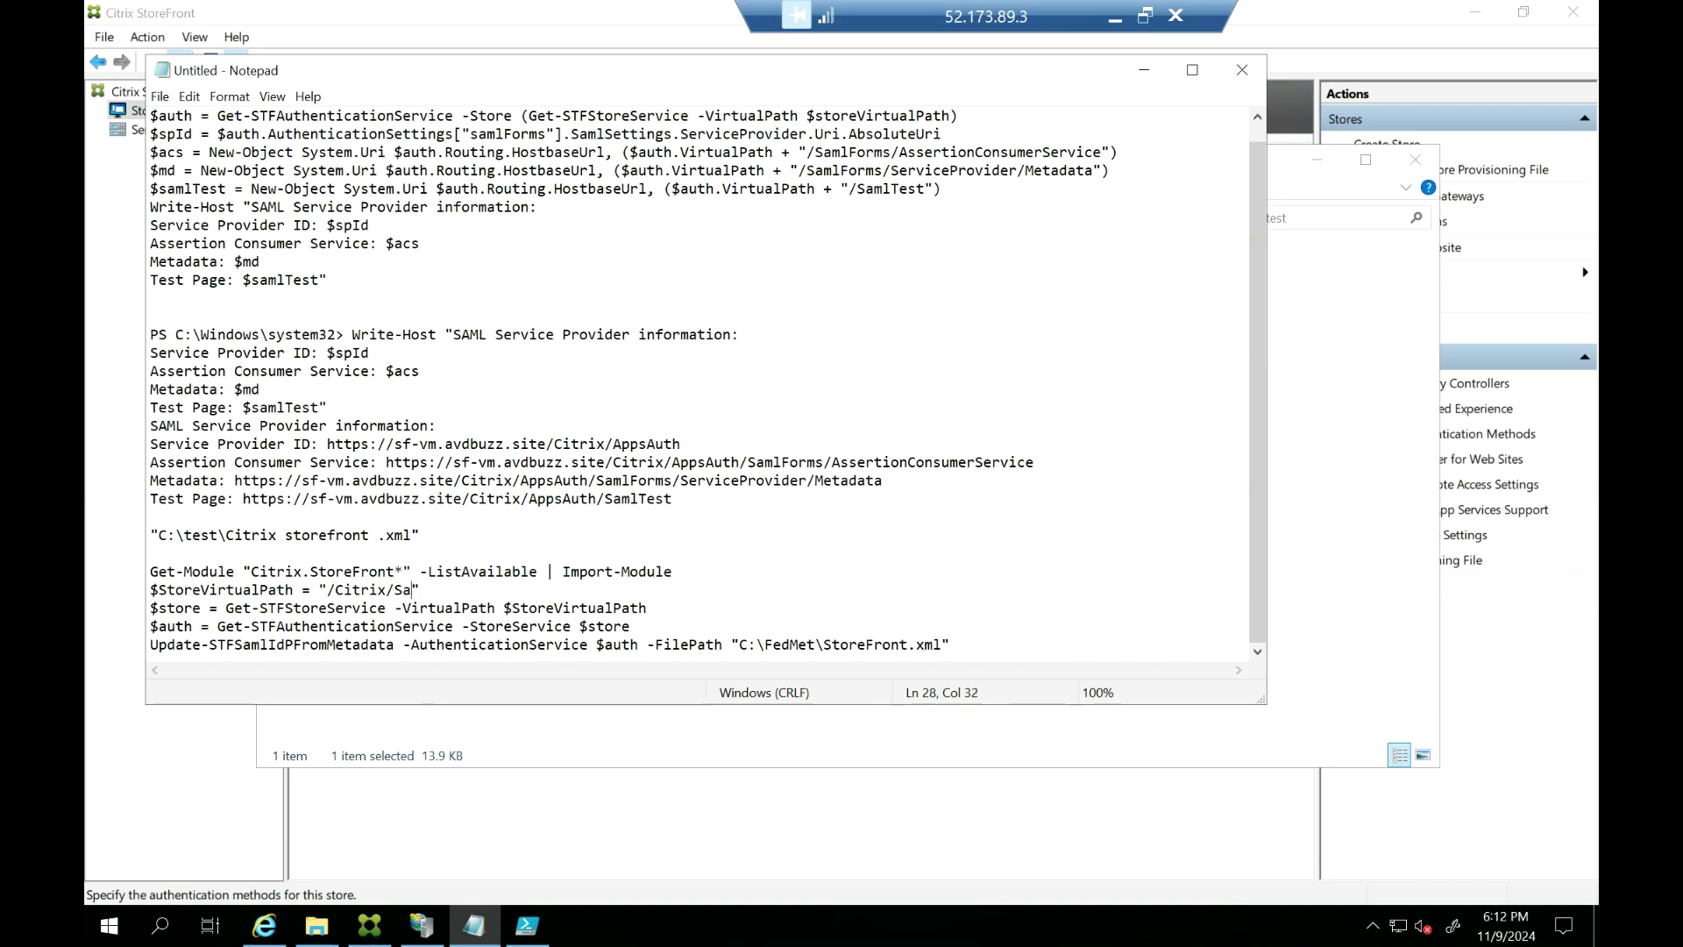
Set the script's $StoreVirtualPath to "/Citrix/apps" and its metadata -FilePath to "C:\test\Citrix storefront .xml"
text(apps)
drag(412, 535, 159, 534)
right_click(159, 535)
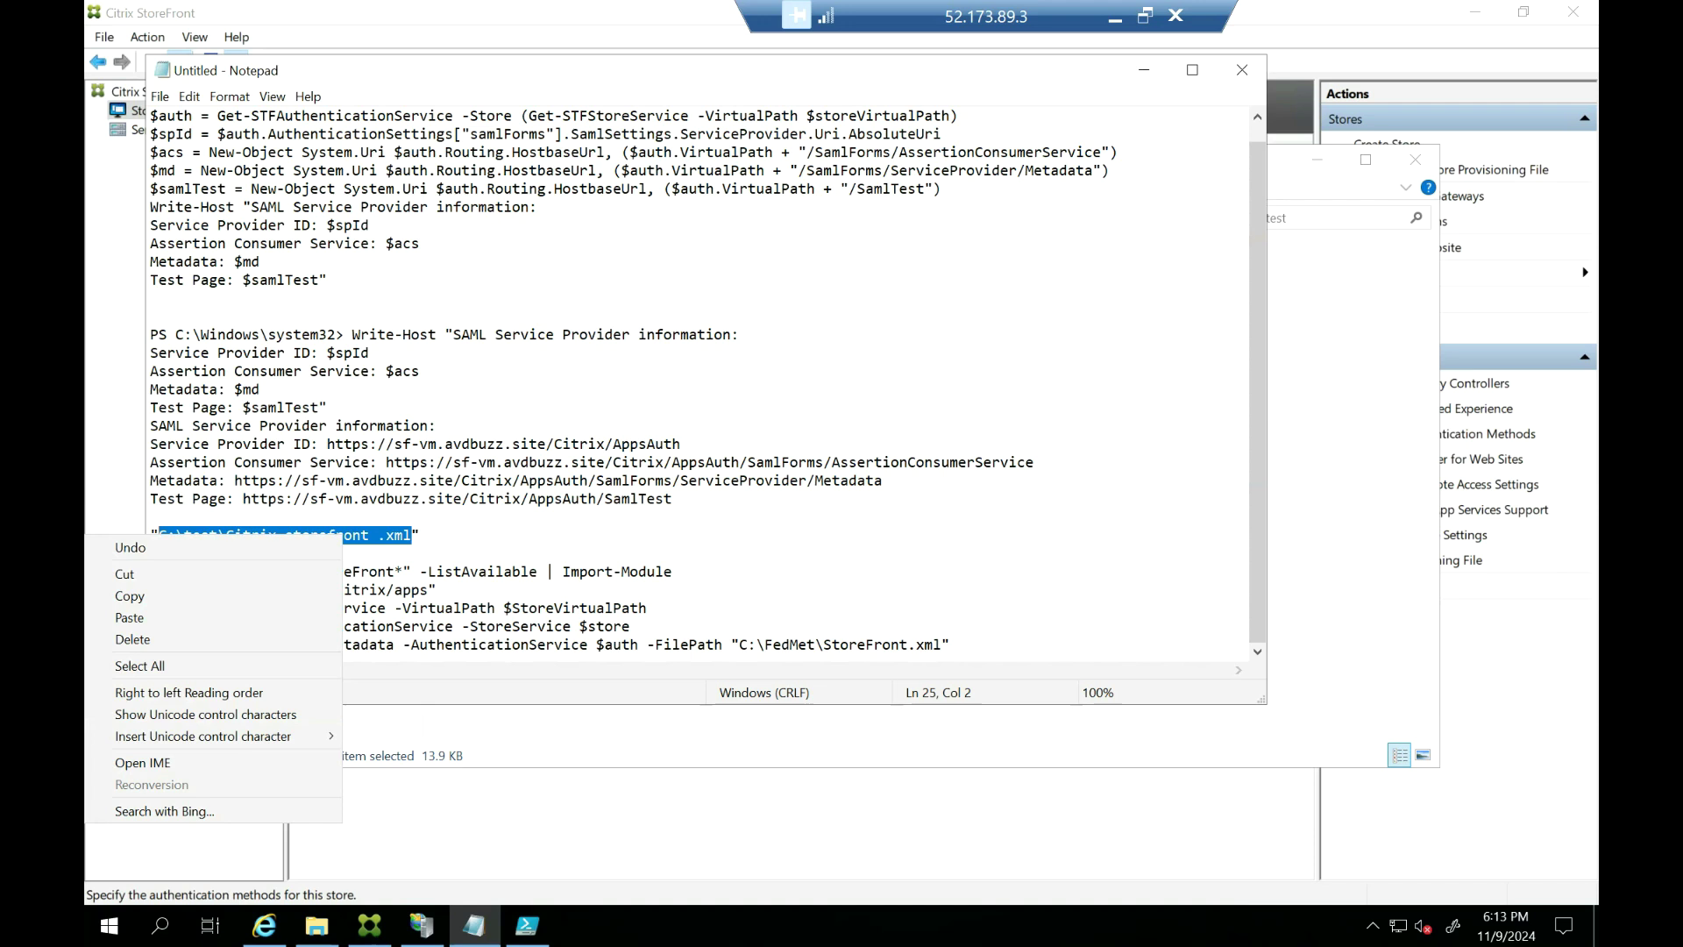
click(140, 596)
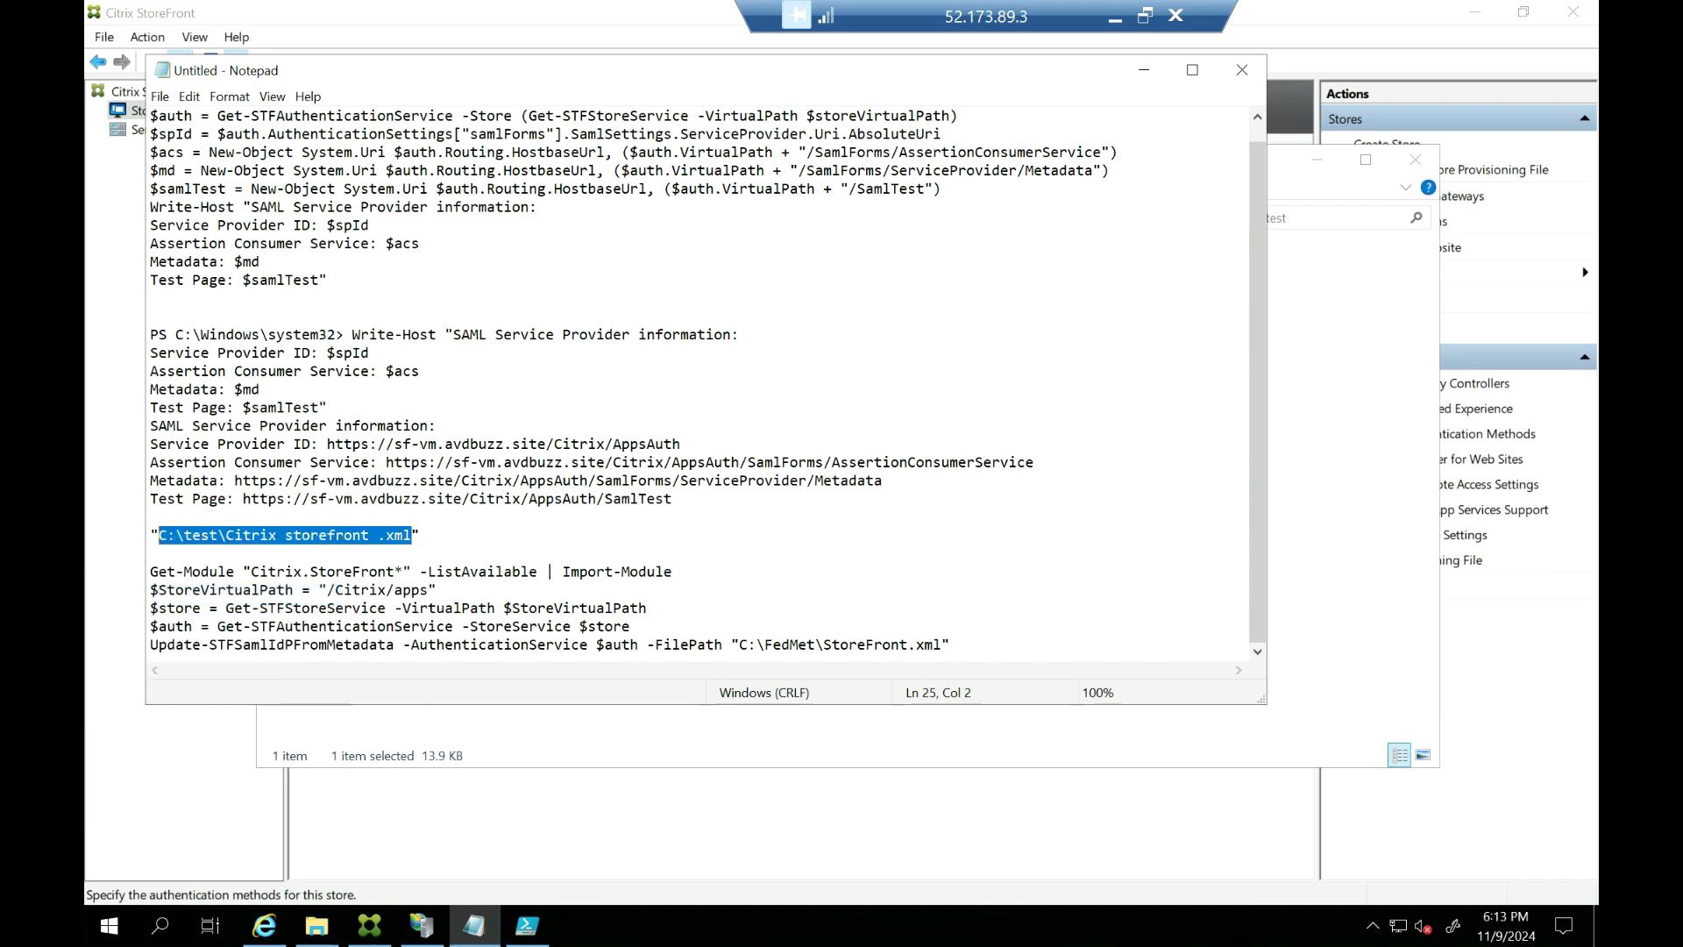
drag(942, 644, 739, 644)
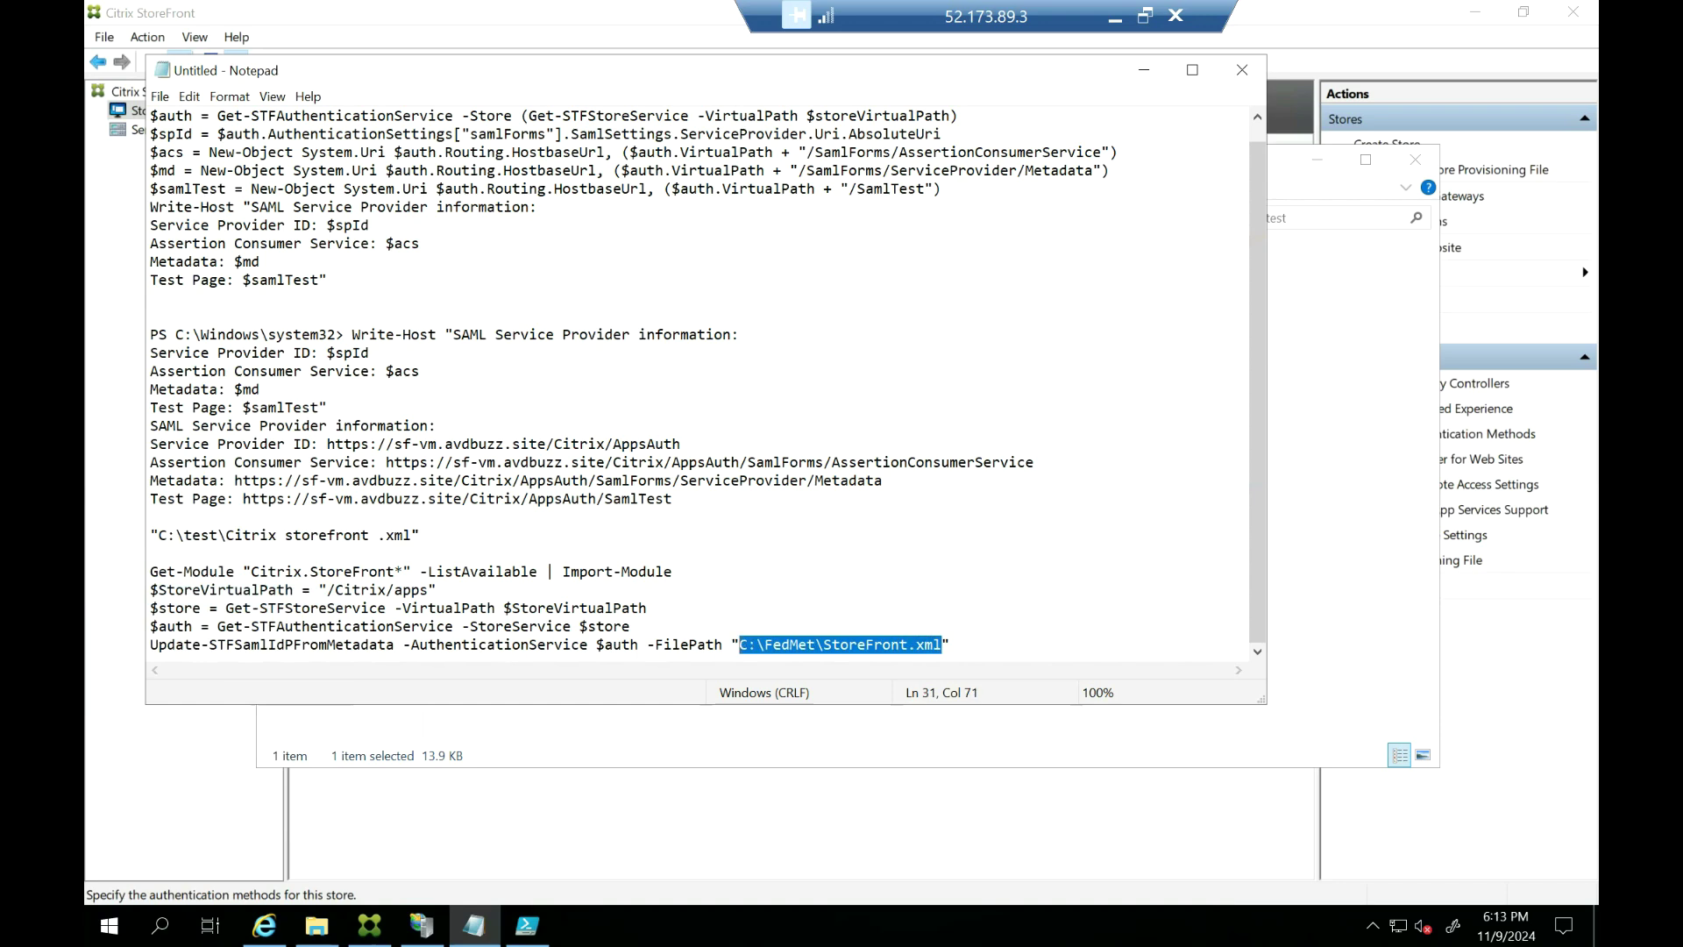
key(ctrl+v)
Copy the five-line metadata import script from Notepad and paste it below the existing script in PowerShell ISE, leaving blank lines between them
click(150, 553)
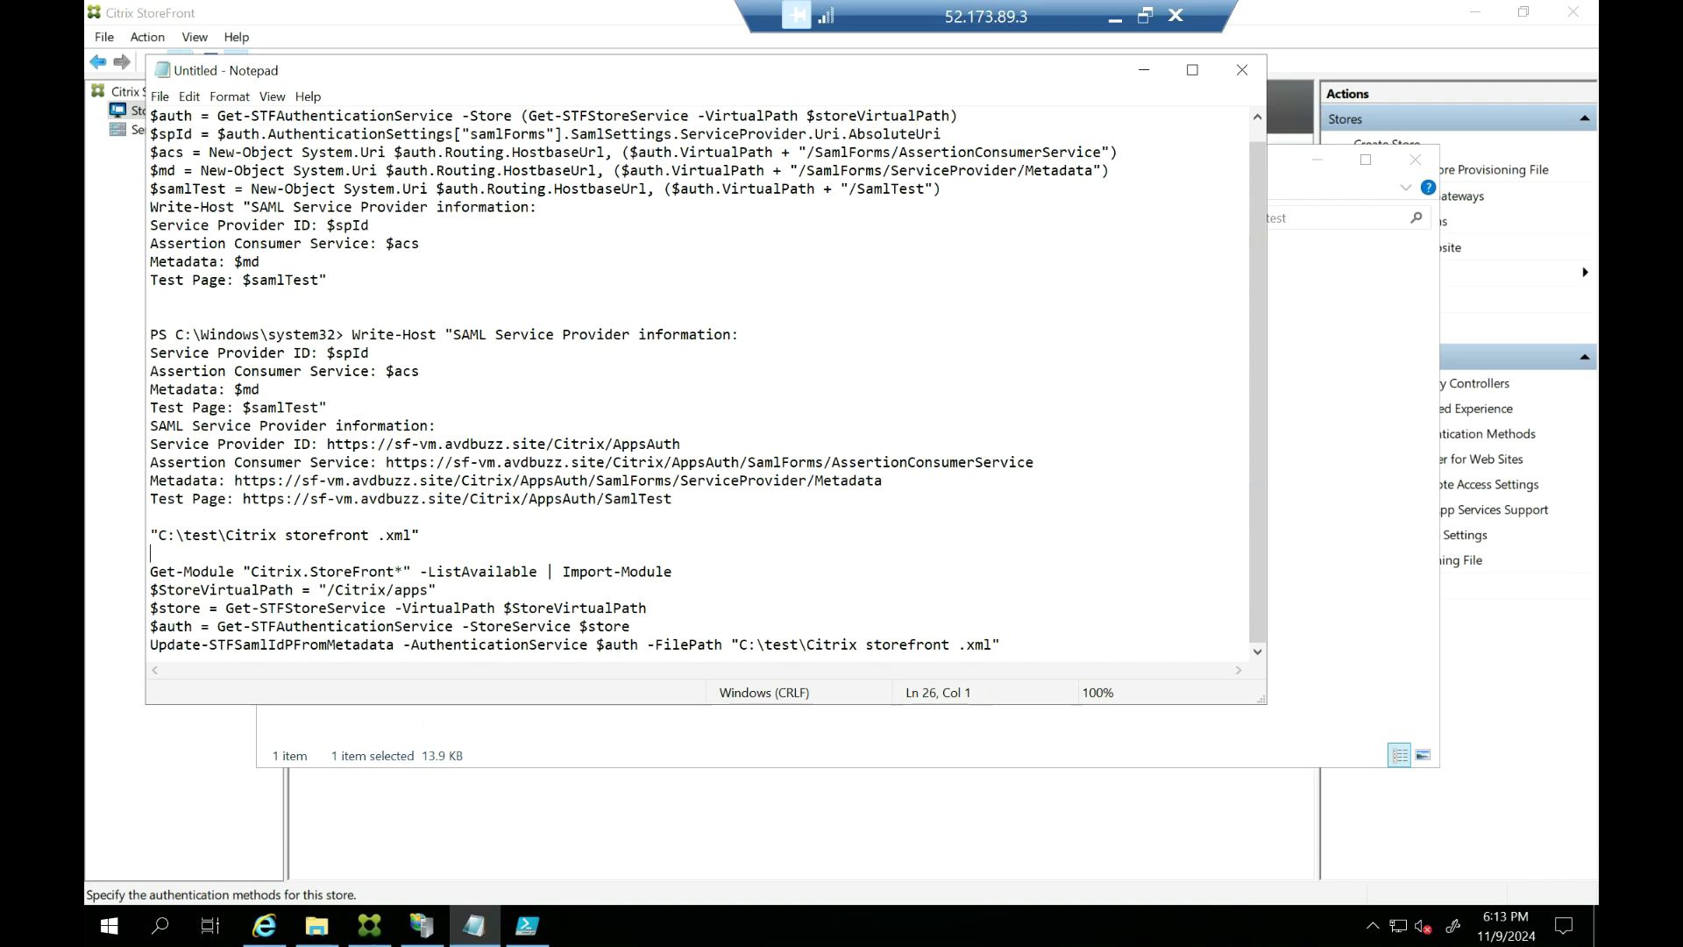
drag(151, 571, 1001, 644)
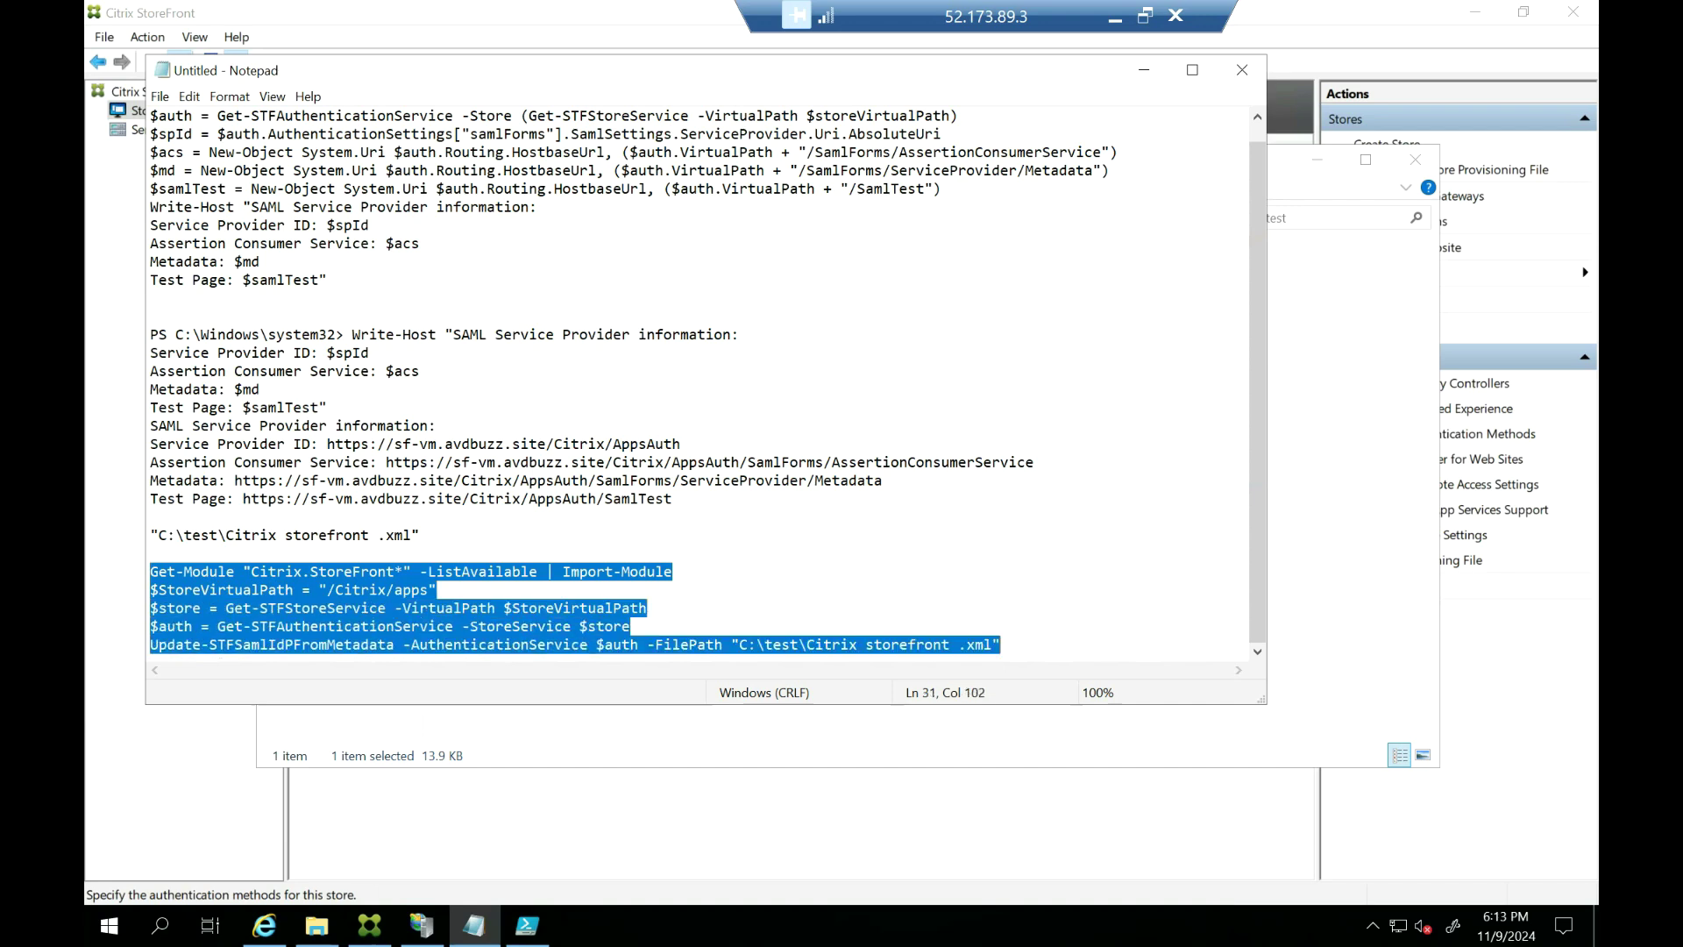
right_click(349, 584)
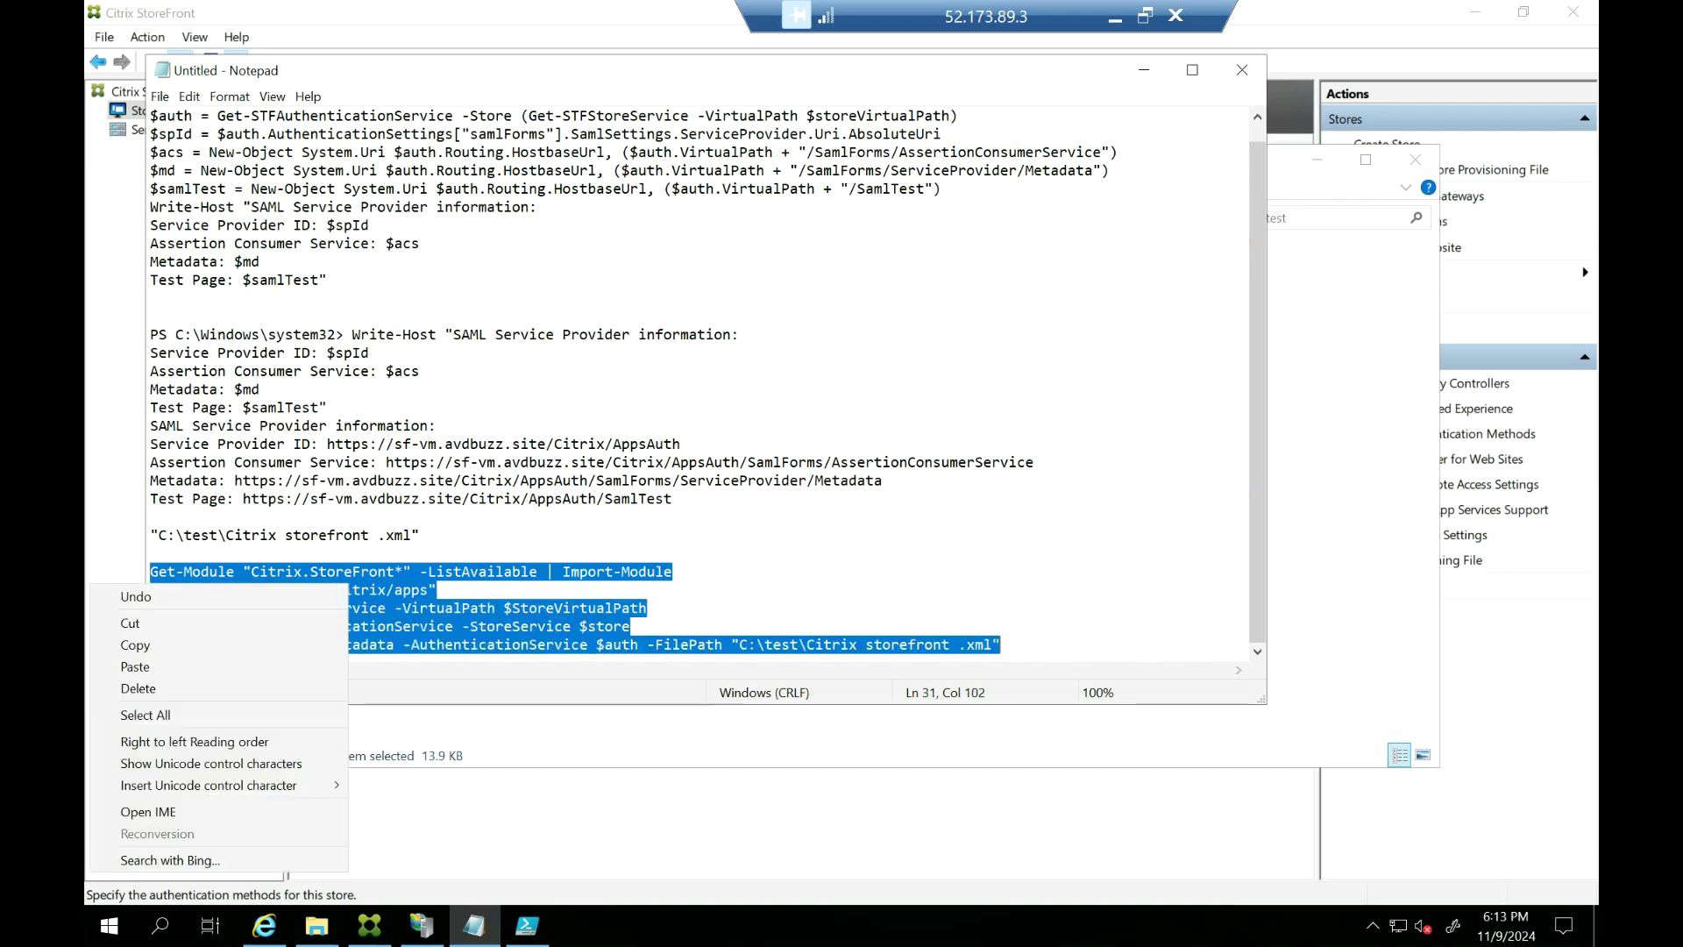
click(264, 643)
click(527, 925)
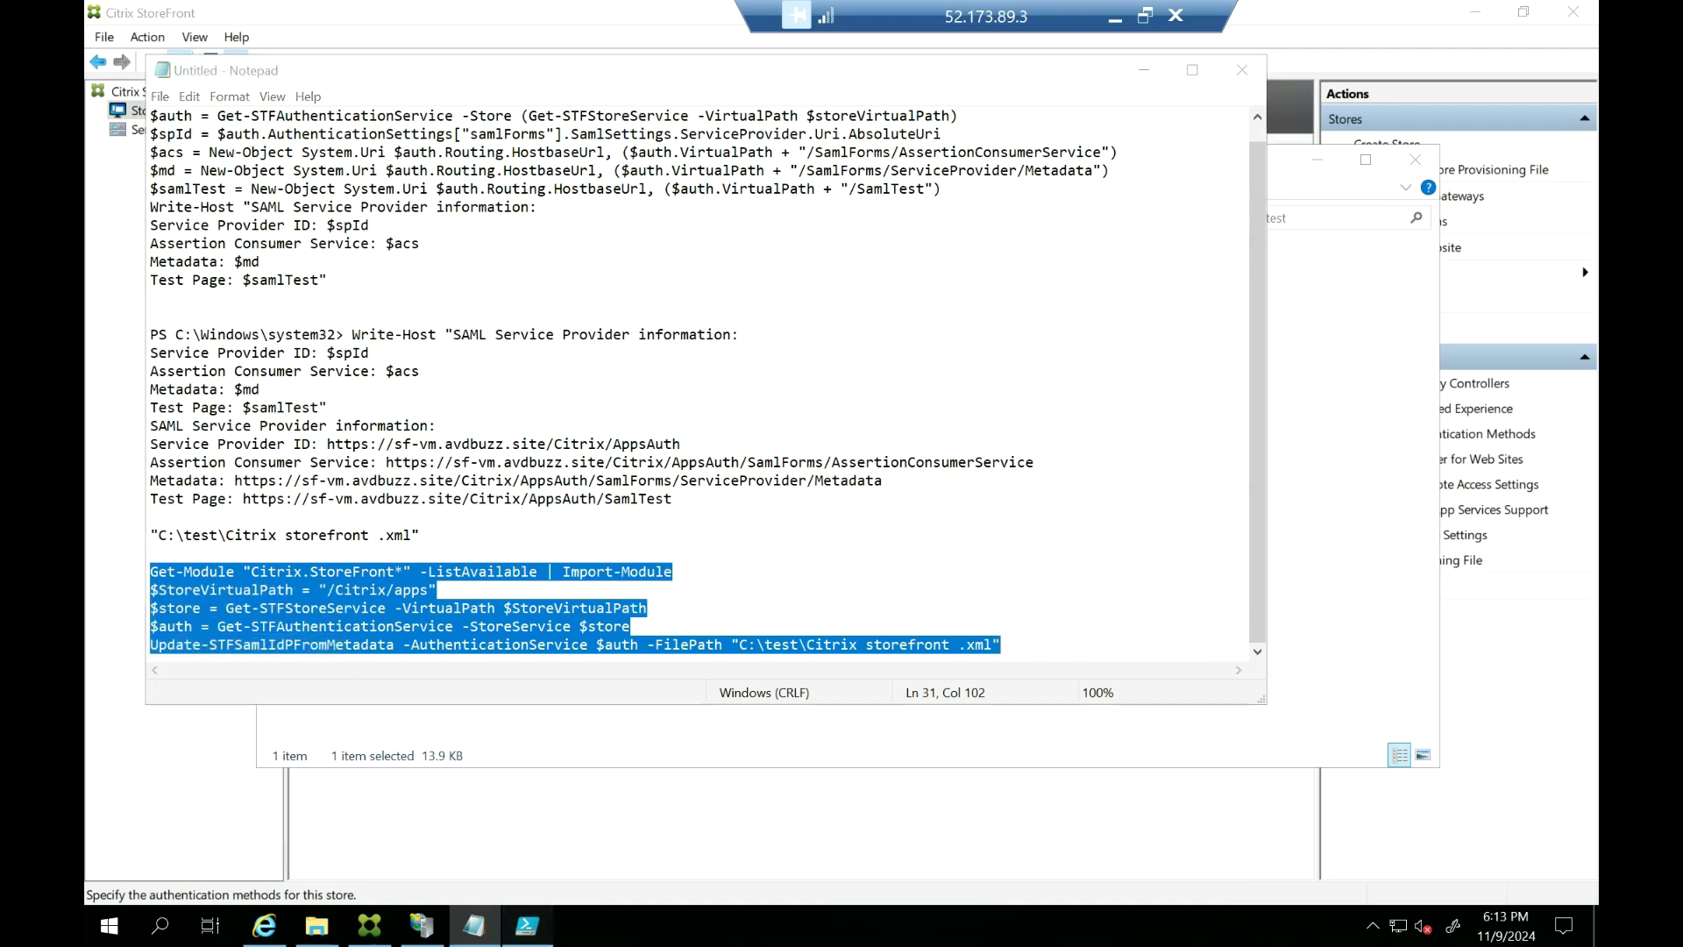
click(384, 294)
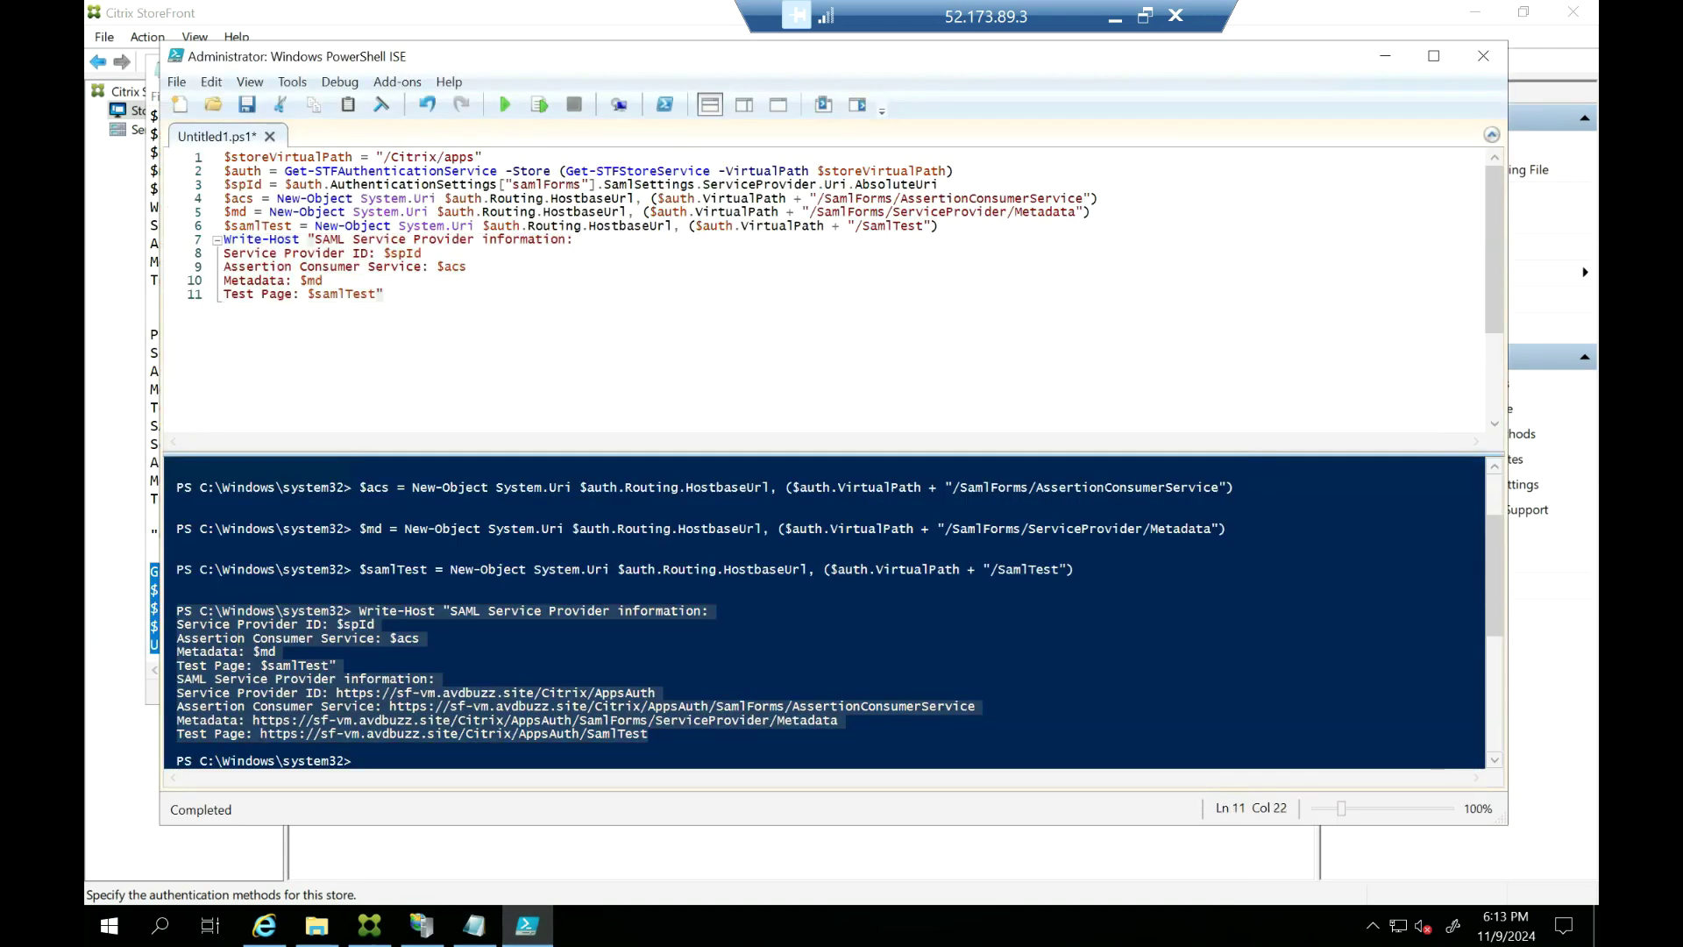
key(Return)
key(Return)
key(Return)
key(Return)
key(ctrl+v)
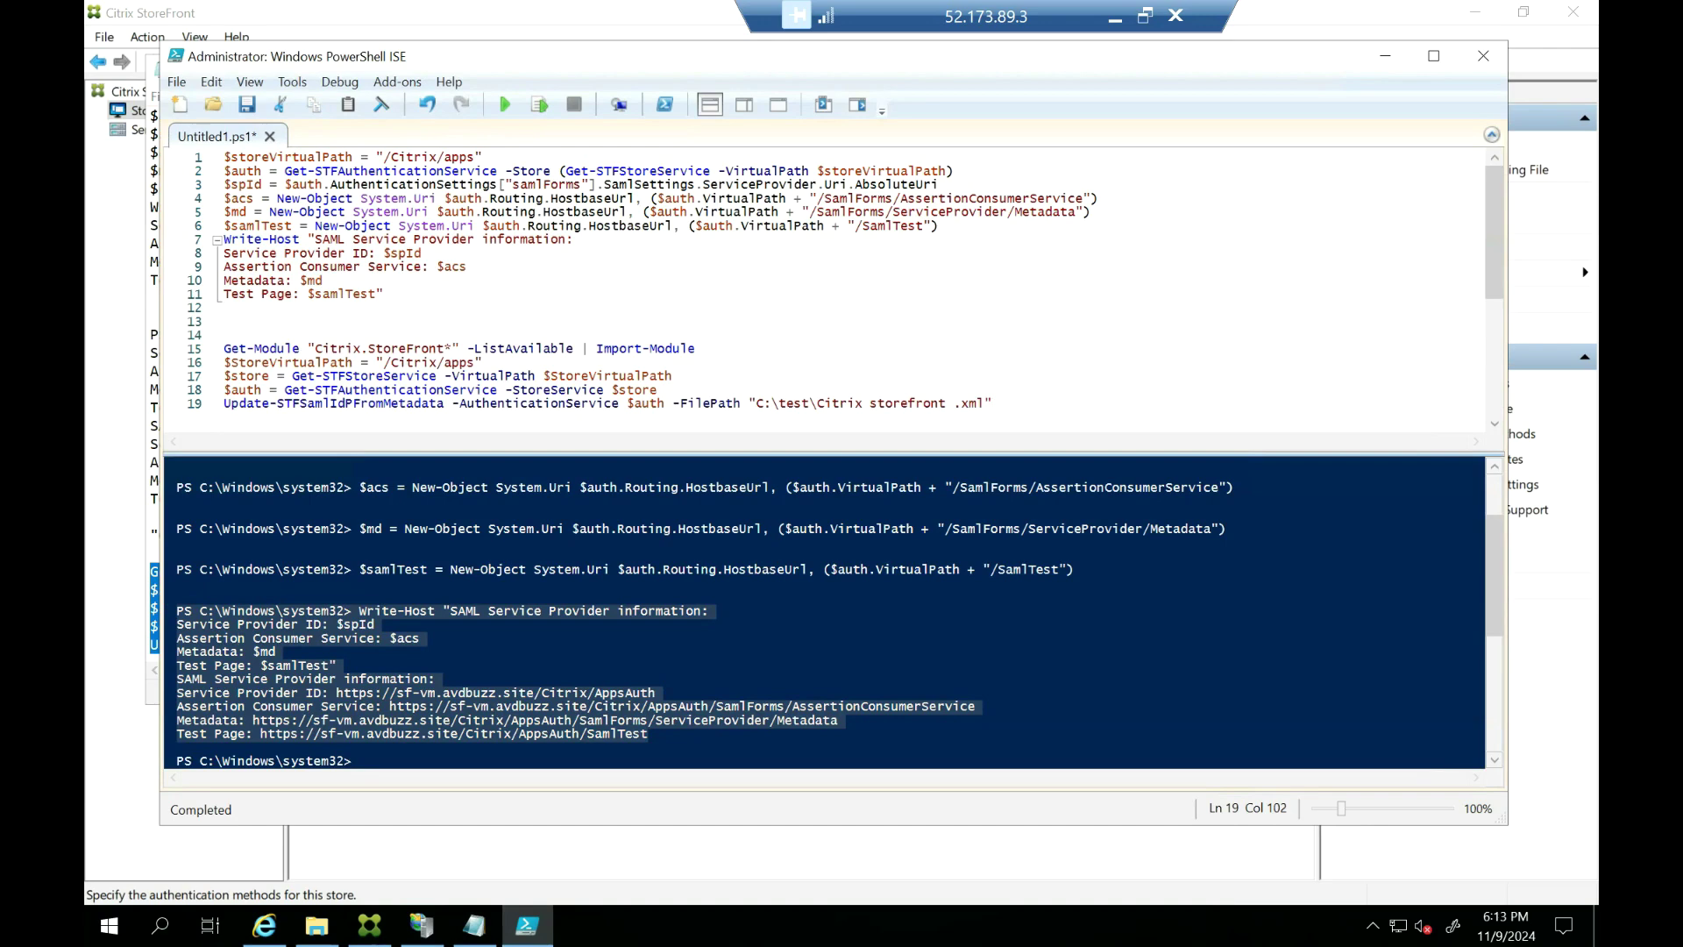
Run the pasted script's Get-Module import, $StoreVirtualPath and $store lines one at a time
scroll(824, 289, down, 4)
scroll(824, 289, up, 1)
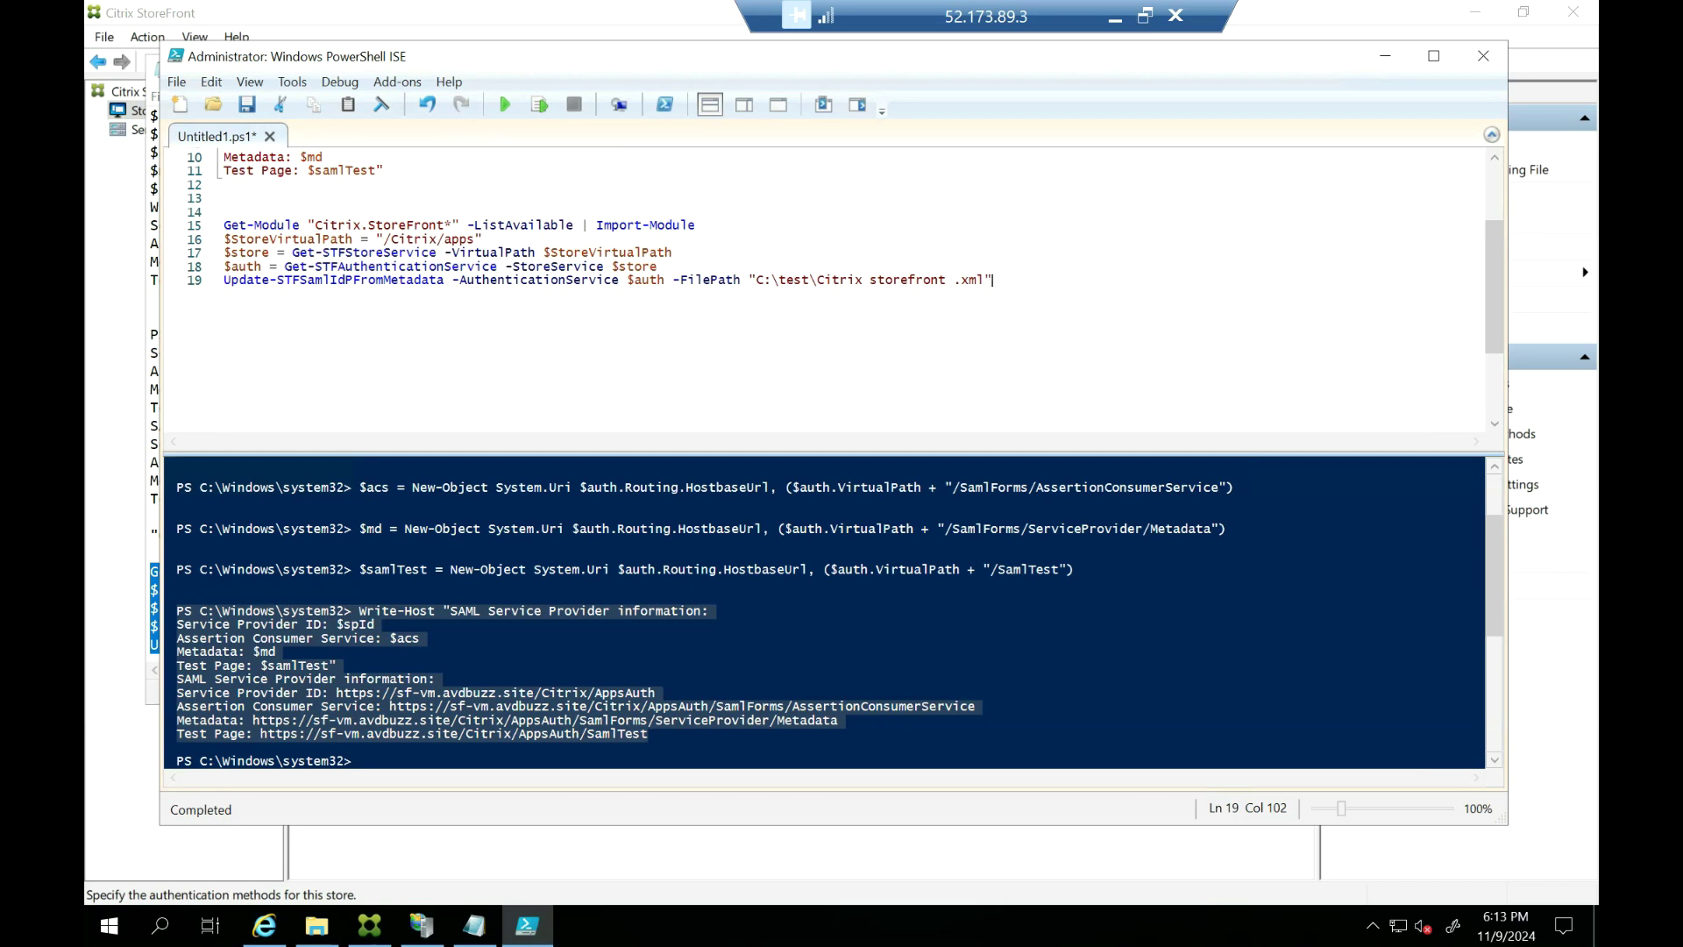
drag(223, 226, 224, 239)
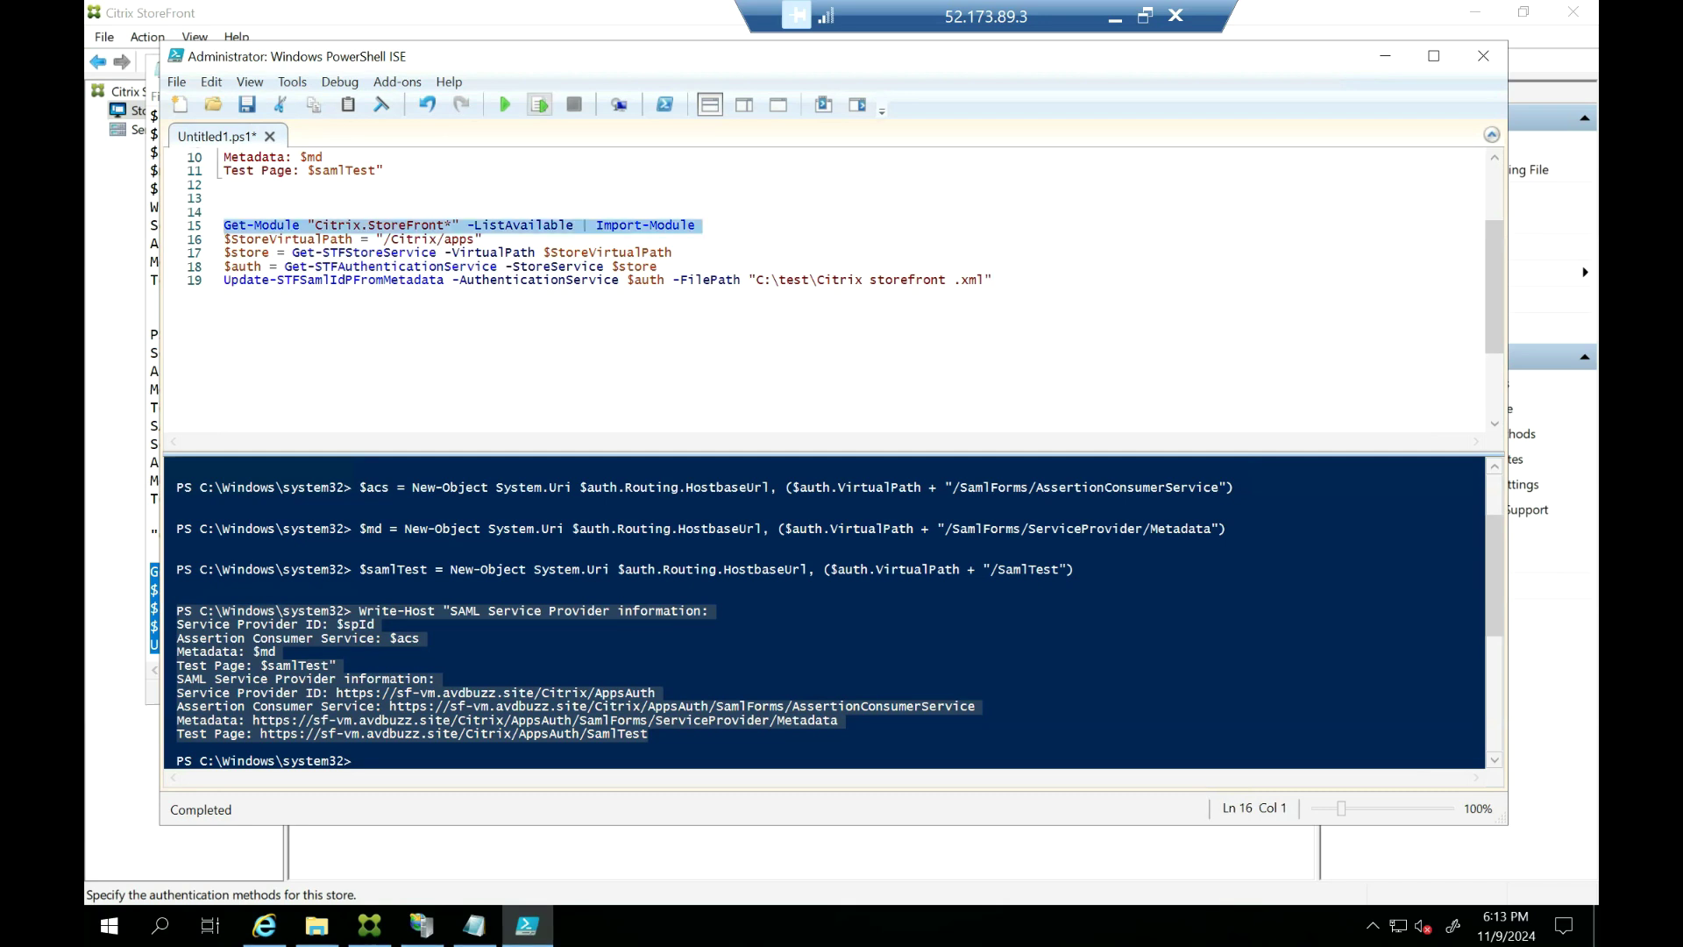
click(539, 104)
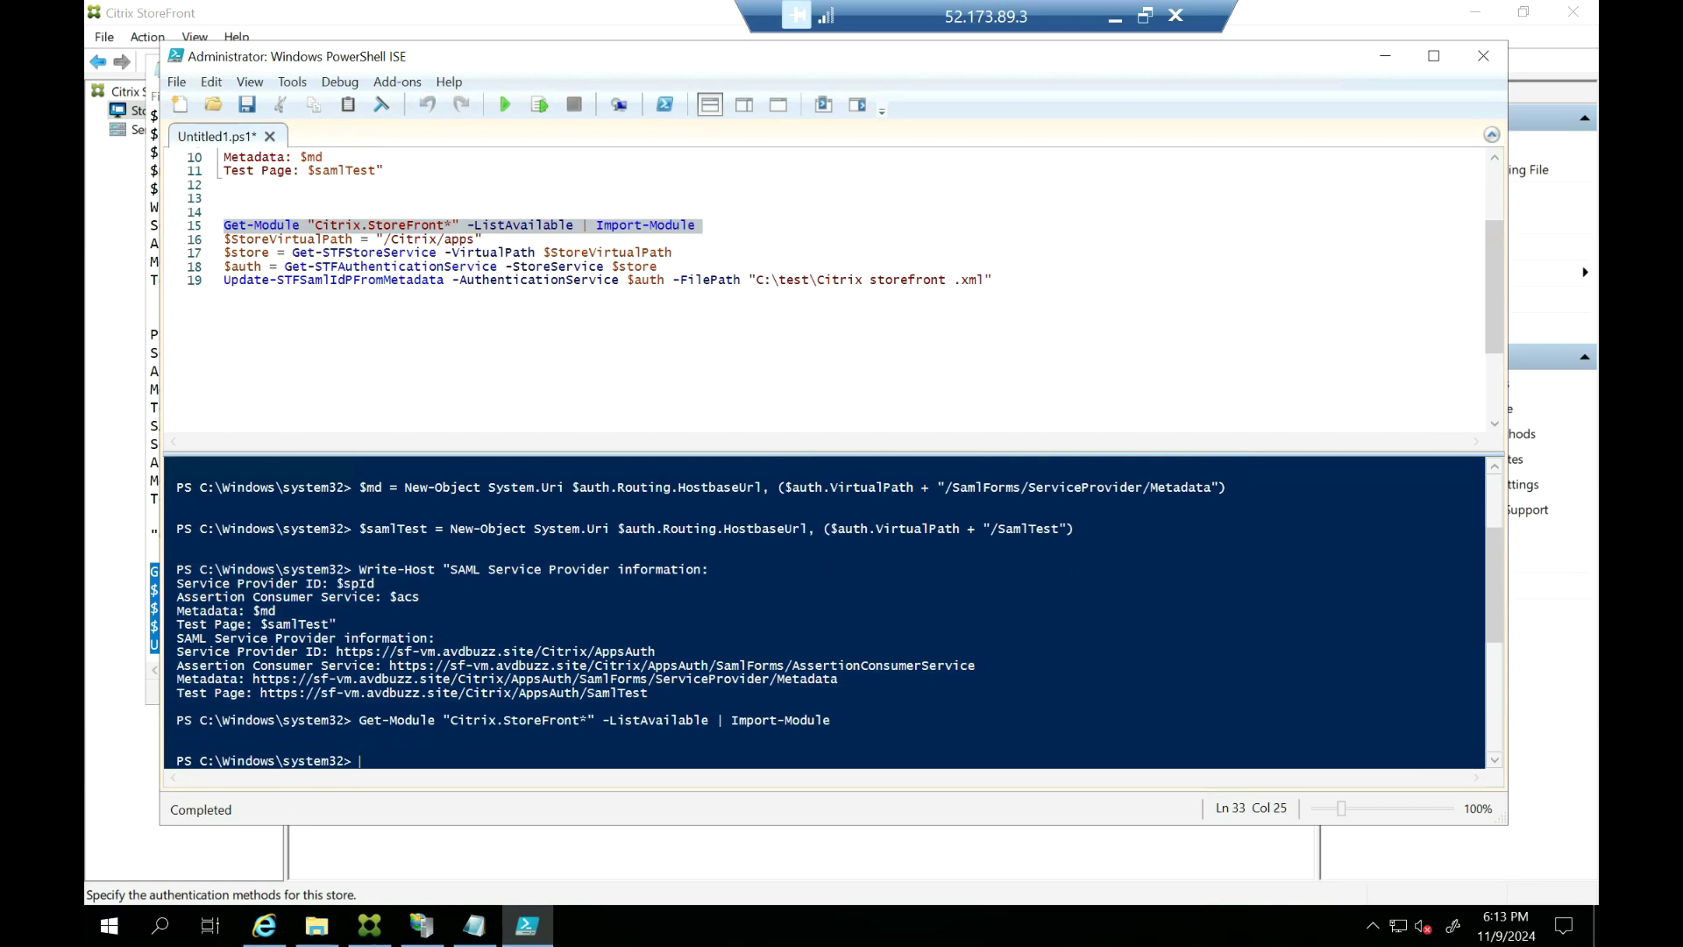
click(194, 238)
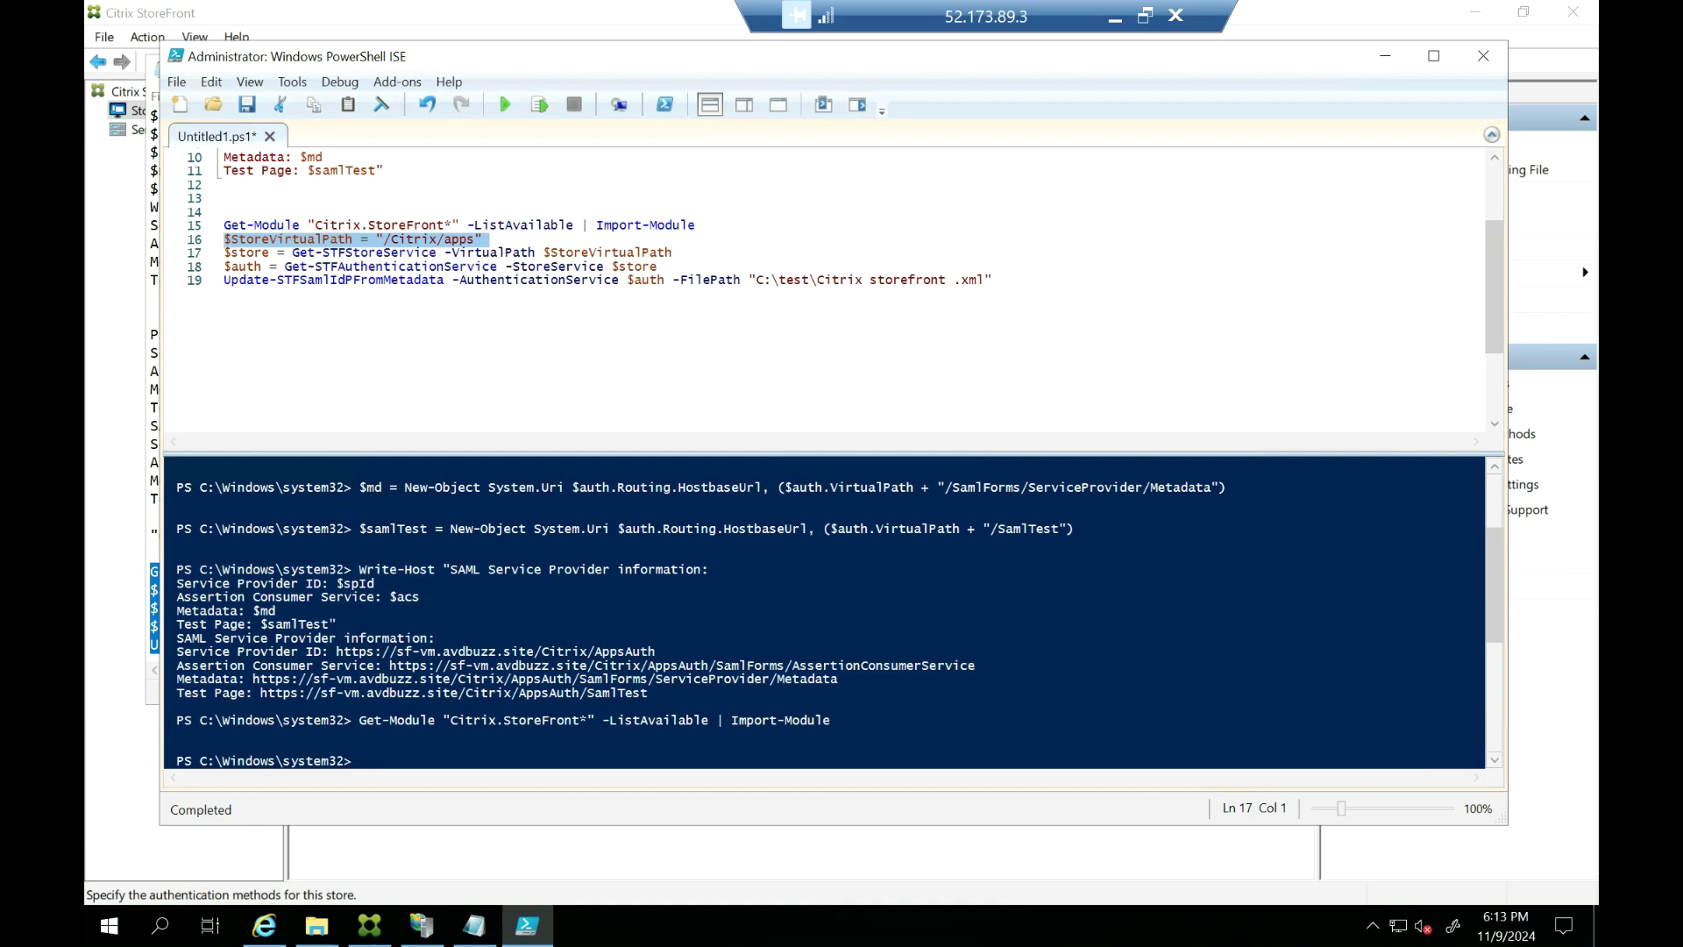
click(539, 105)
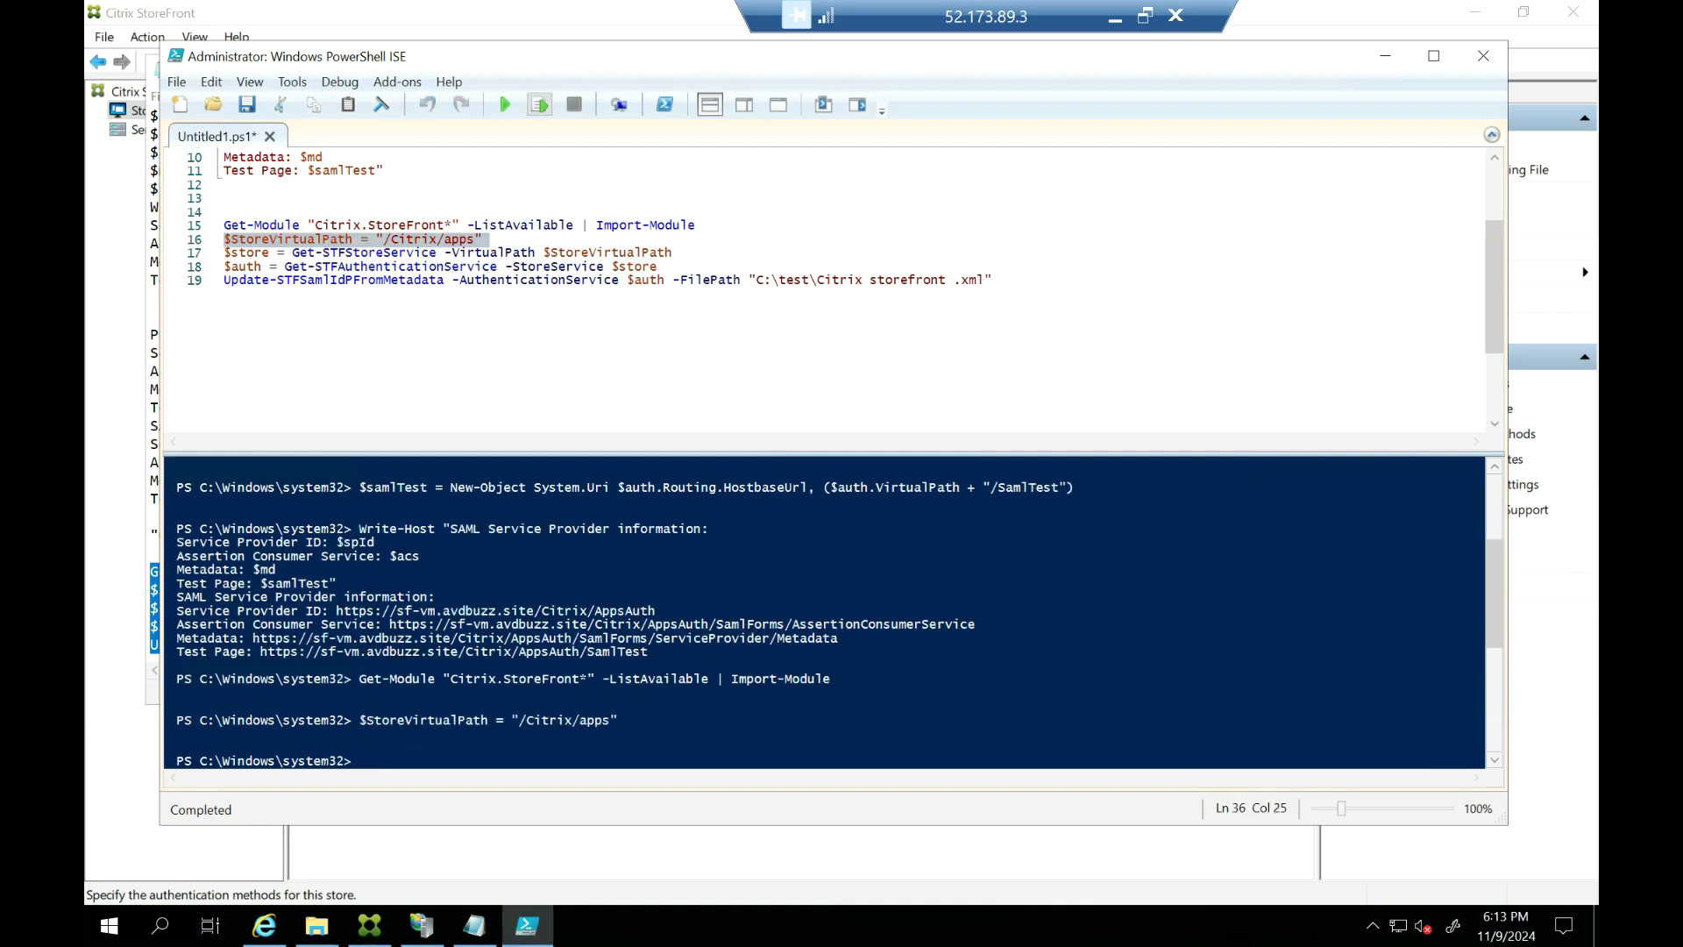
click(195, 252)
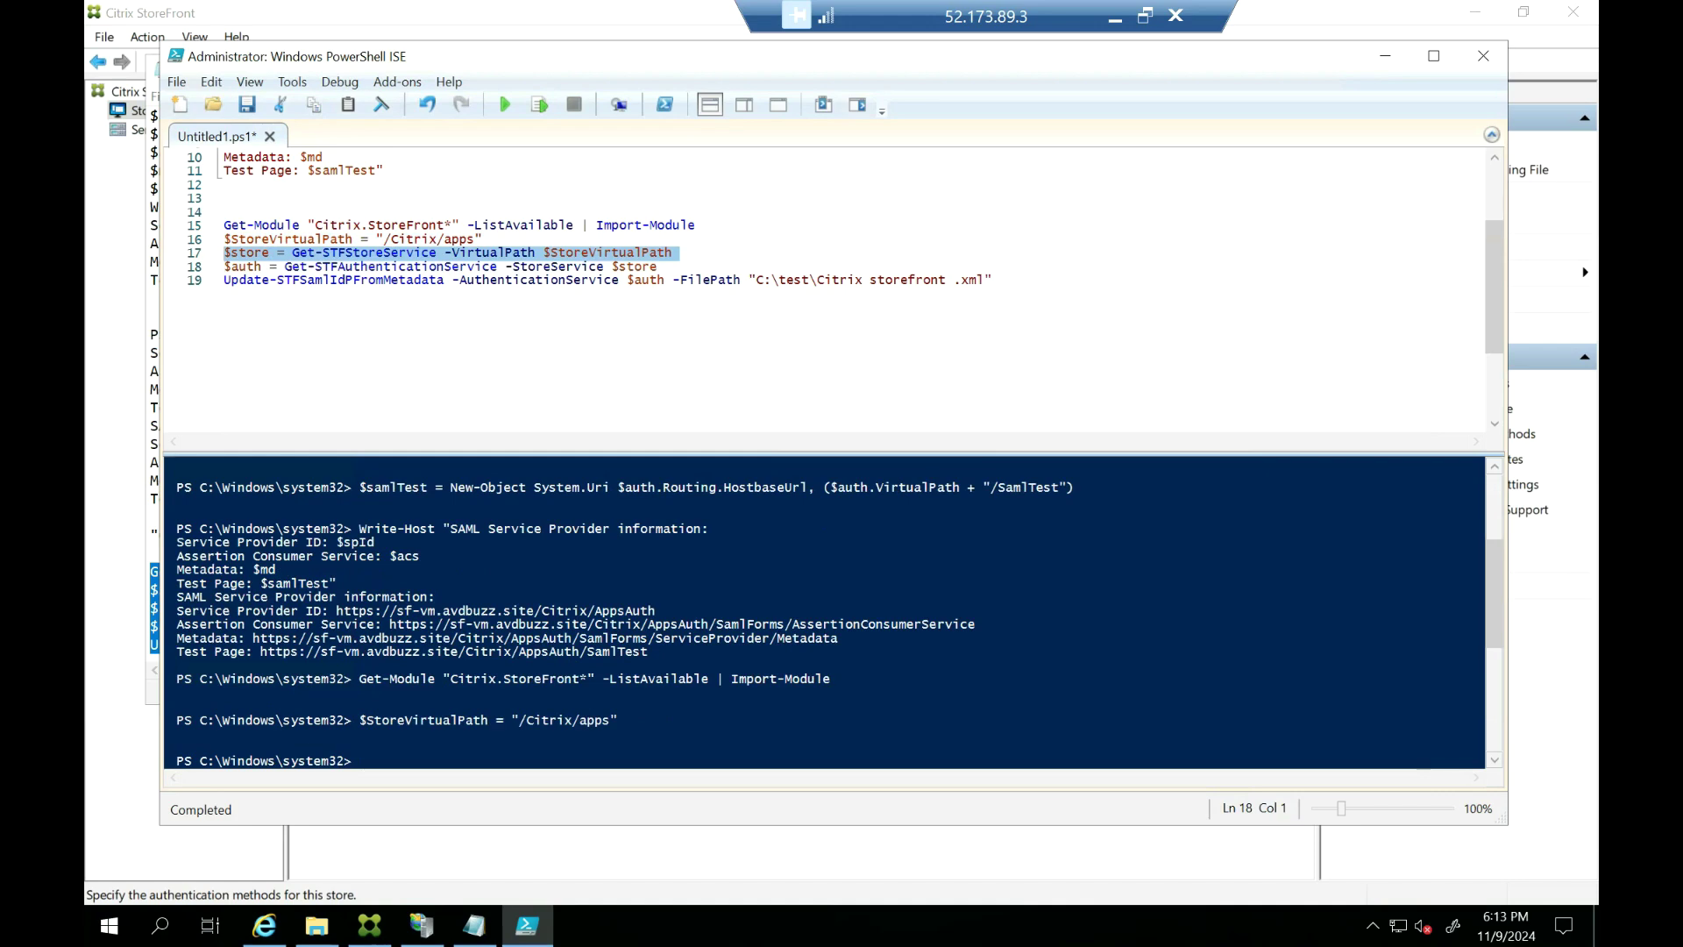
click(539, 106)
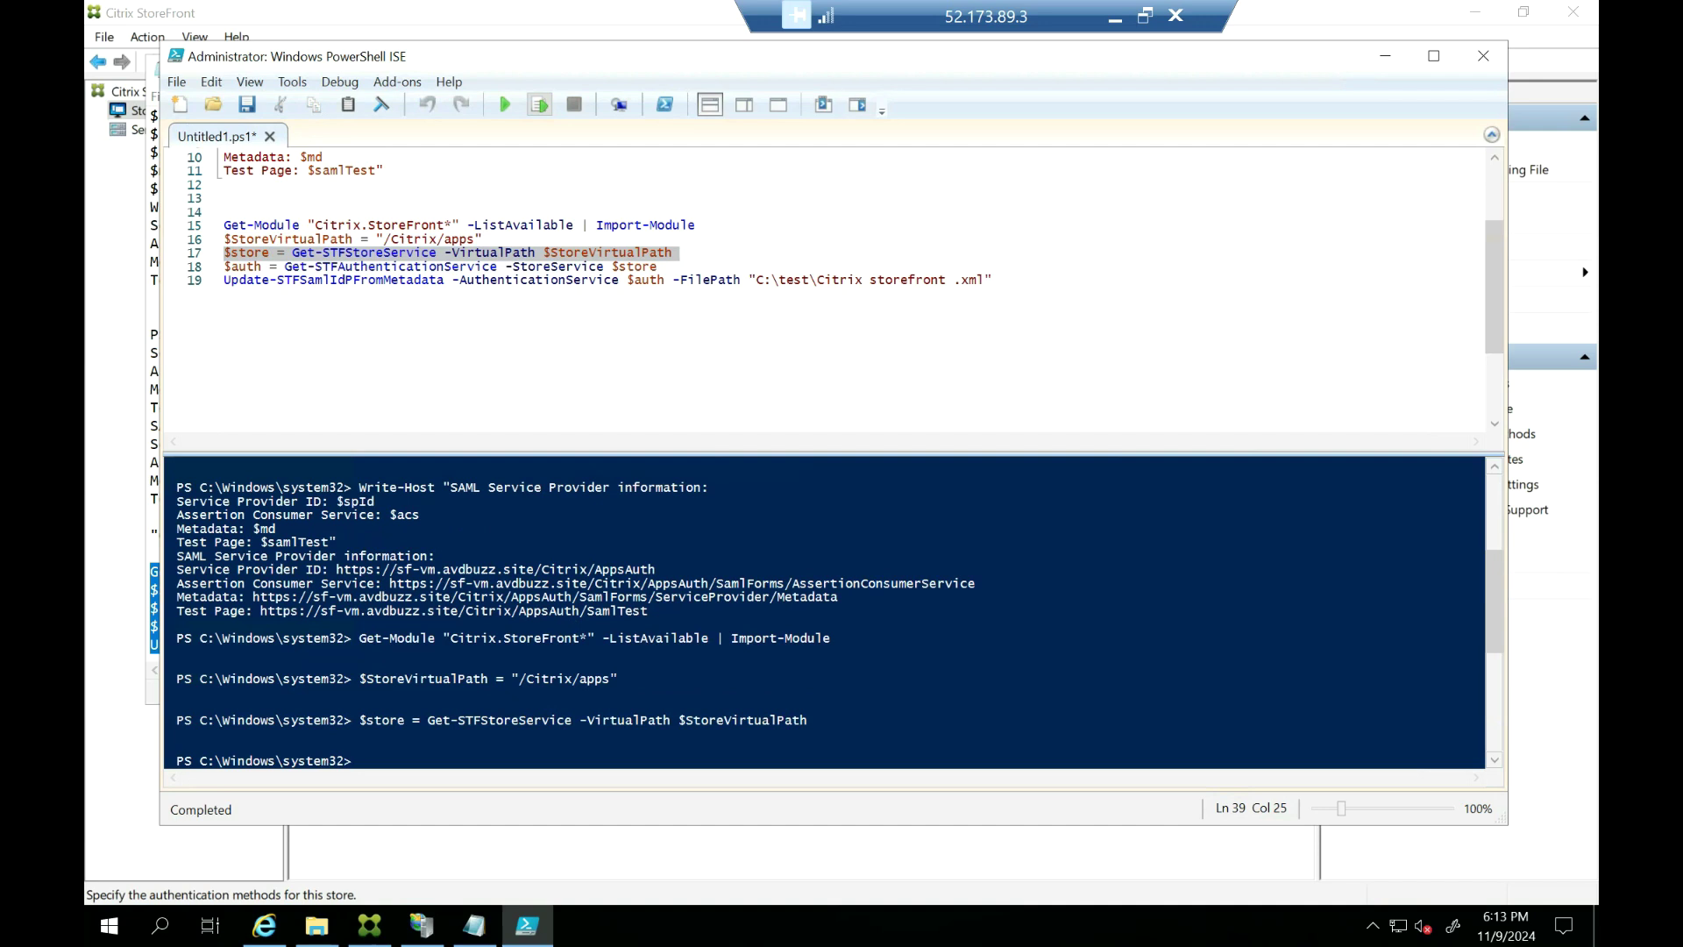
Run the $auth line, followed by Update-STFSamlIdPFromMetadata with the file path "C:\test\Citrix storefront .xml"
click(195, 267)
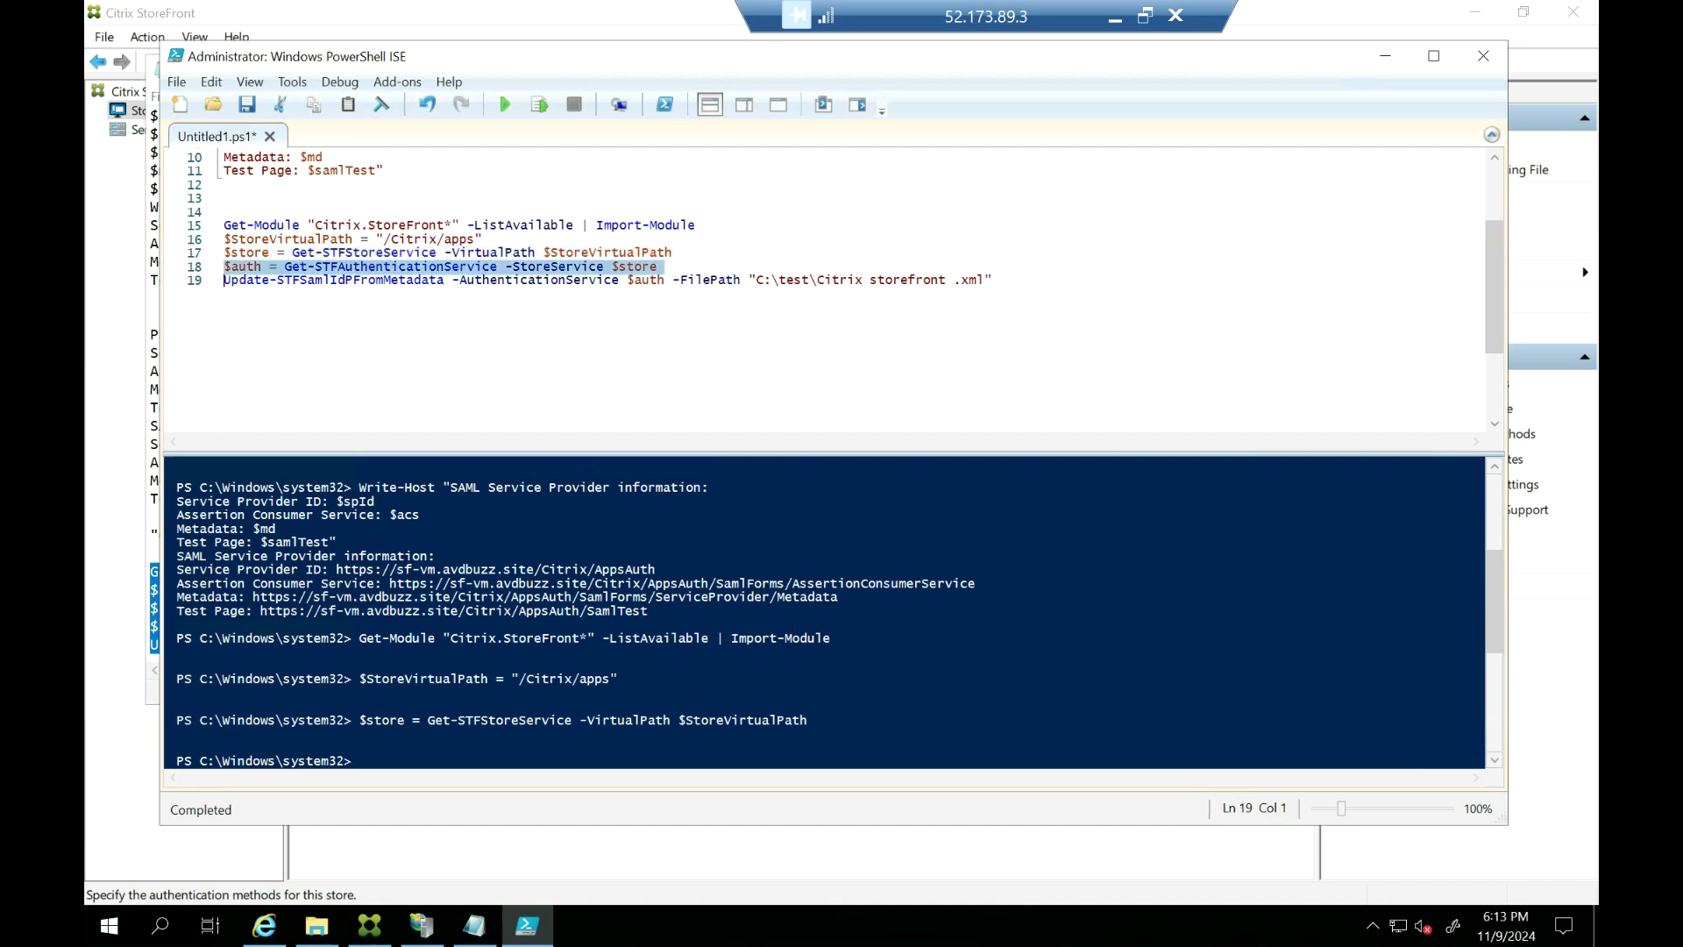
click(539, 105)
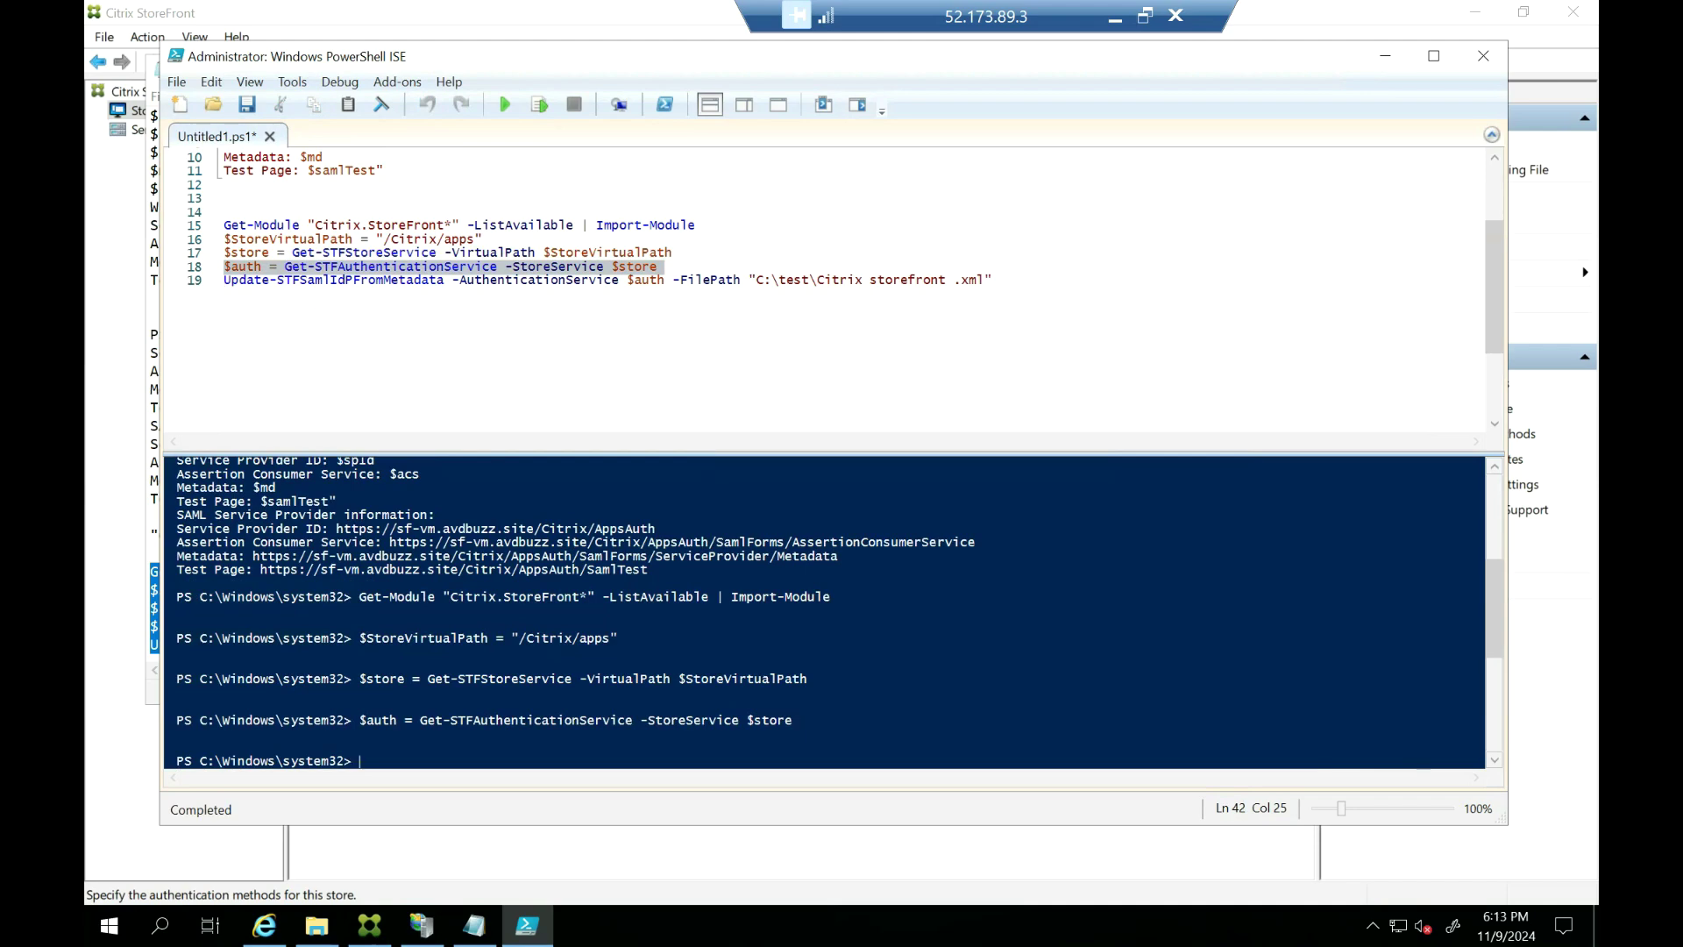
click(195, 279)
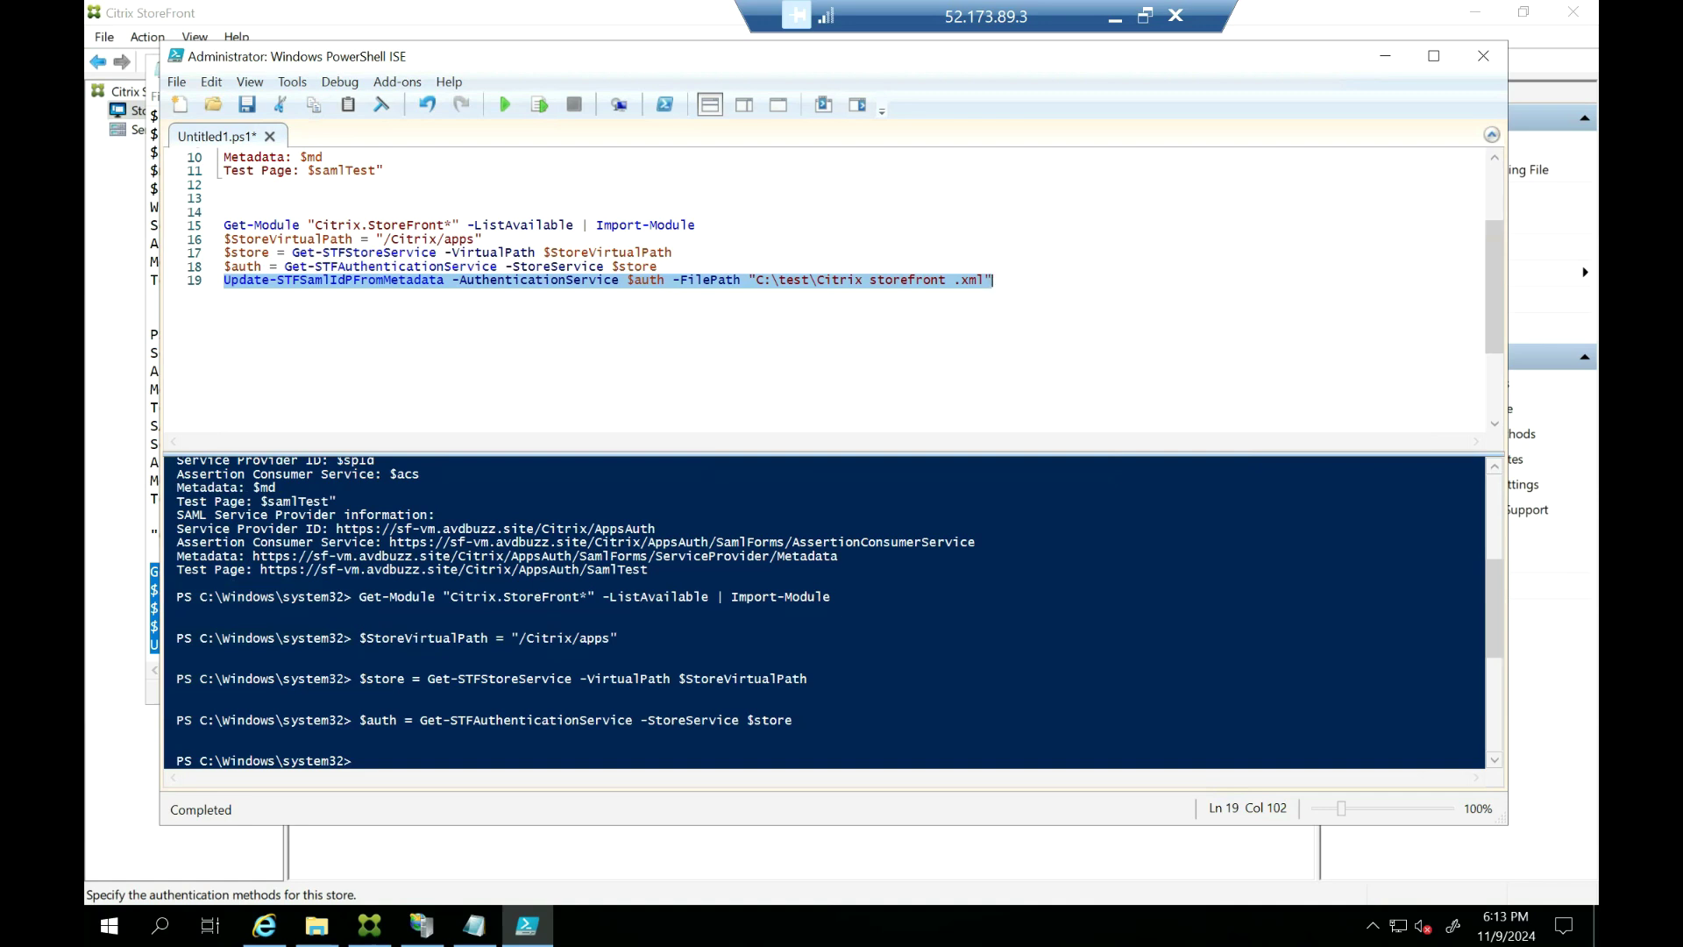
click(539, 105)
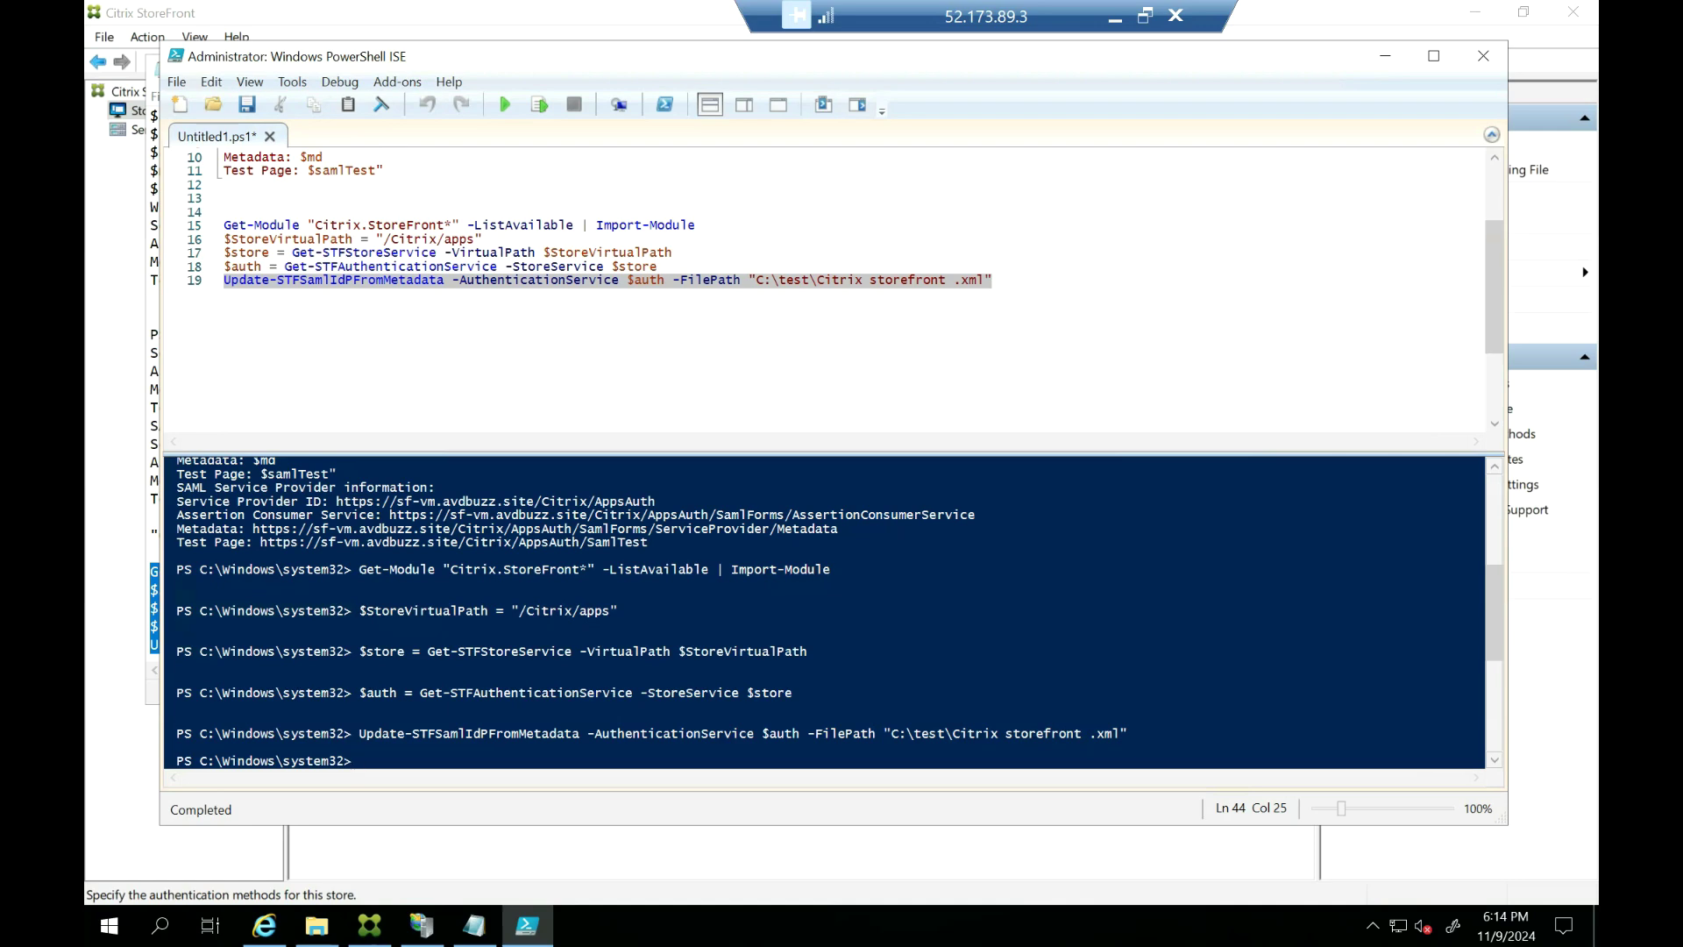
Switch to IIS Manager and restart the SF-VM web server
click(422, 925)
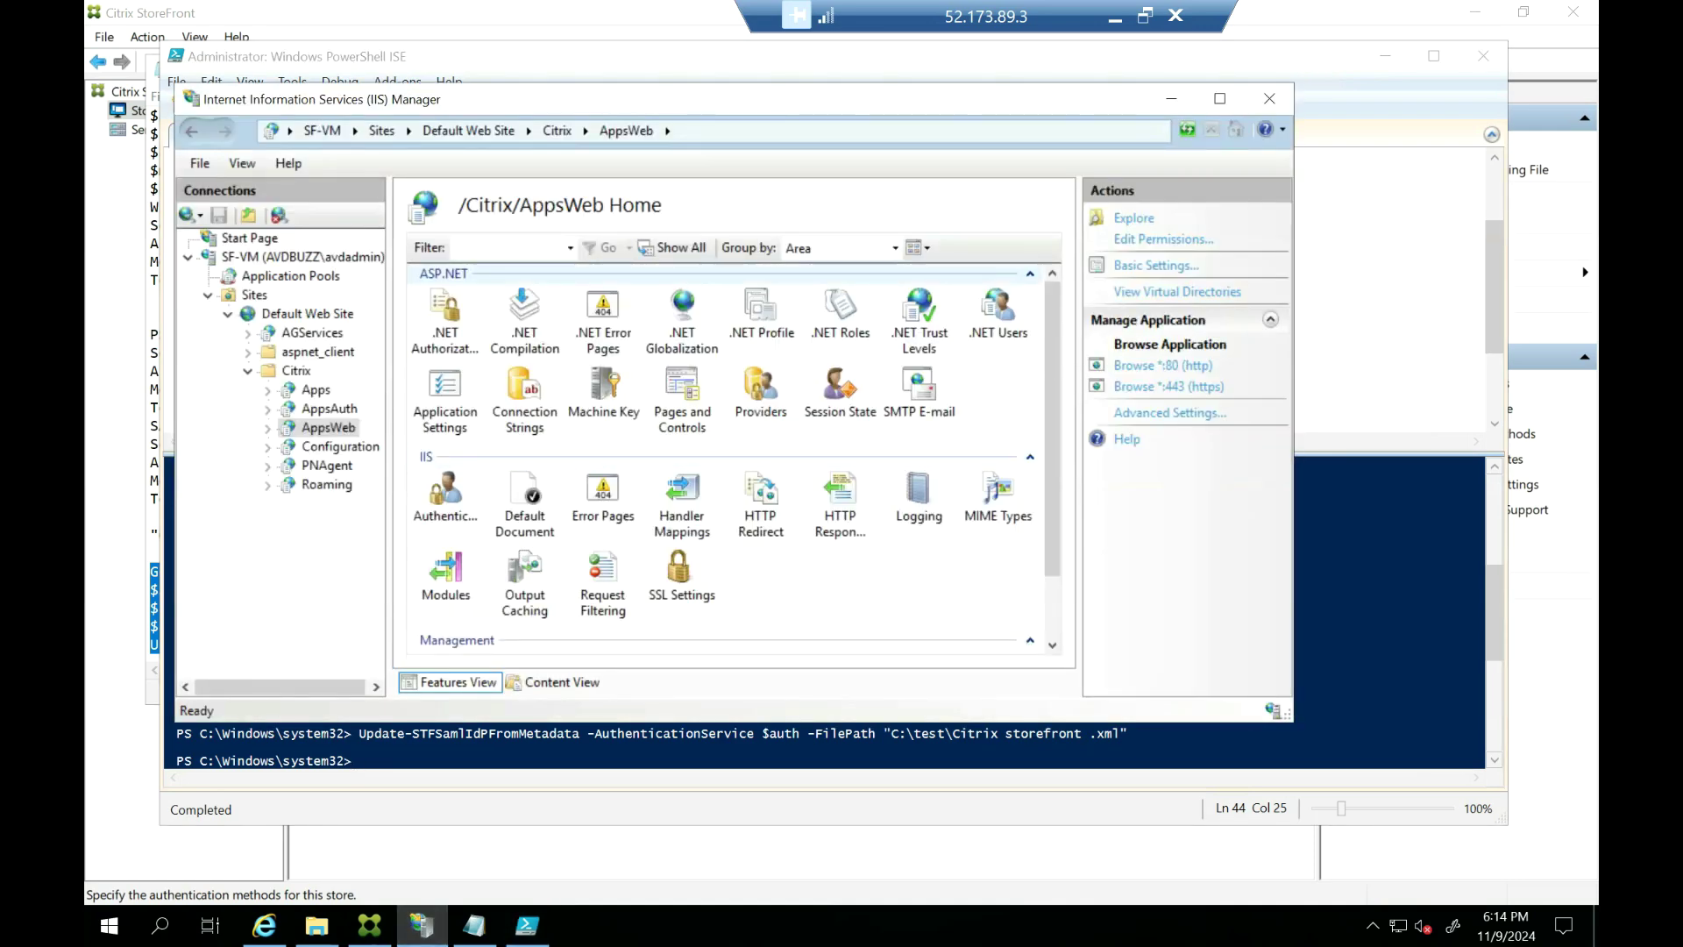
click(289, 256)
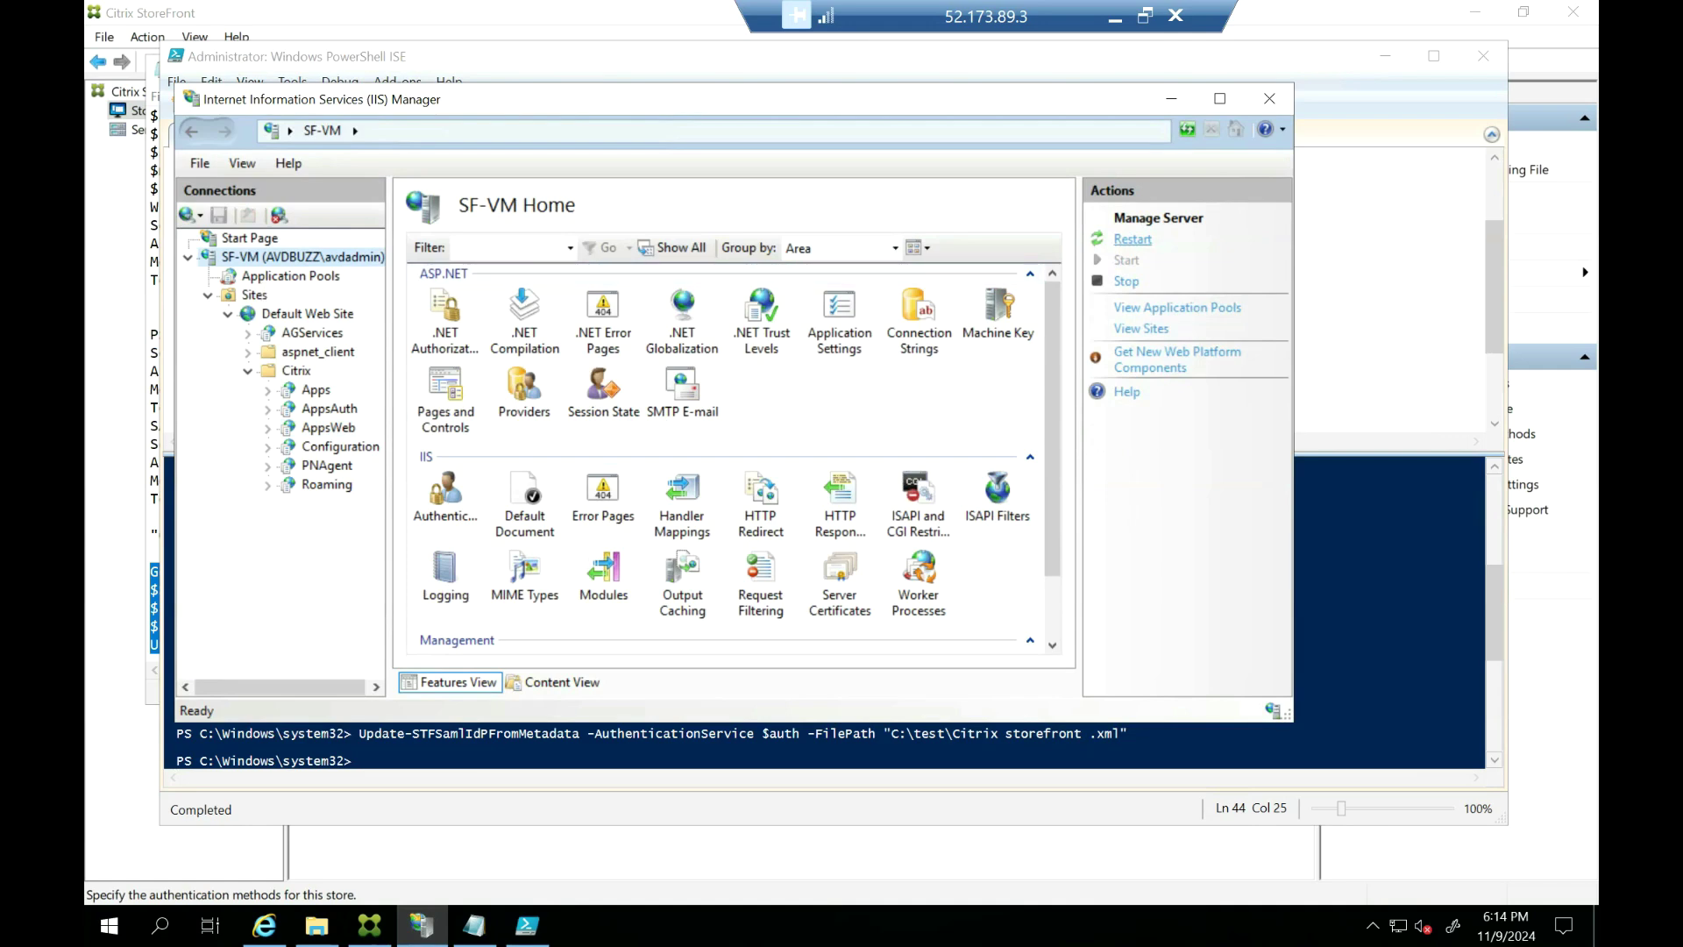
click(1133, 239)
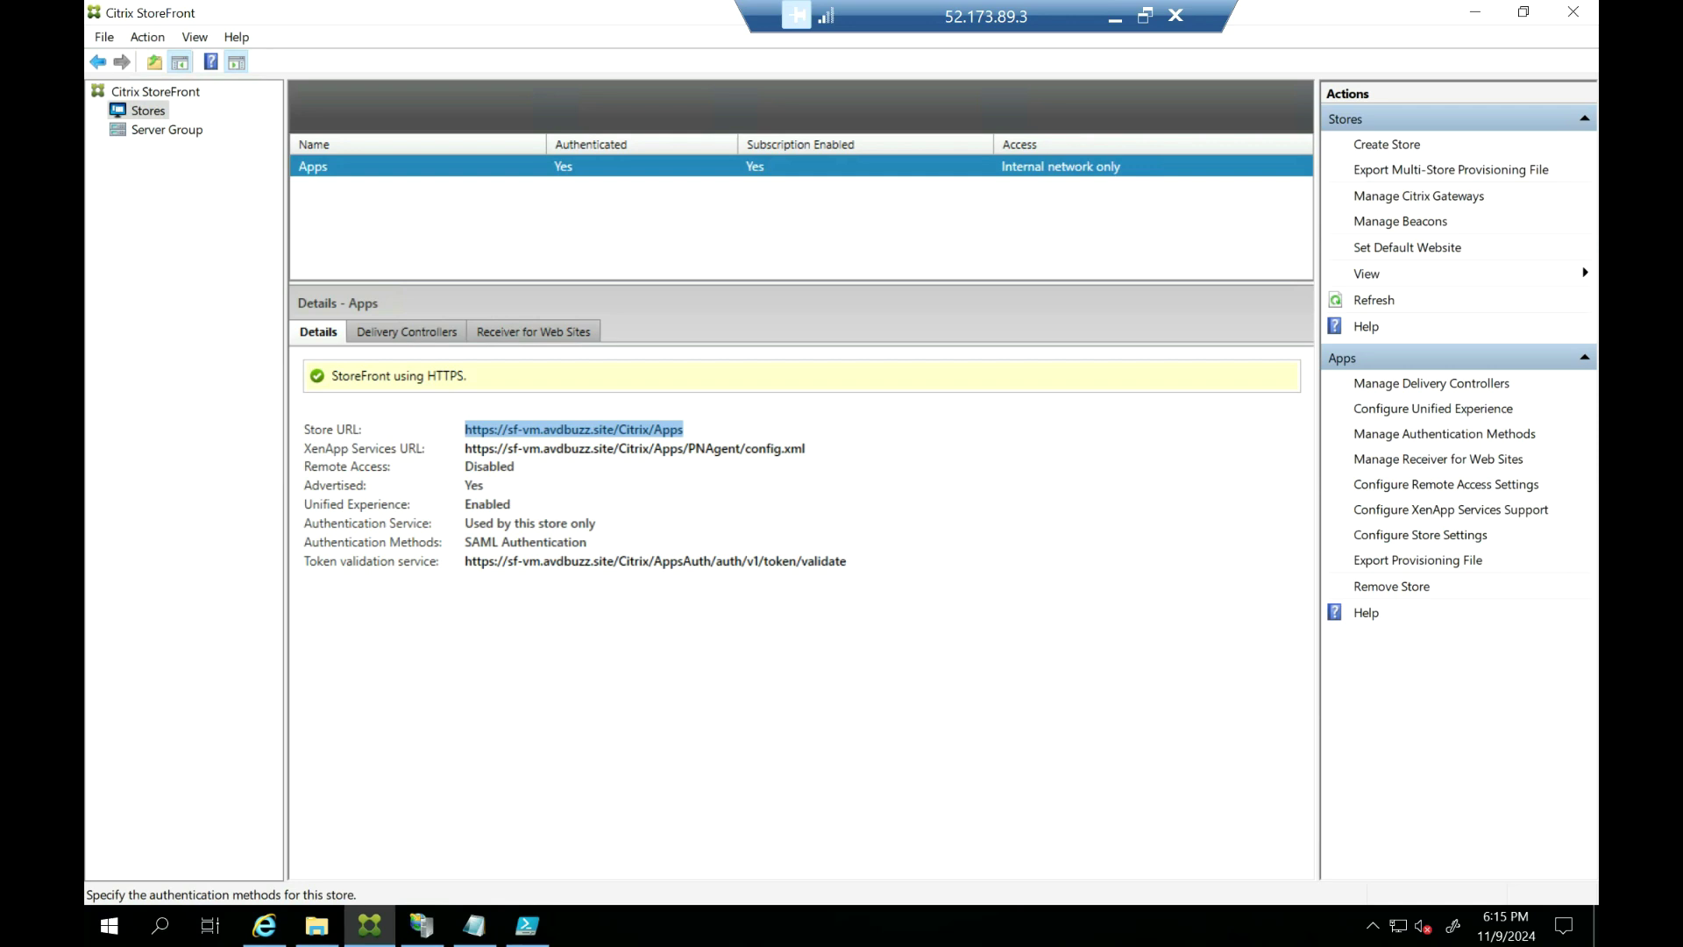
right_click(469, 431)
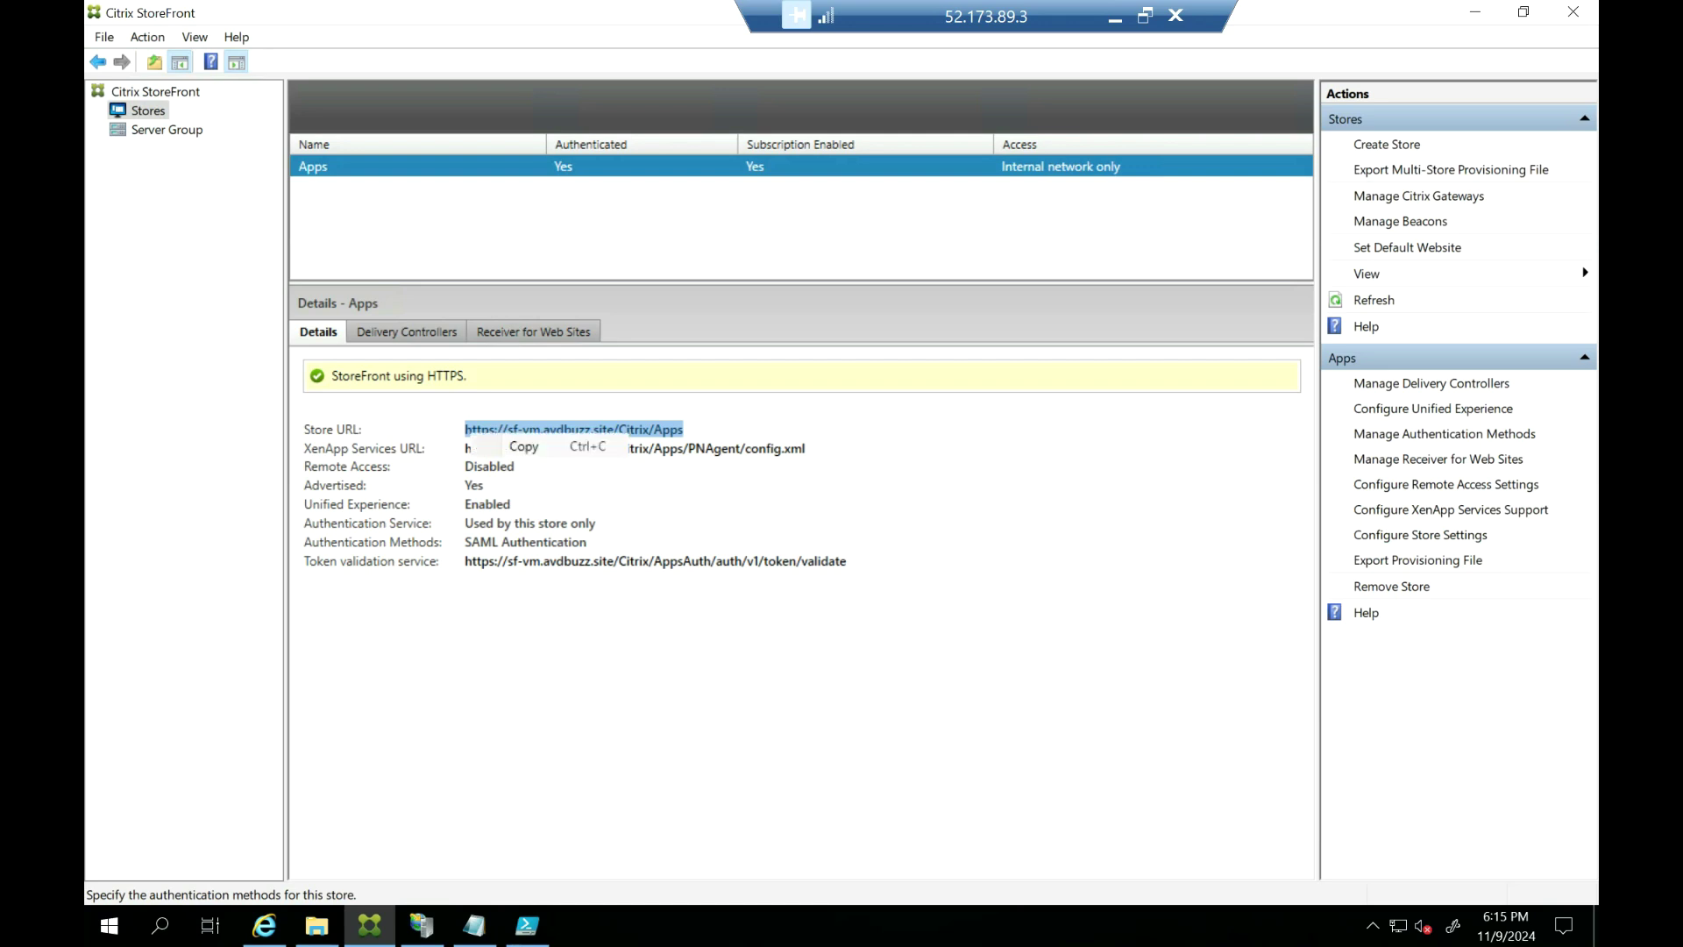
click(524, 446)
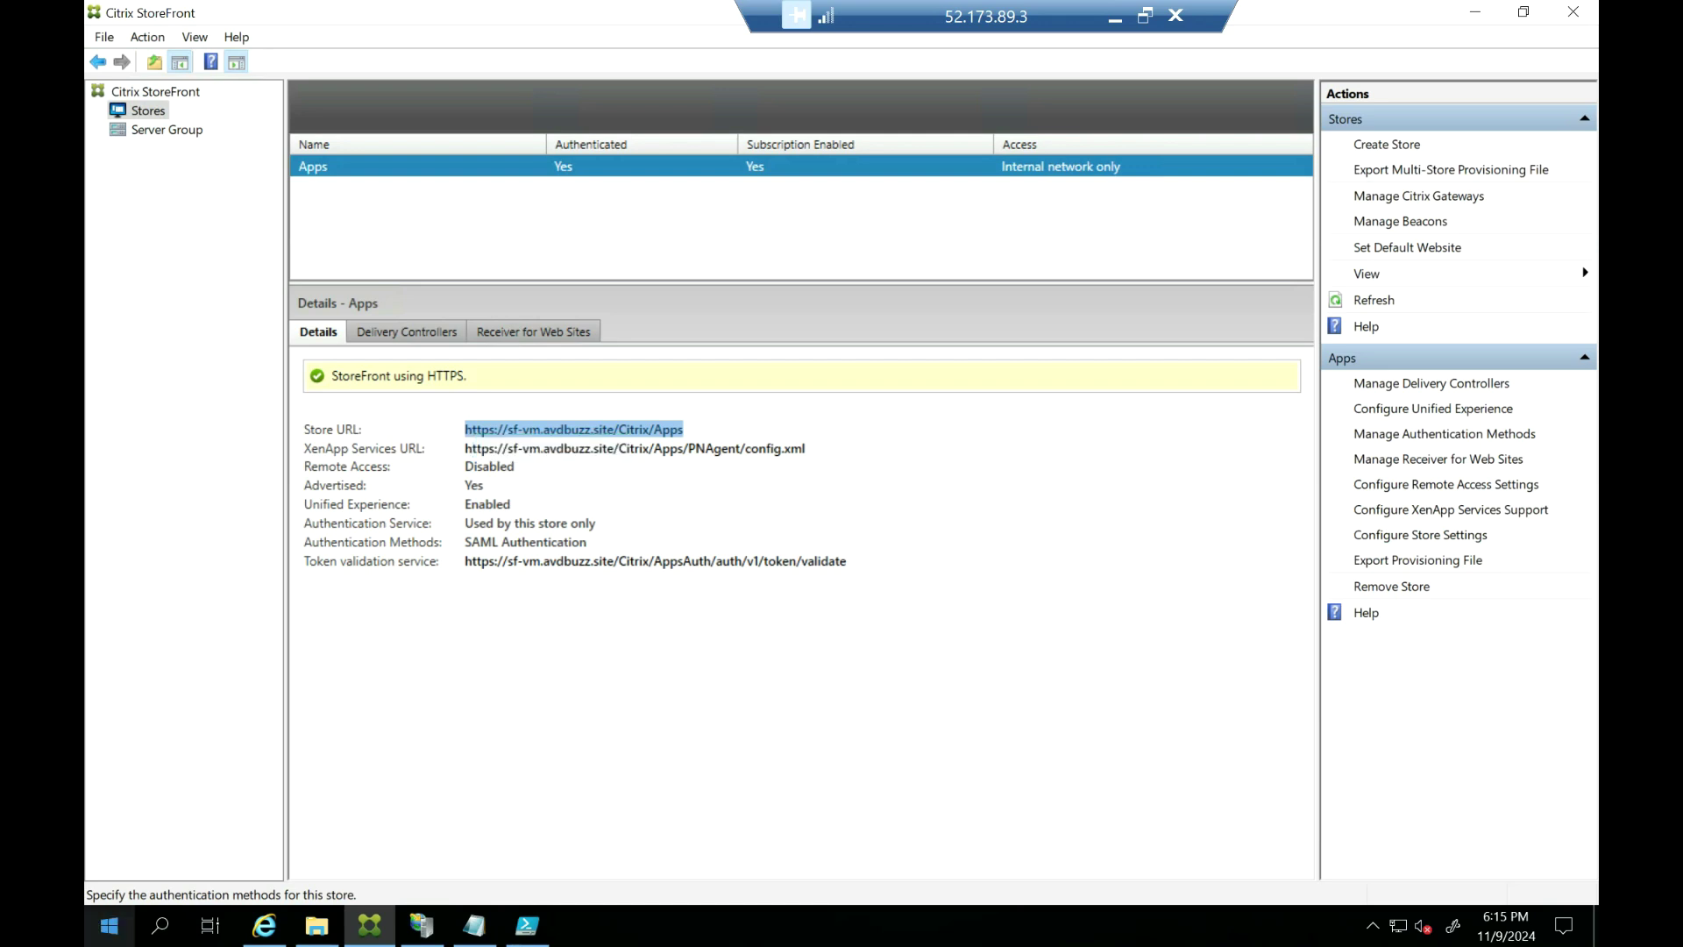
click(108, 925)
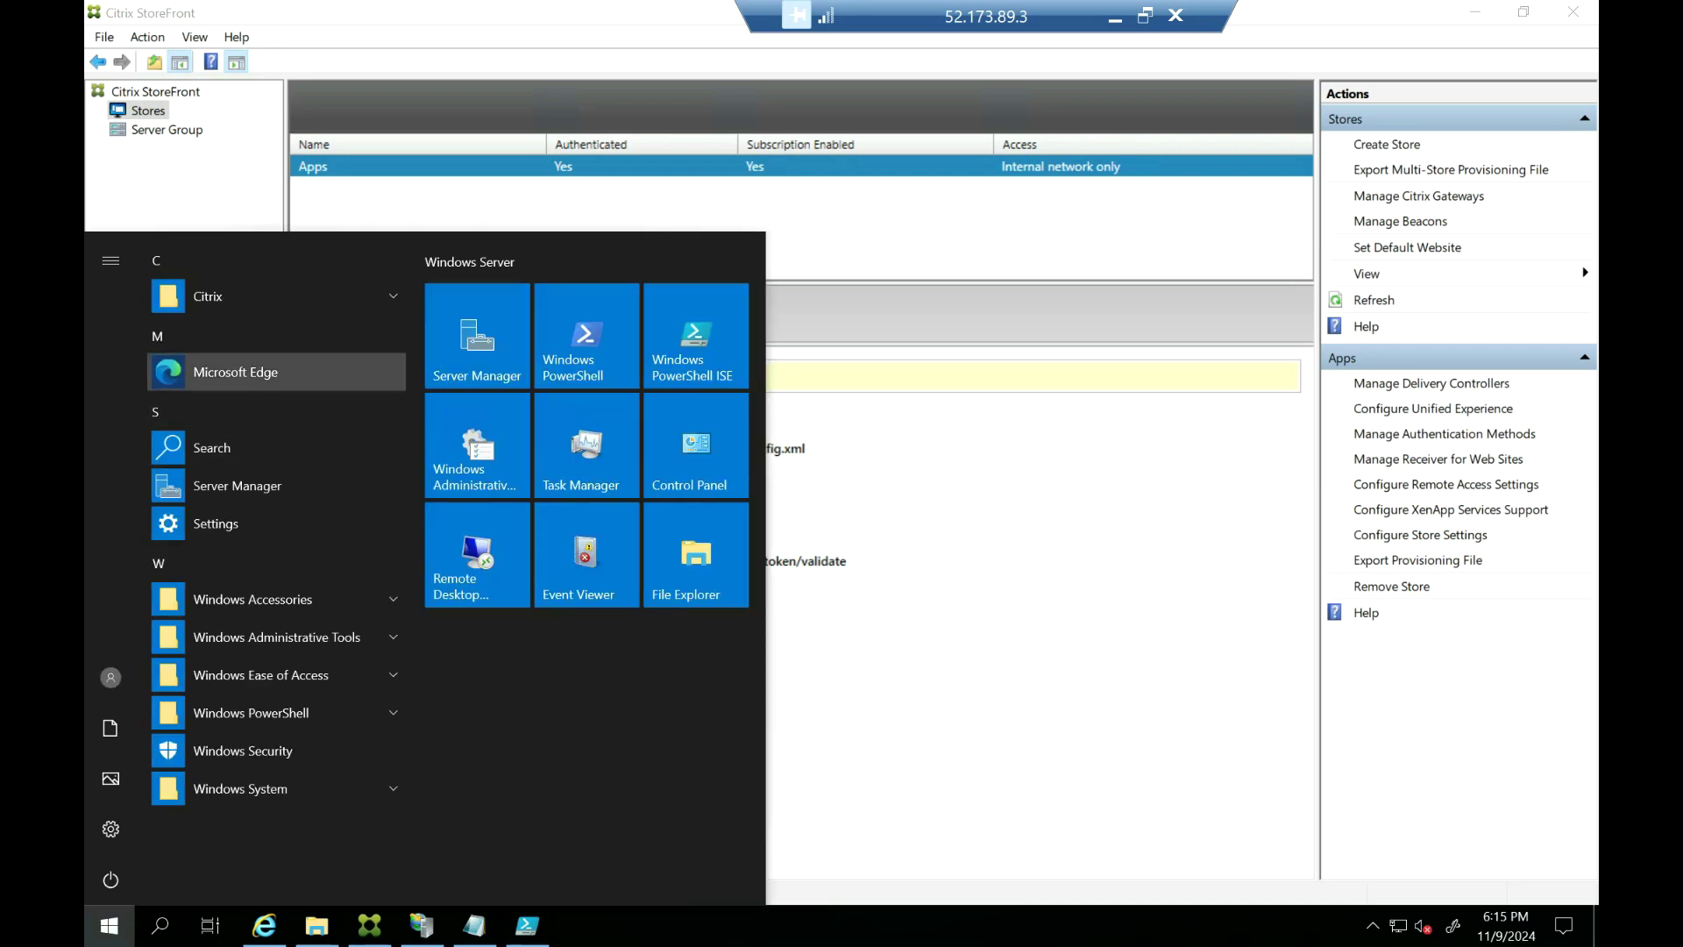
click(237, 372)
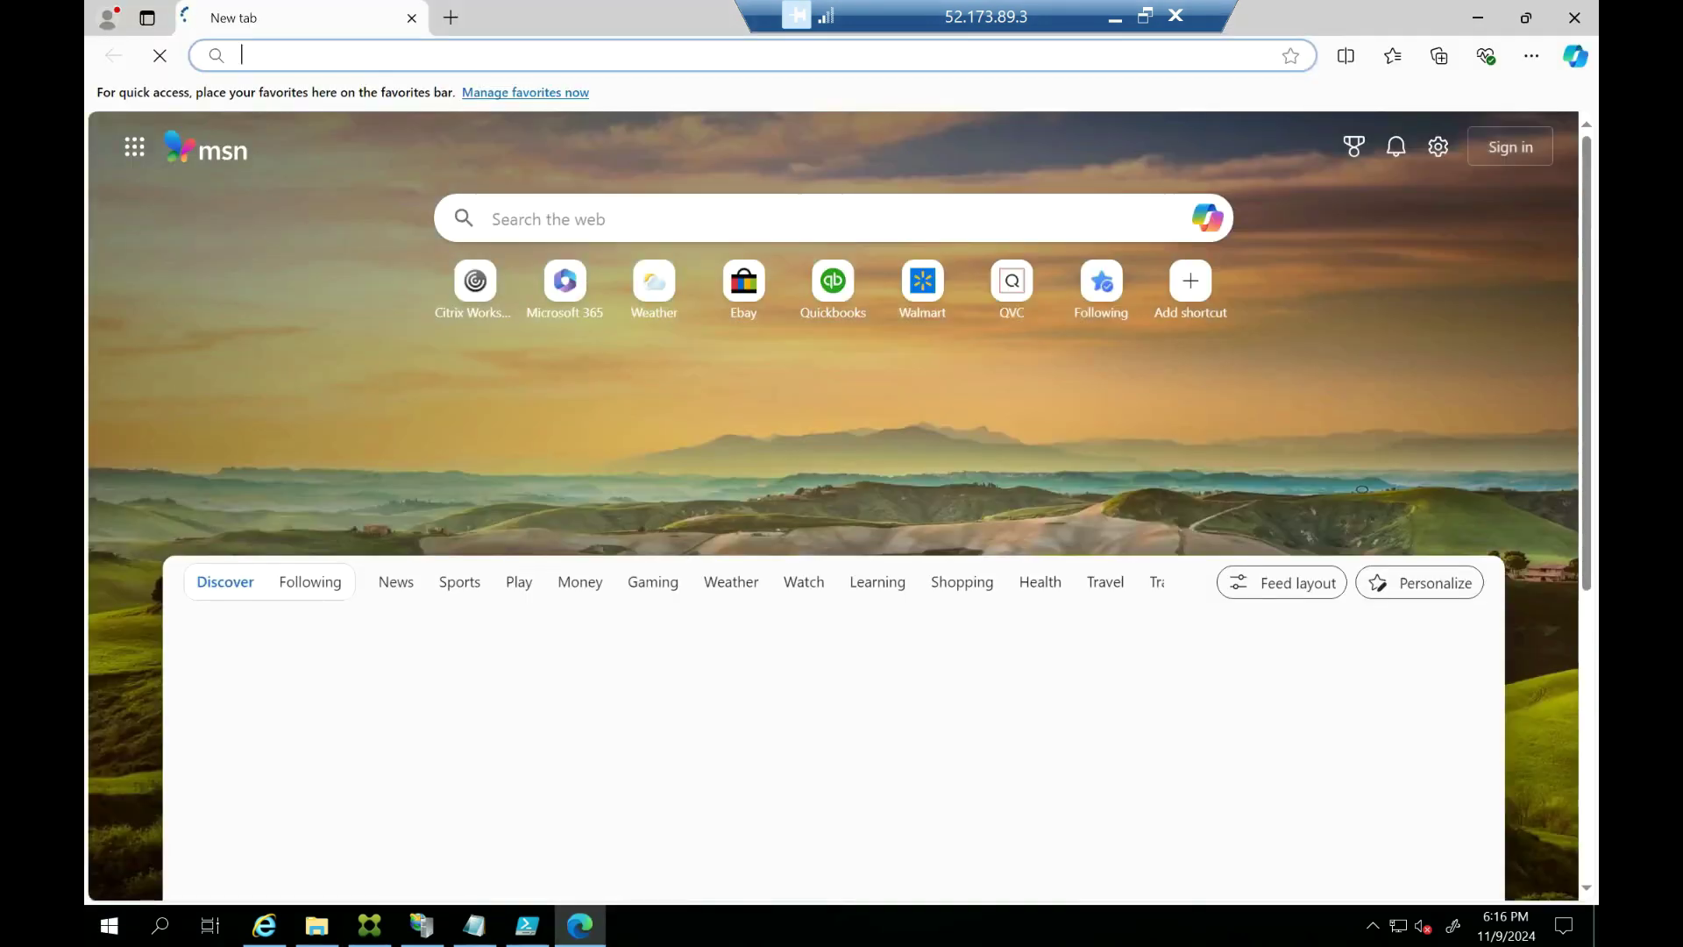
right_click(365, 56)
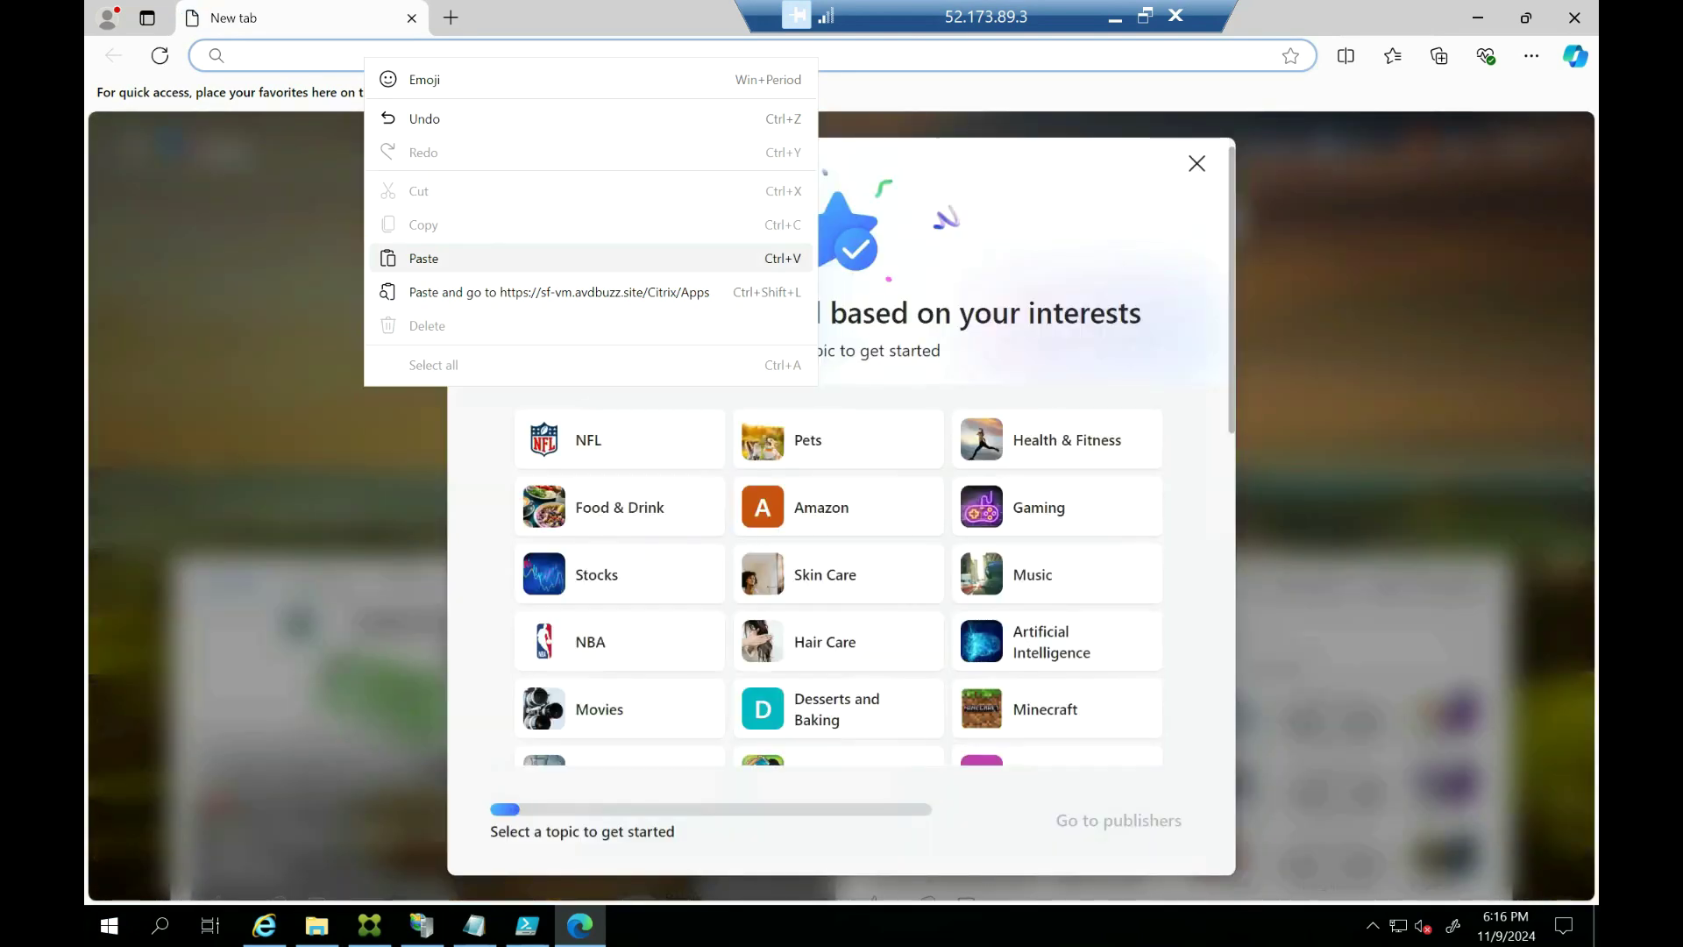
click(424, 258)
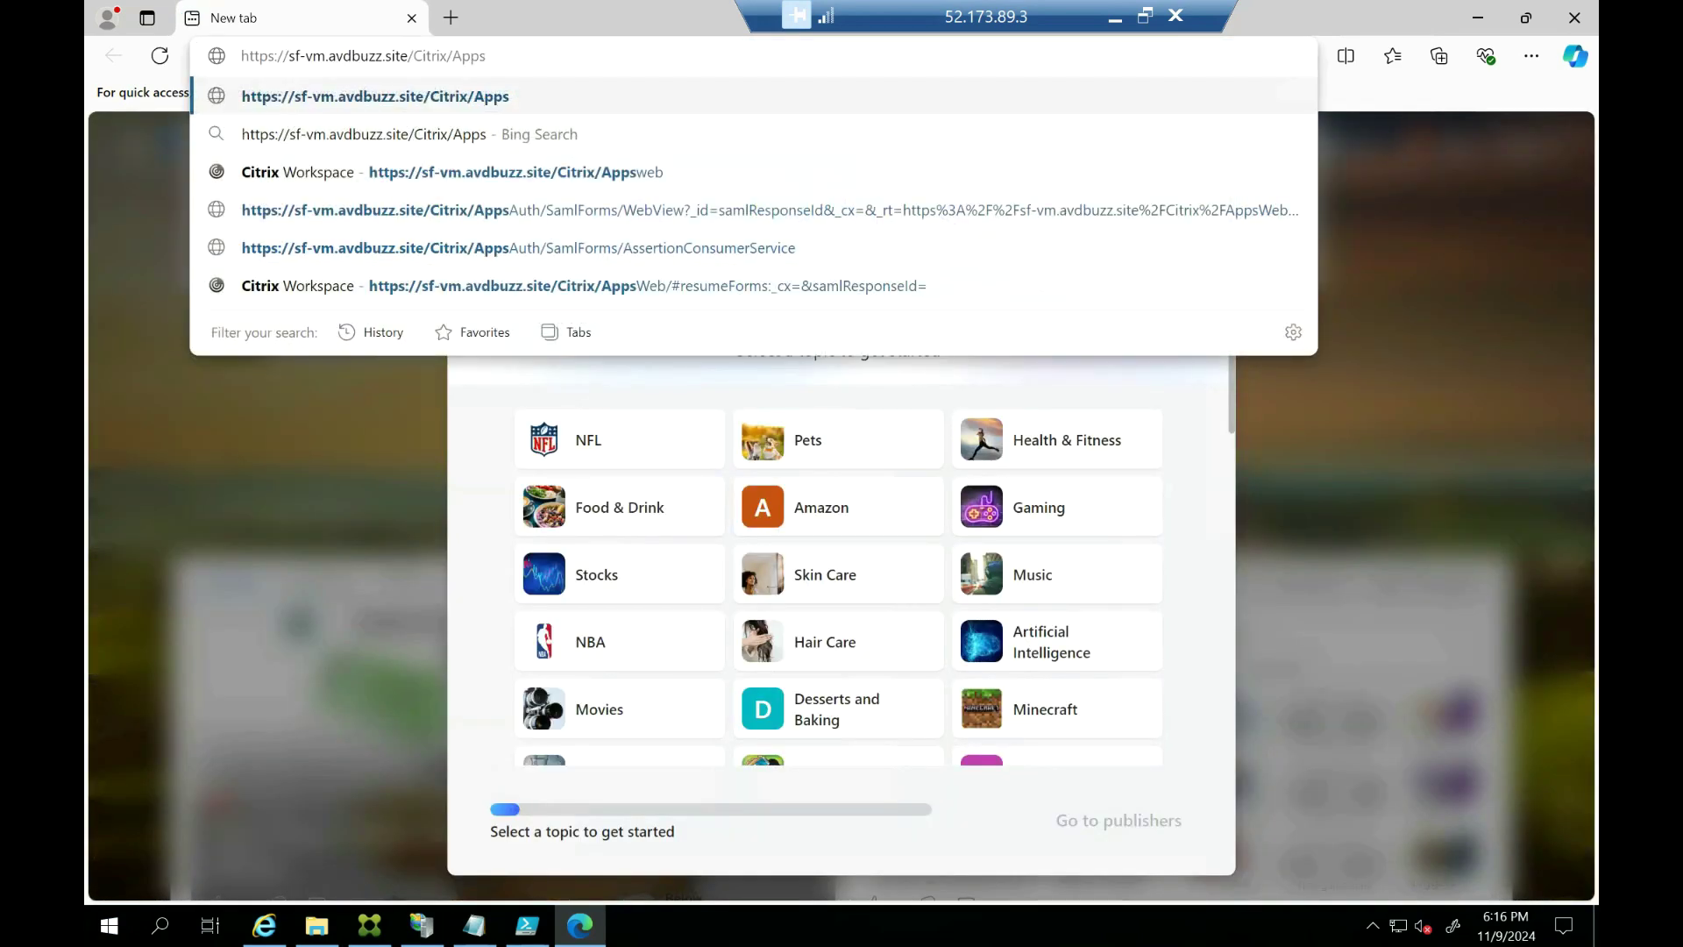
text(web)
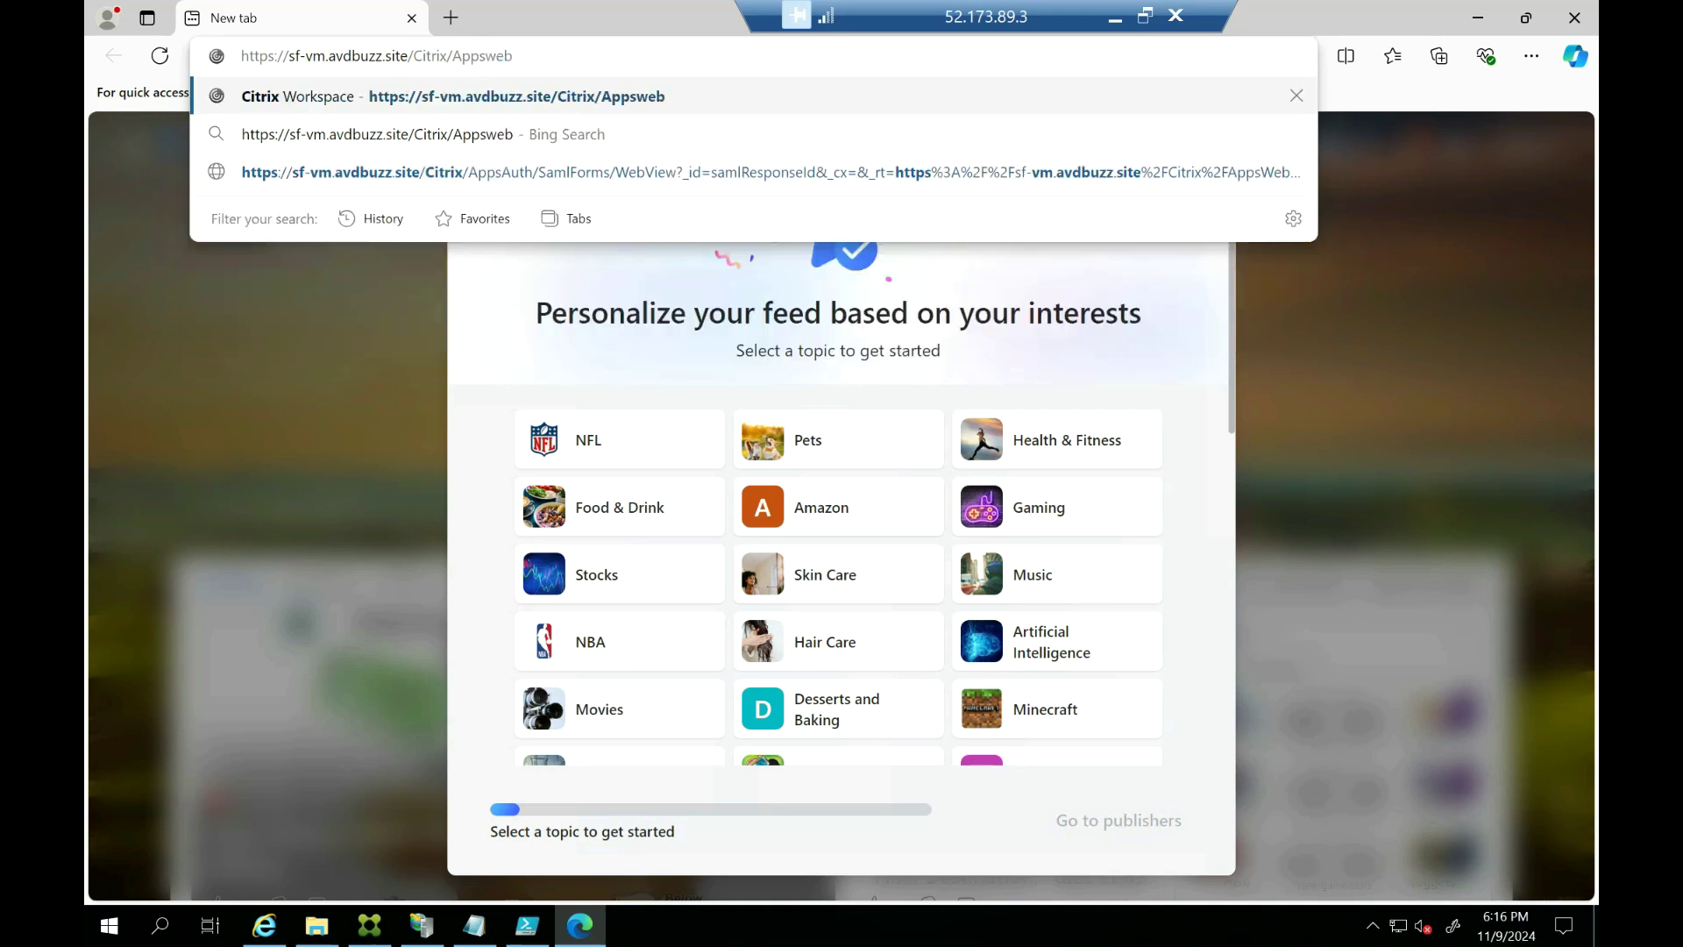
key(Return)
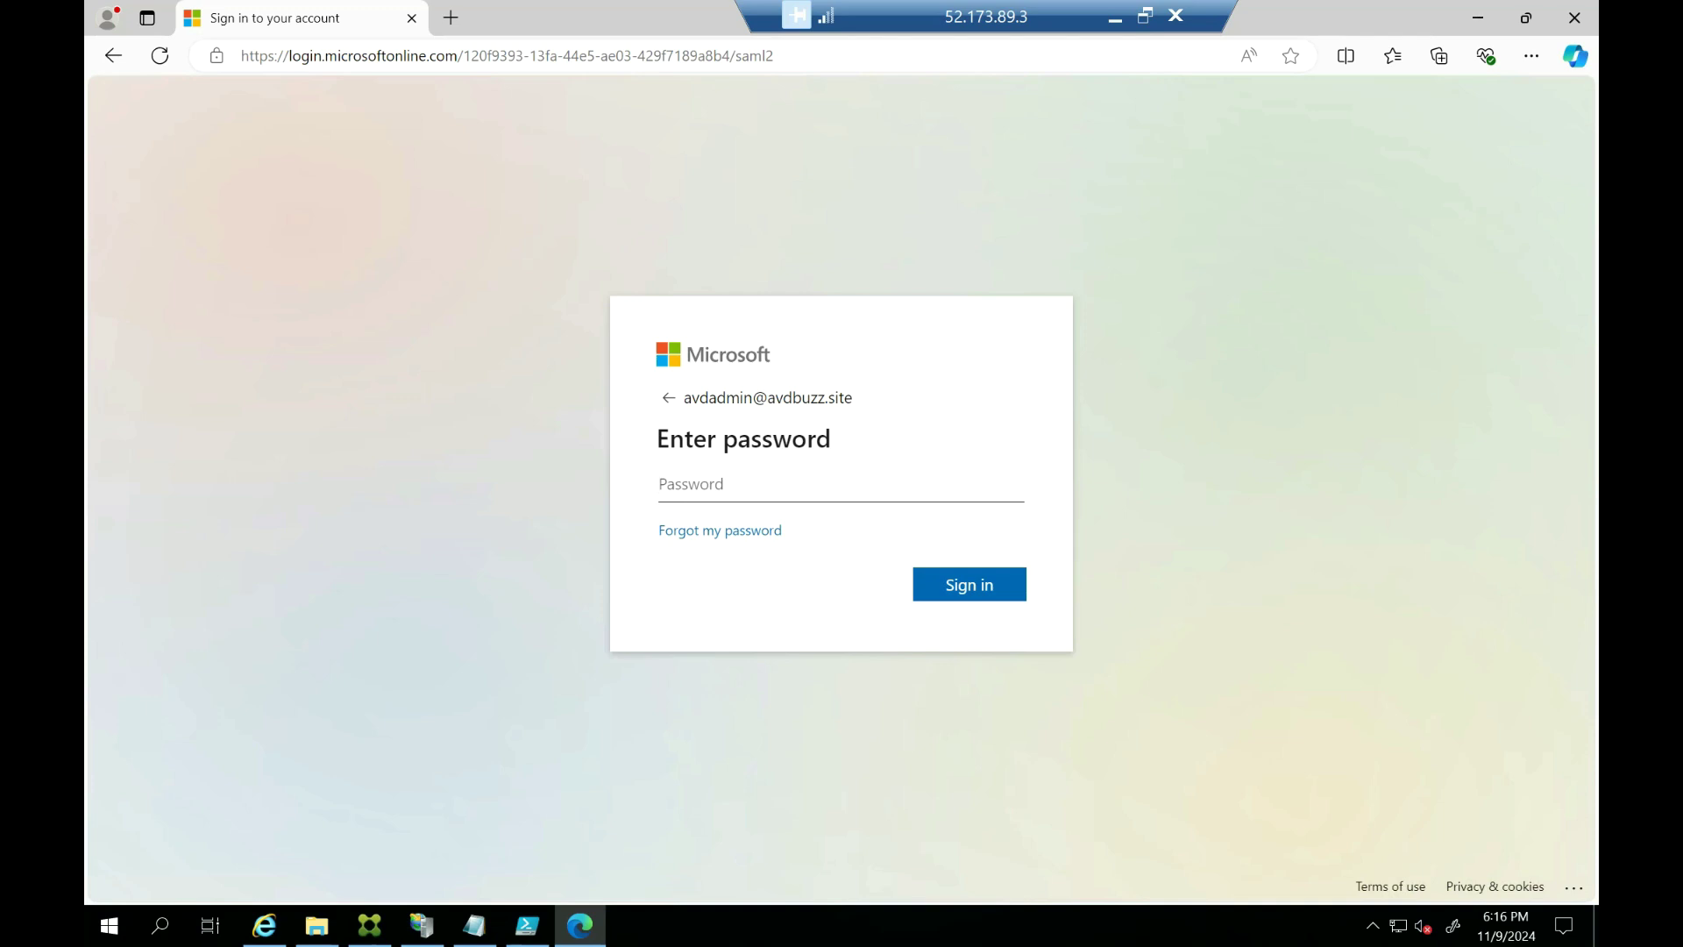
Sign in to the Microsoft account with its password, declining both to save the password and to stay signed in
text(••••••••••)
text(••)
key(Return)
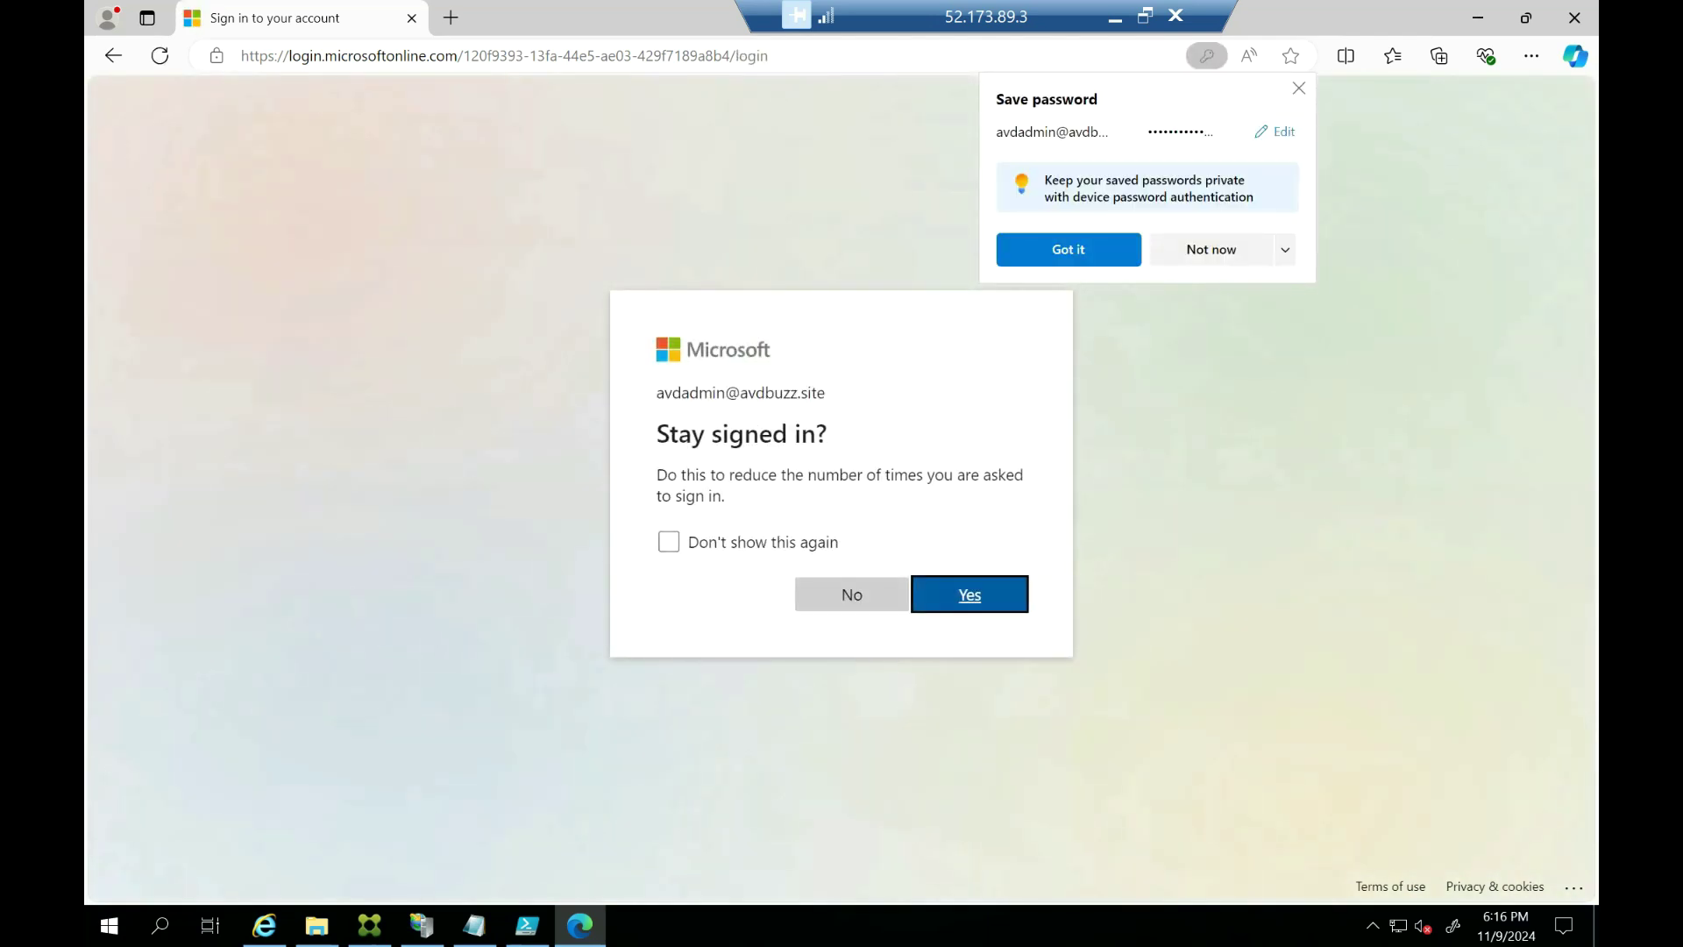
click(1211, 249)
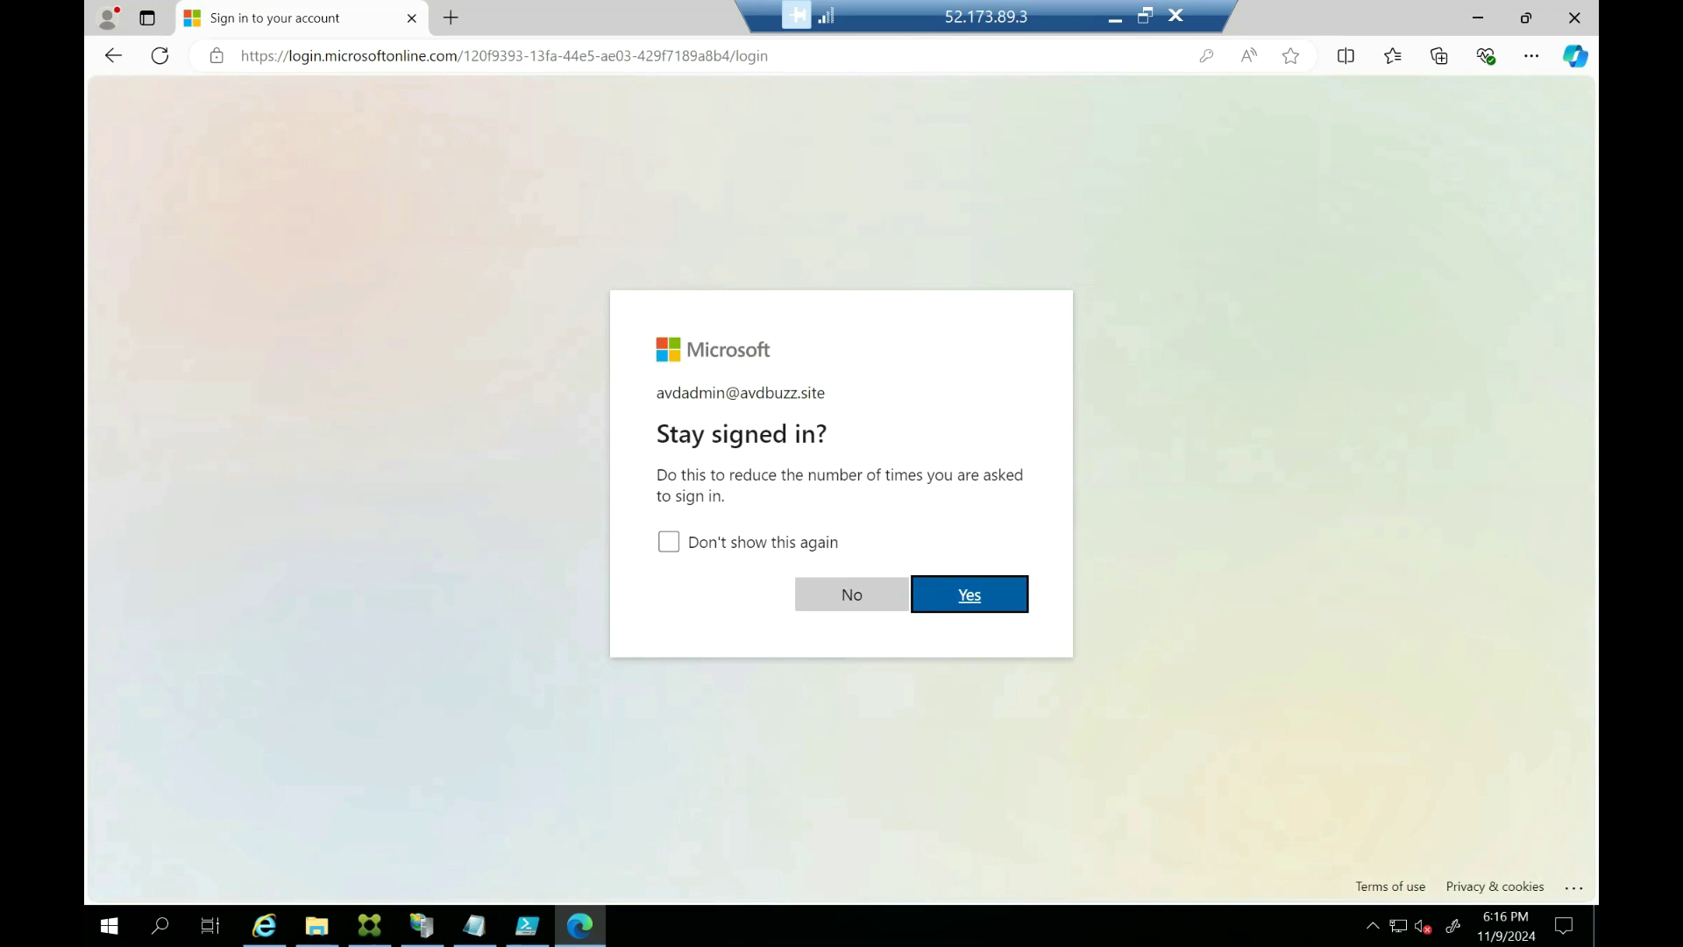
key(shift+Tab)
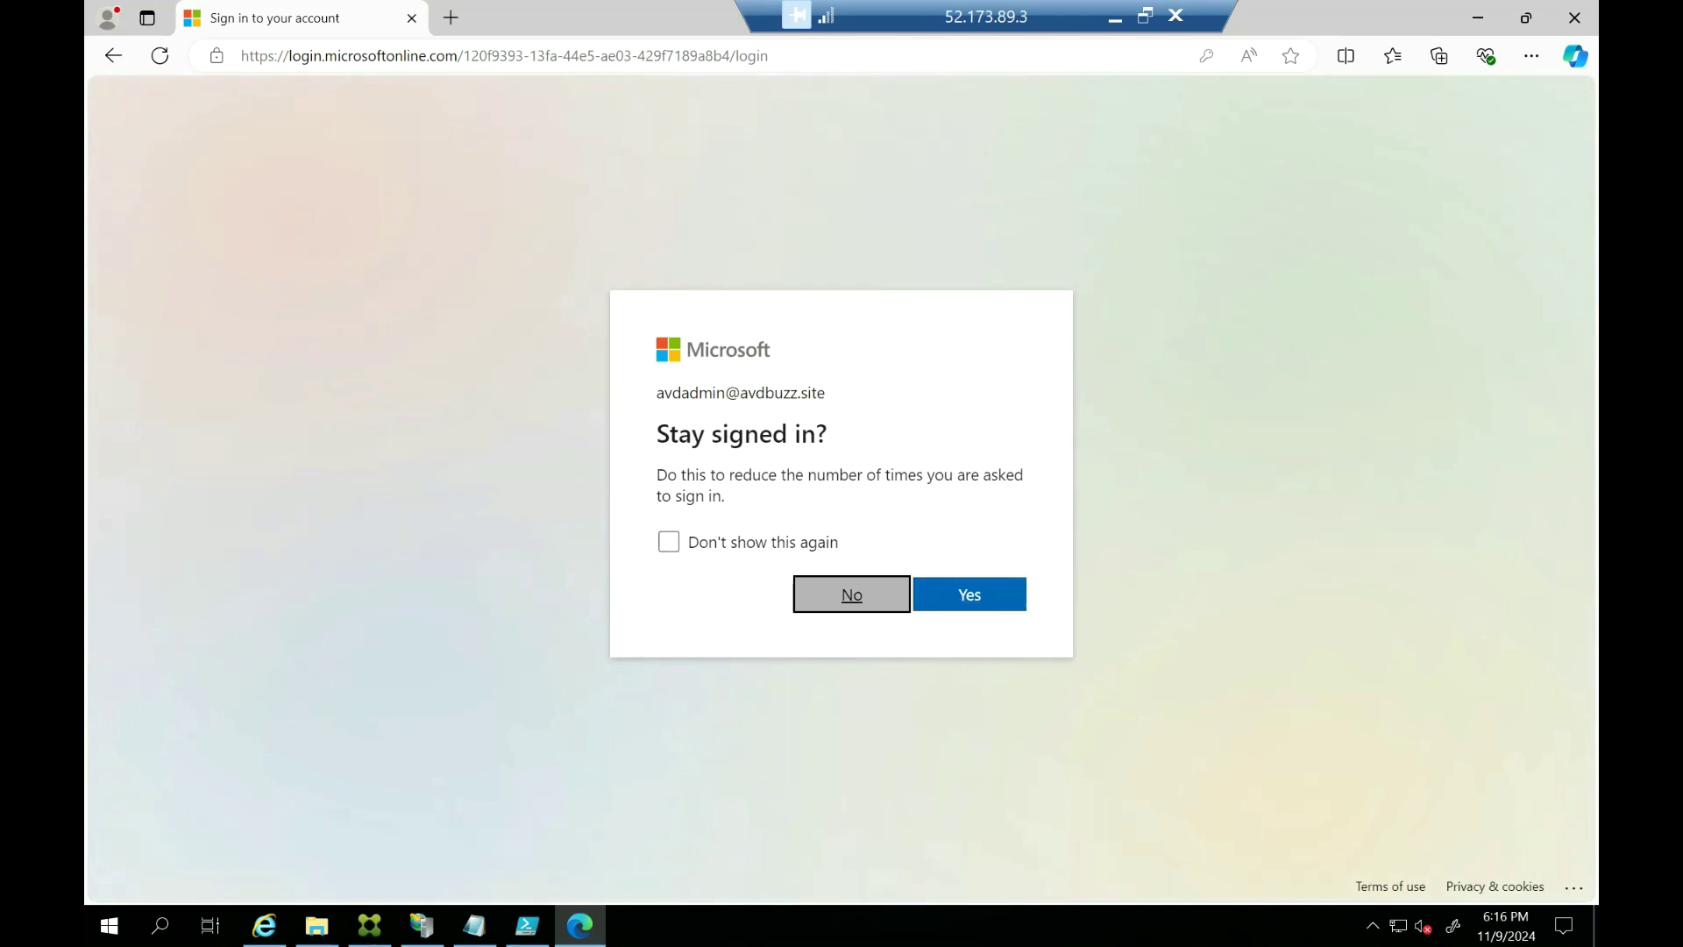
key(Return)
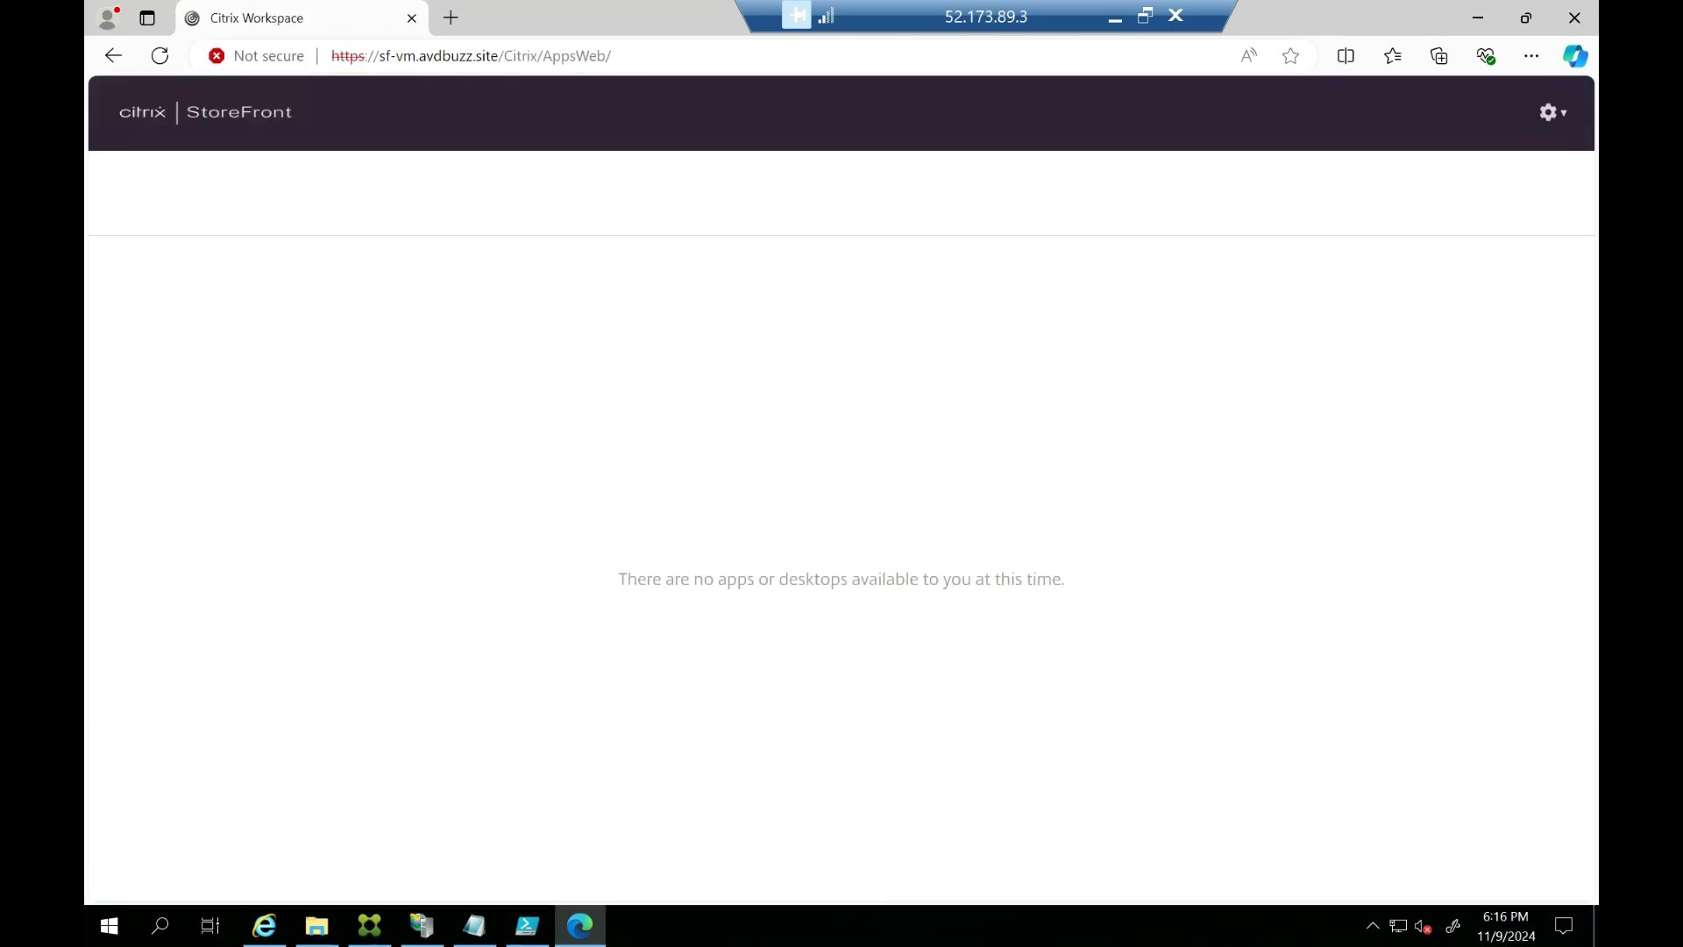